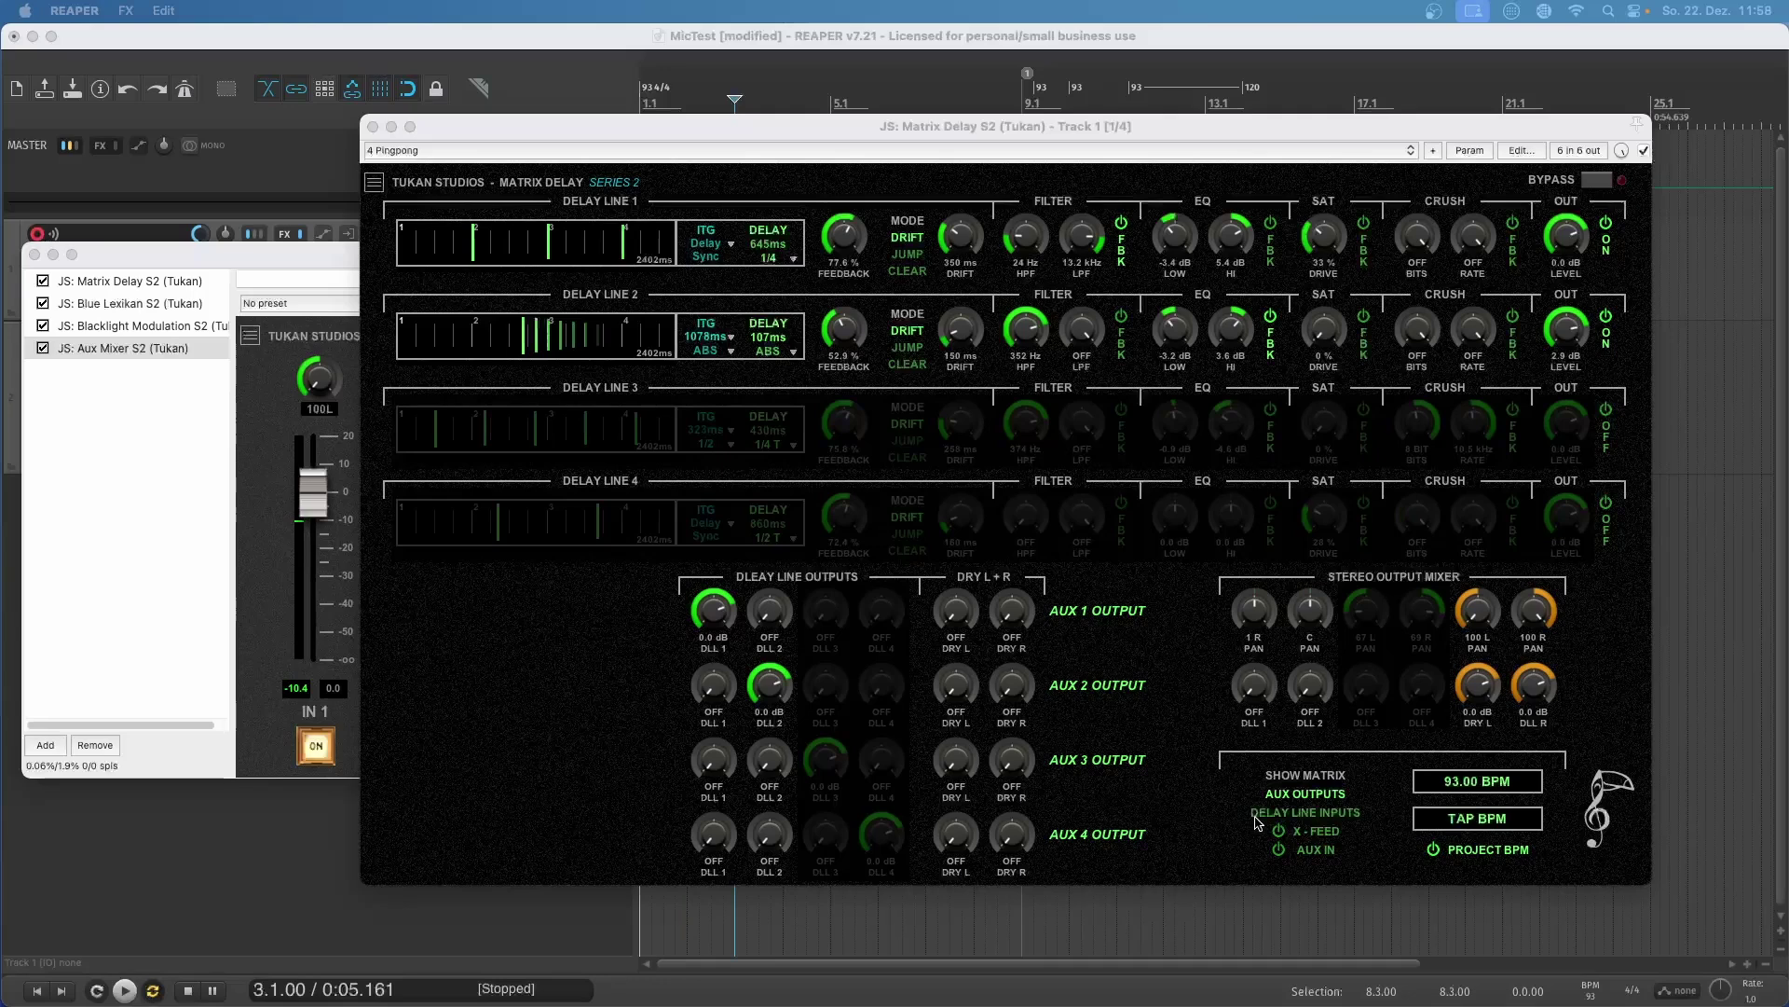
Show the delay line inputs matrix and hide its X-Feed and Aux In sections
click(1330, 815)
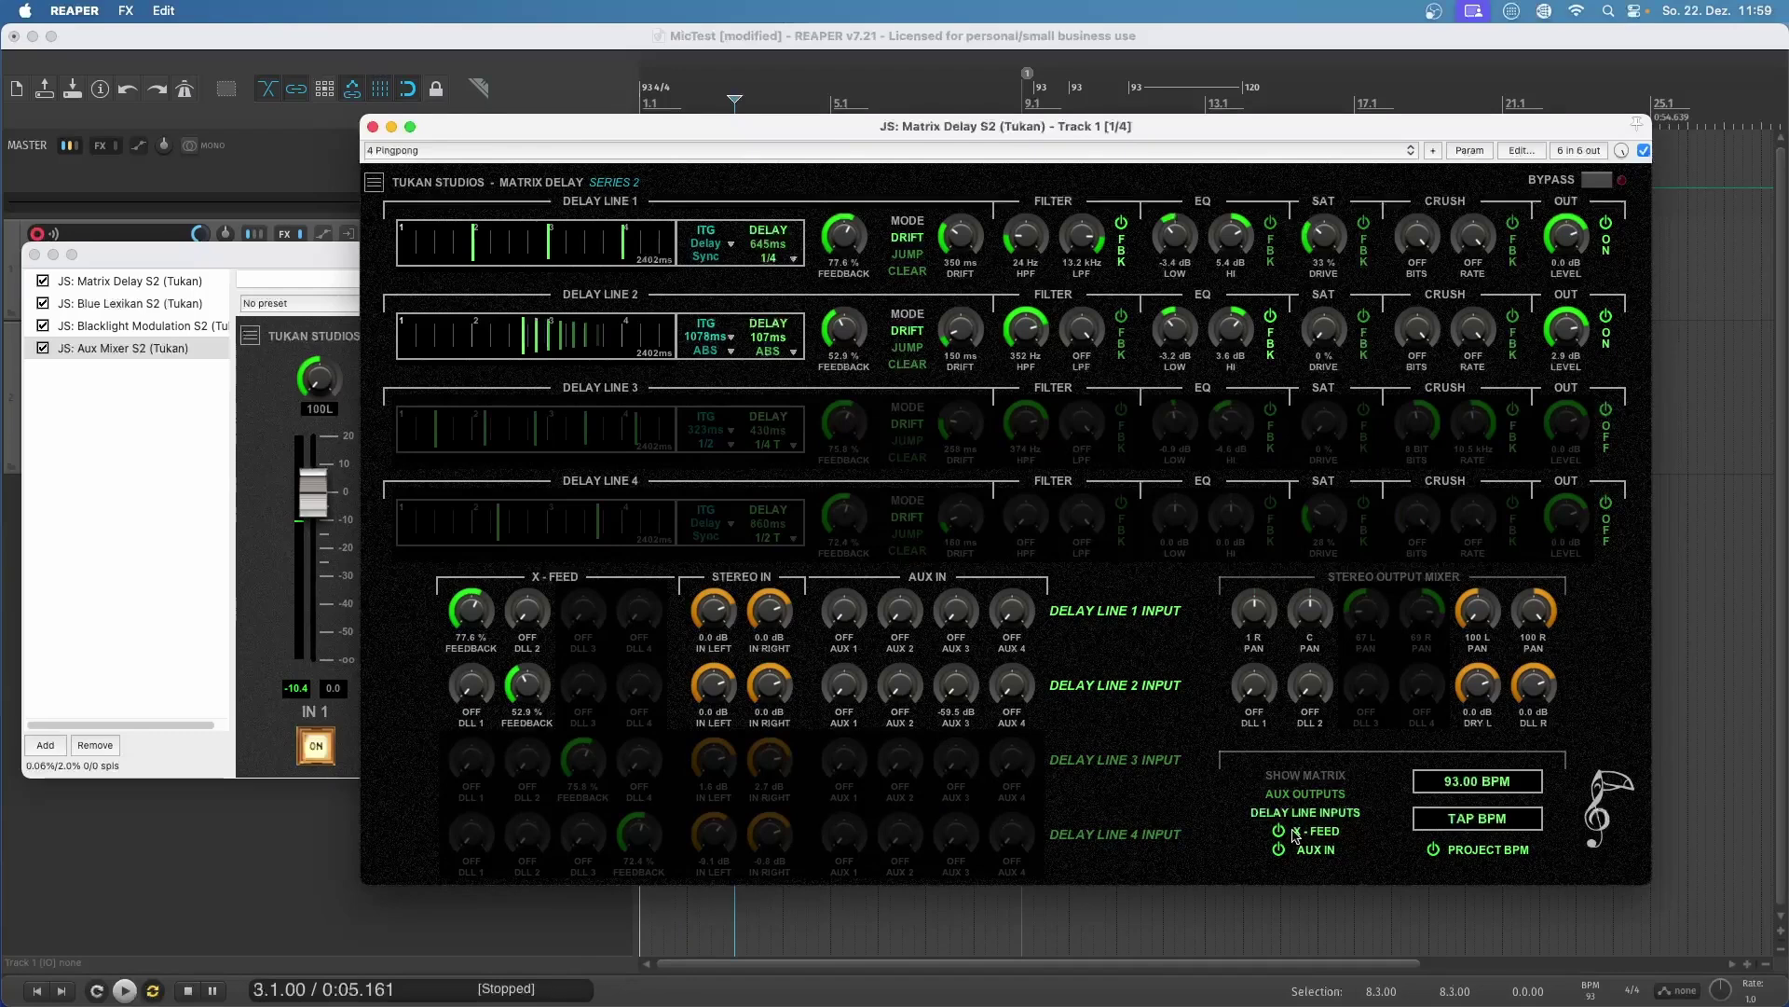
click(1295, 836)
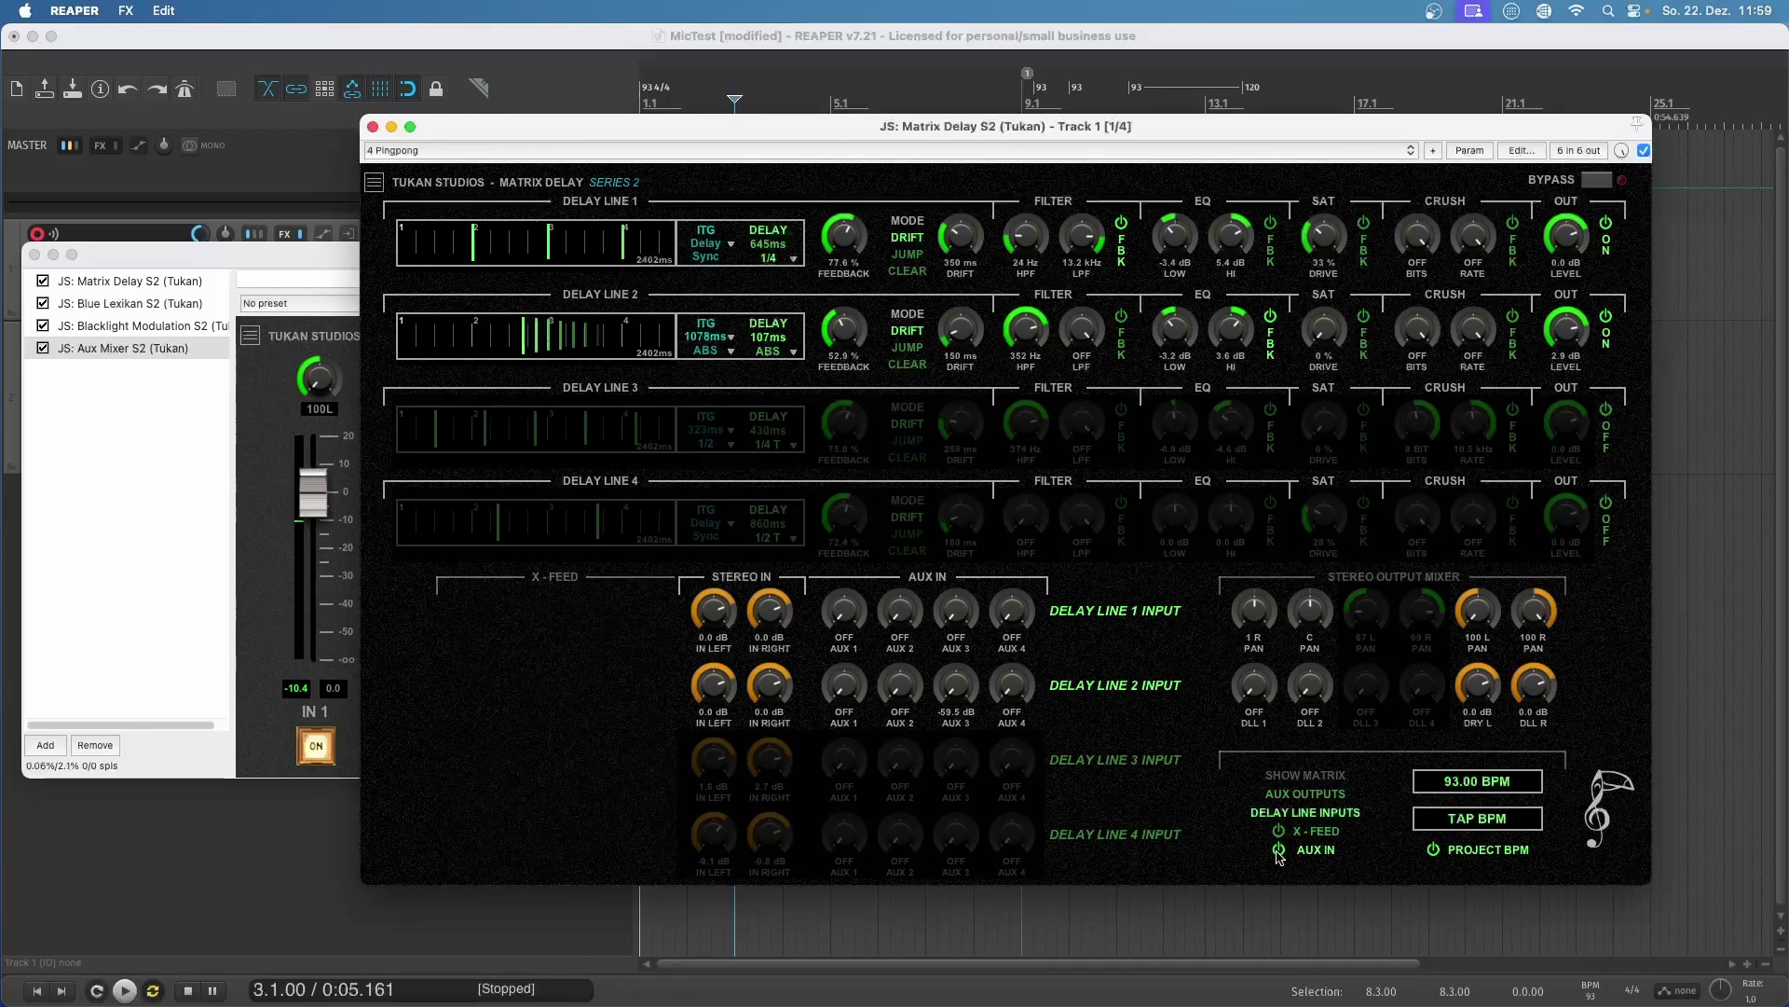
click(1283, 851)
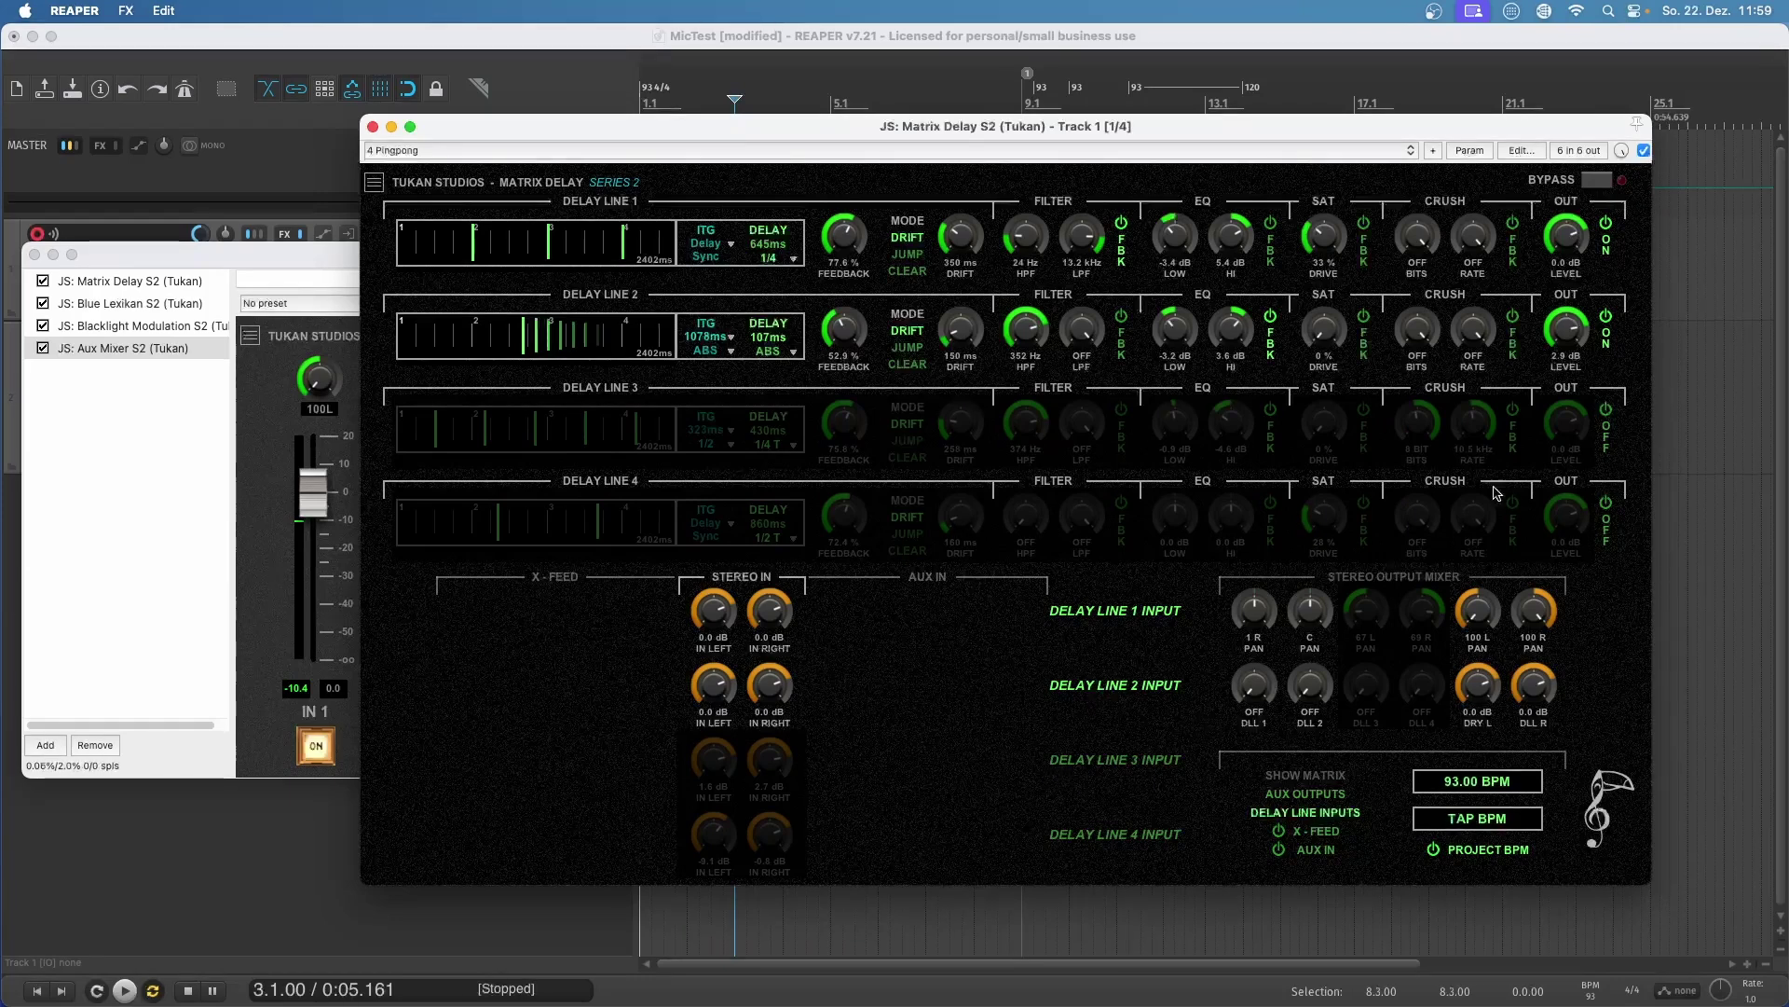
Switch delay lines 3 and 4 on and back off
click(1606, 415)
click(1617, 510)
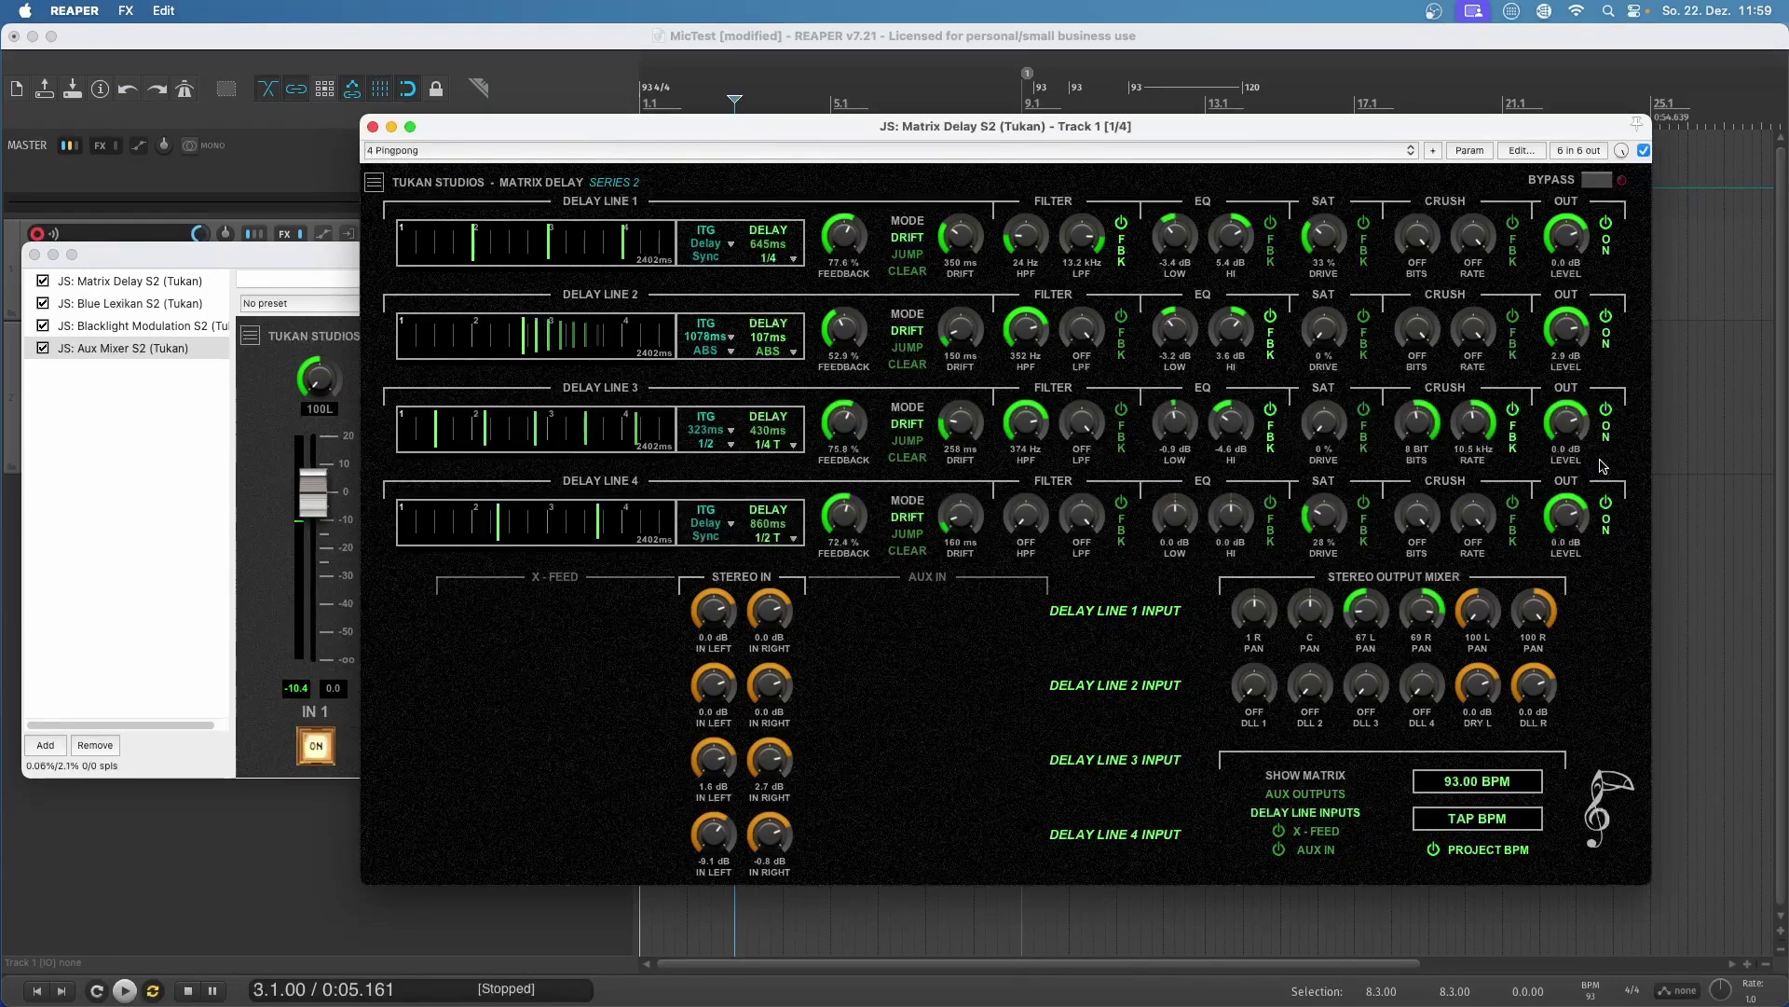
click(1608, 511)
click(1608, 440)
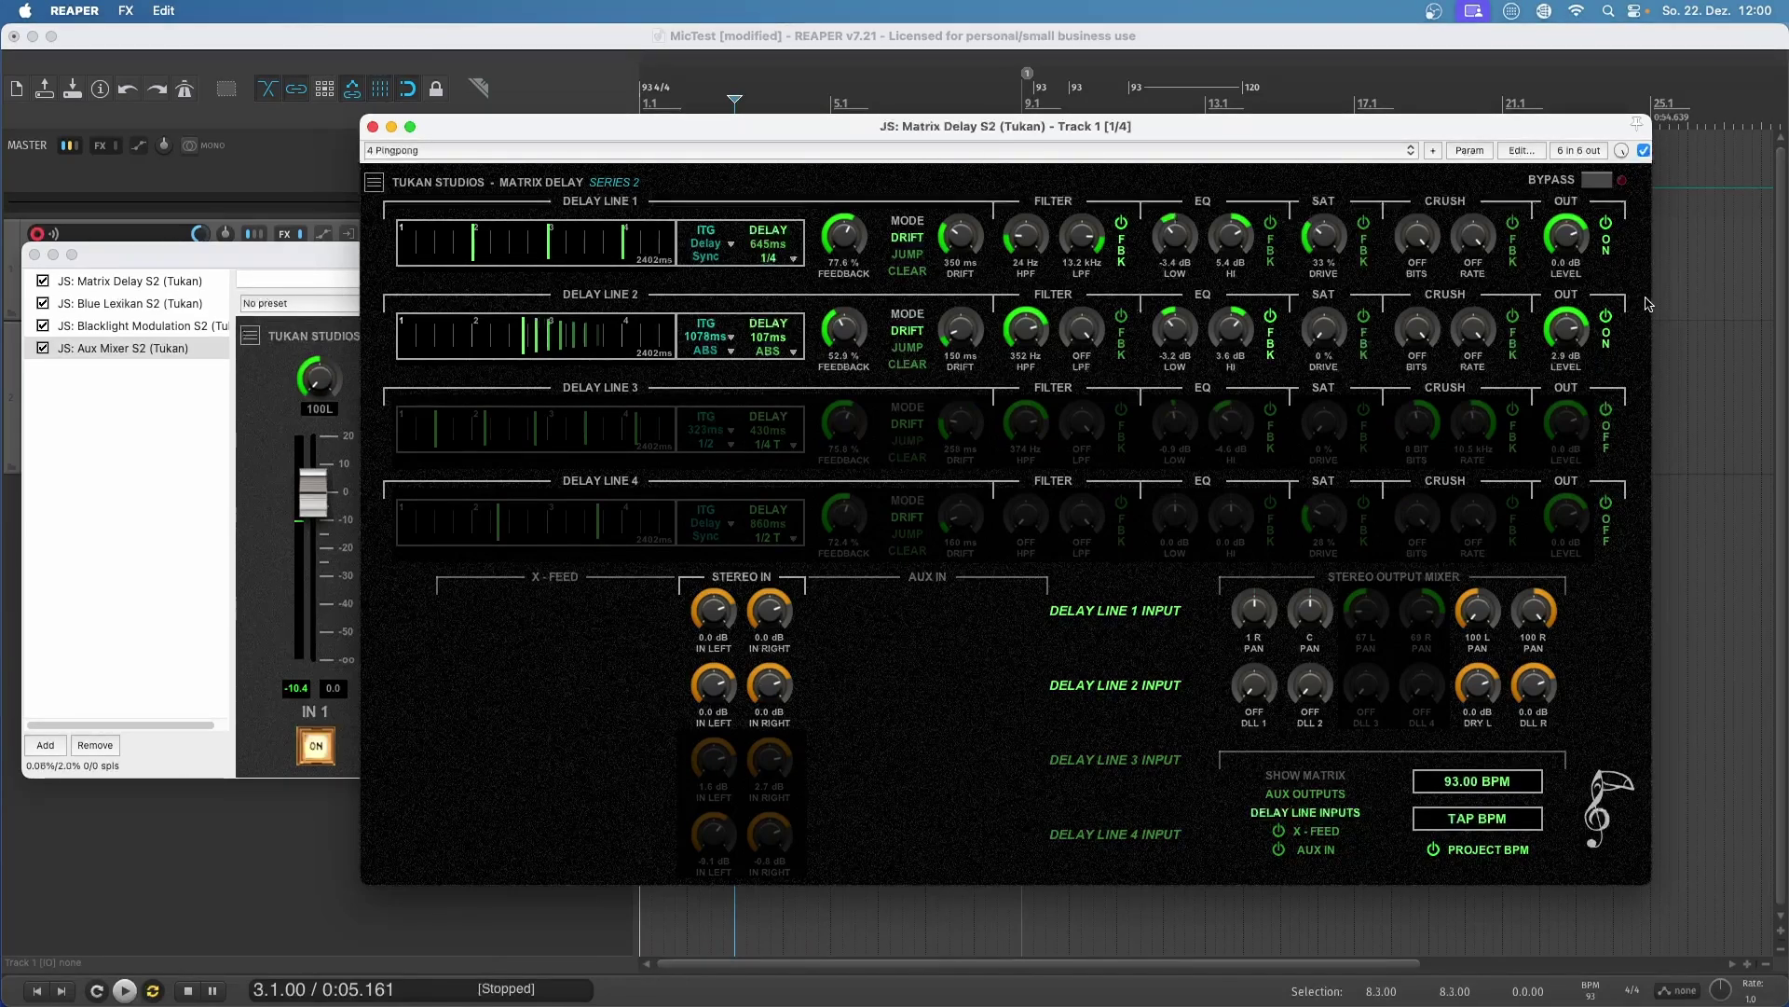
Disable delay lines 1 and 2 and enable delay lines 3 and 4 instead
click(1606, 318)
click(1606, 226)
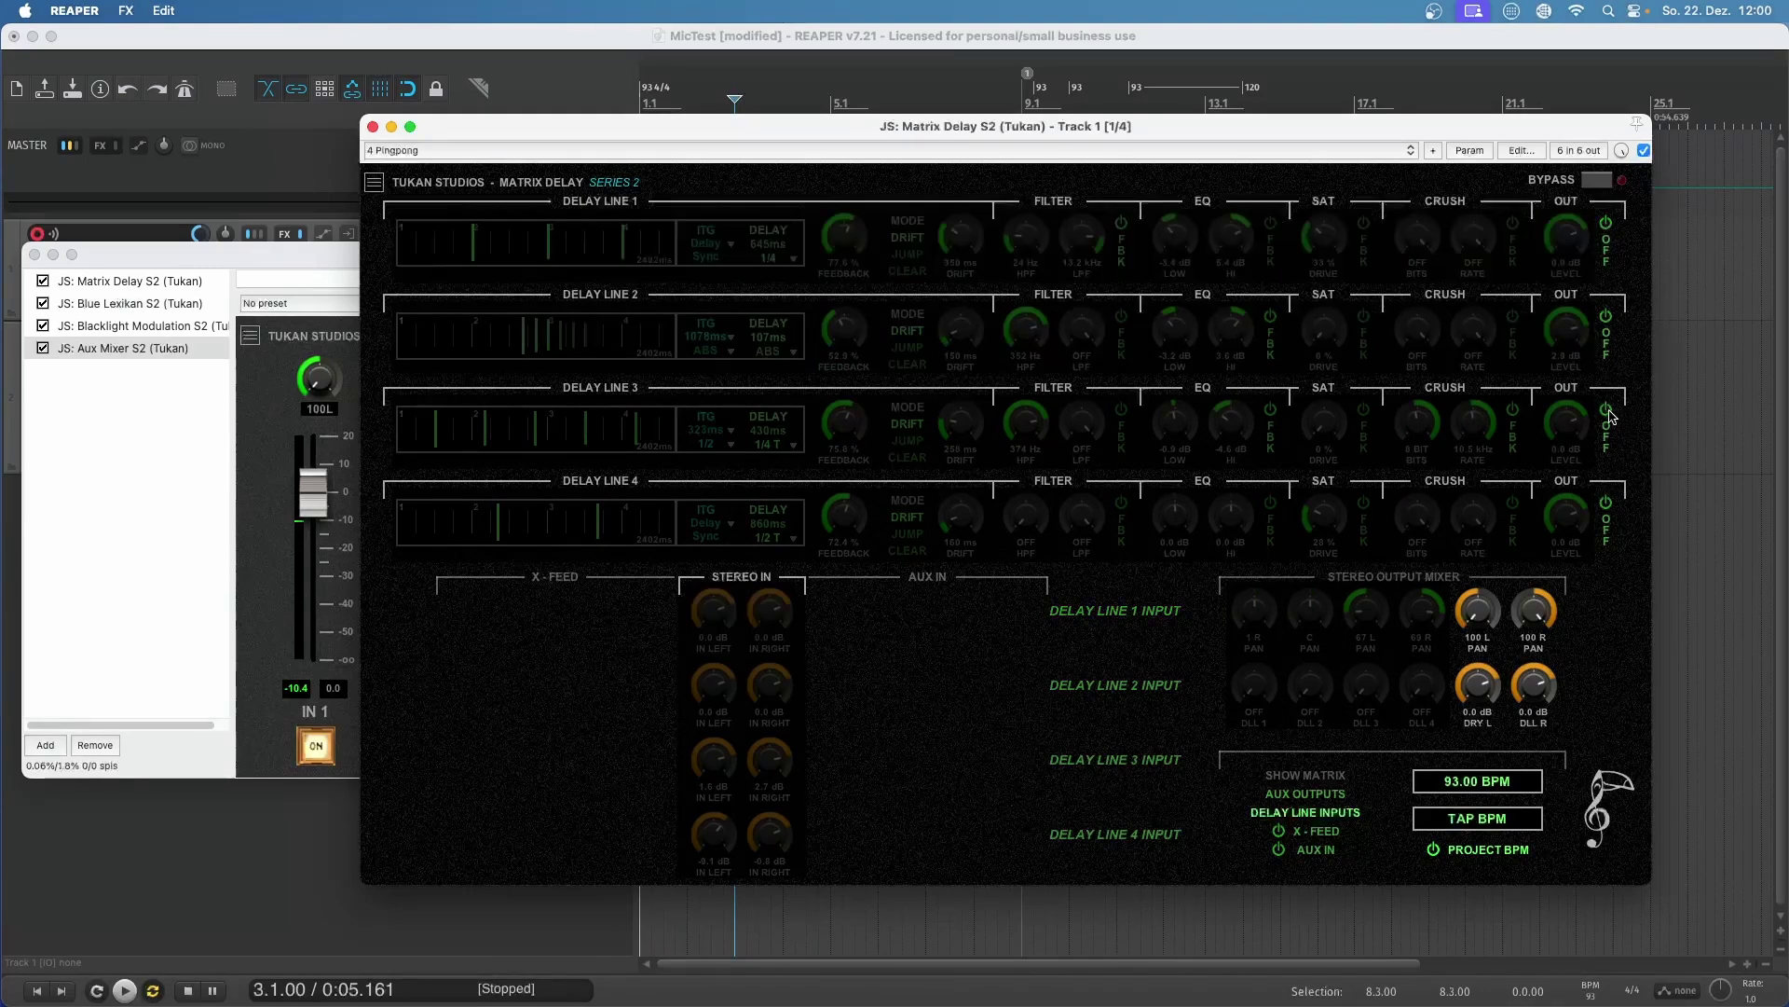
click(1606, 412)
click(1606, 505)
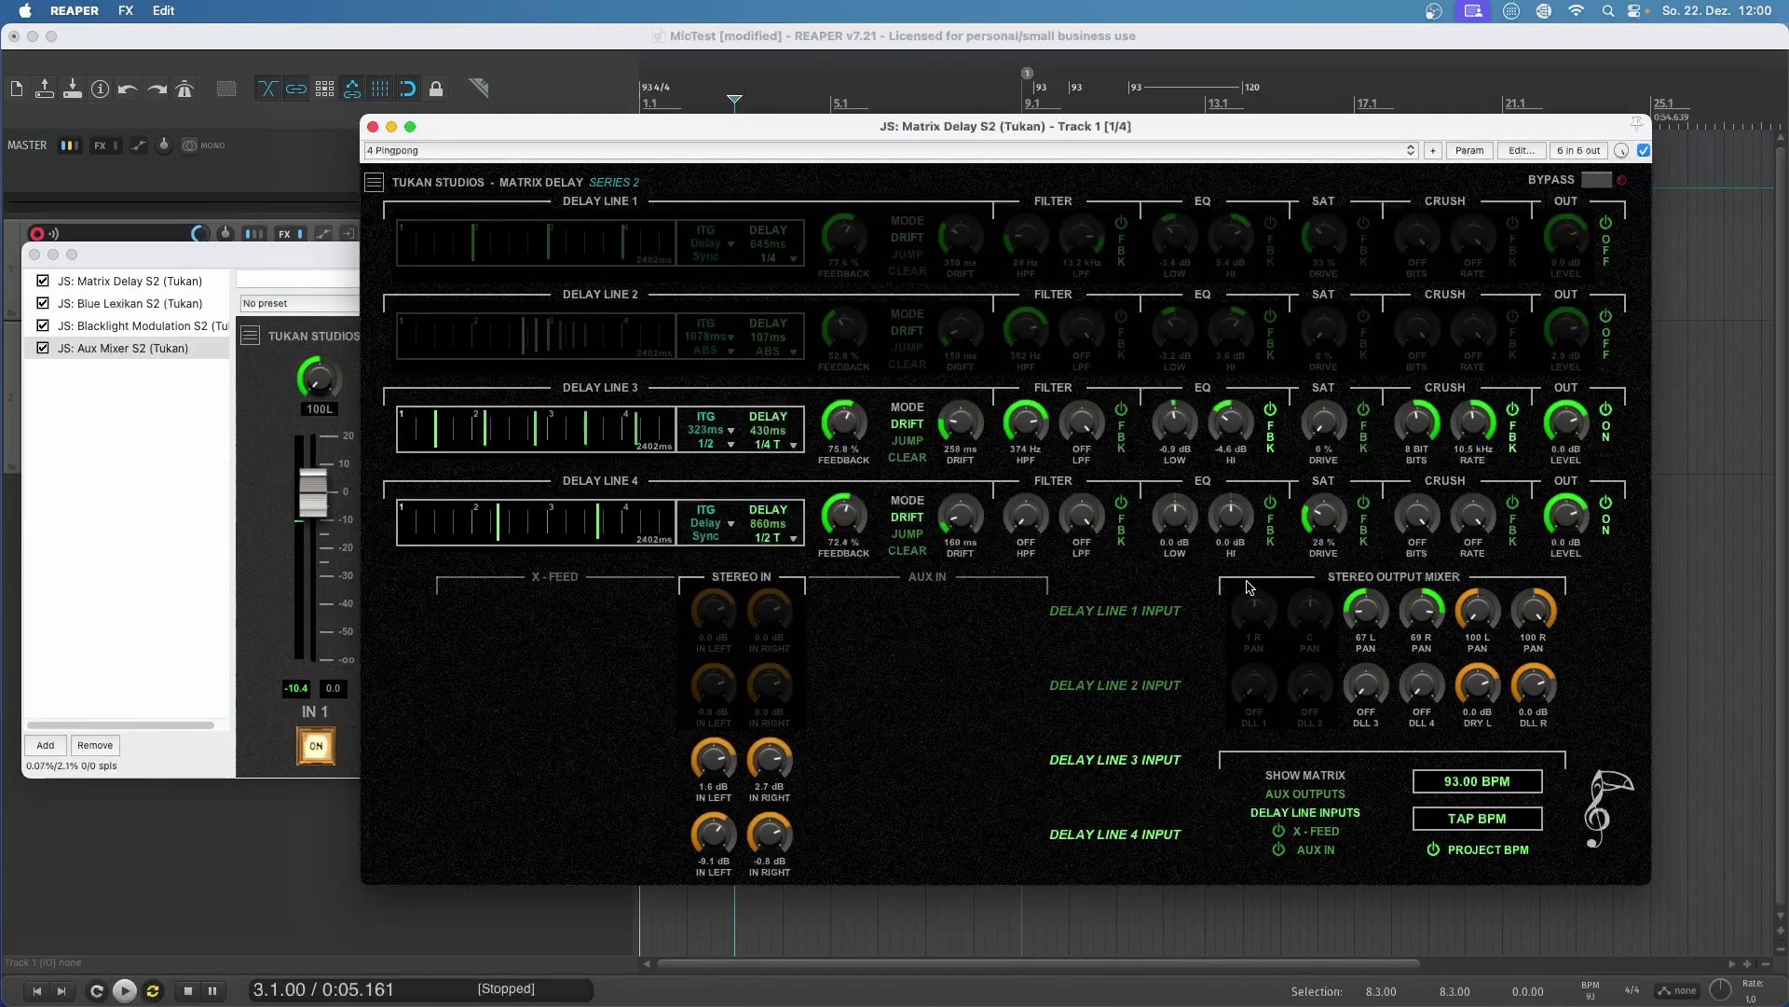
Set delay line 4's ITG to the 1/2 note value
click(730, 530)
click(733, 530)
click(727, 541)
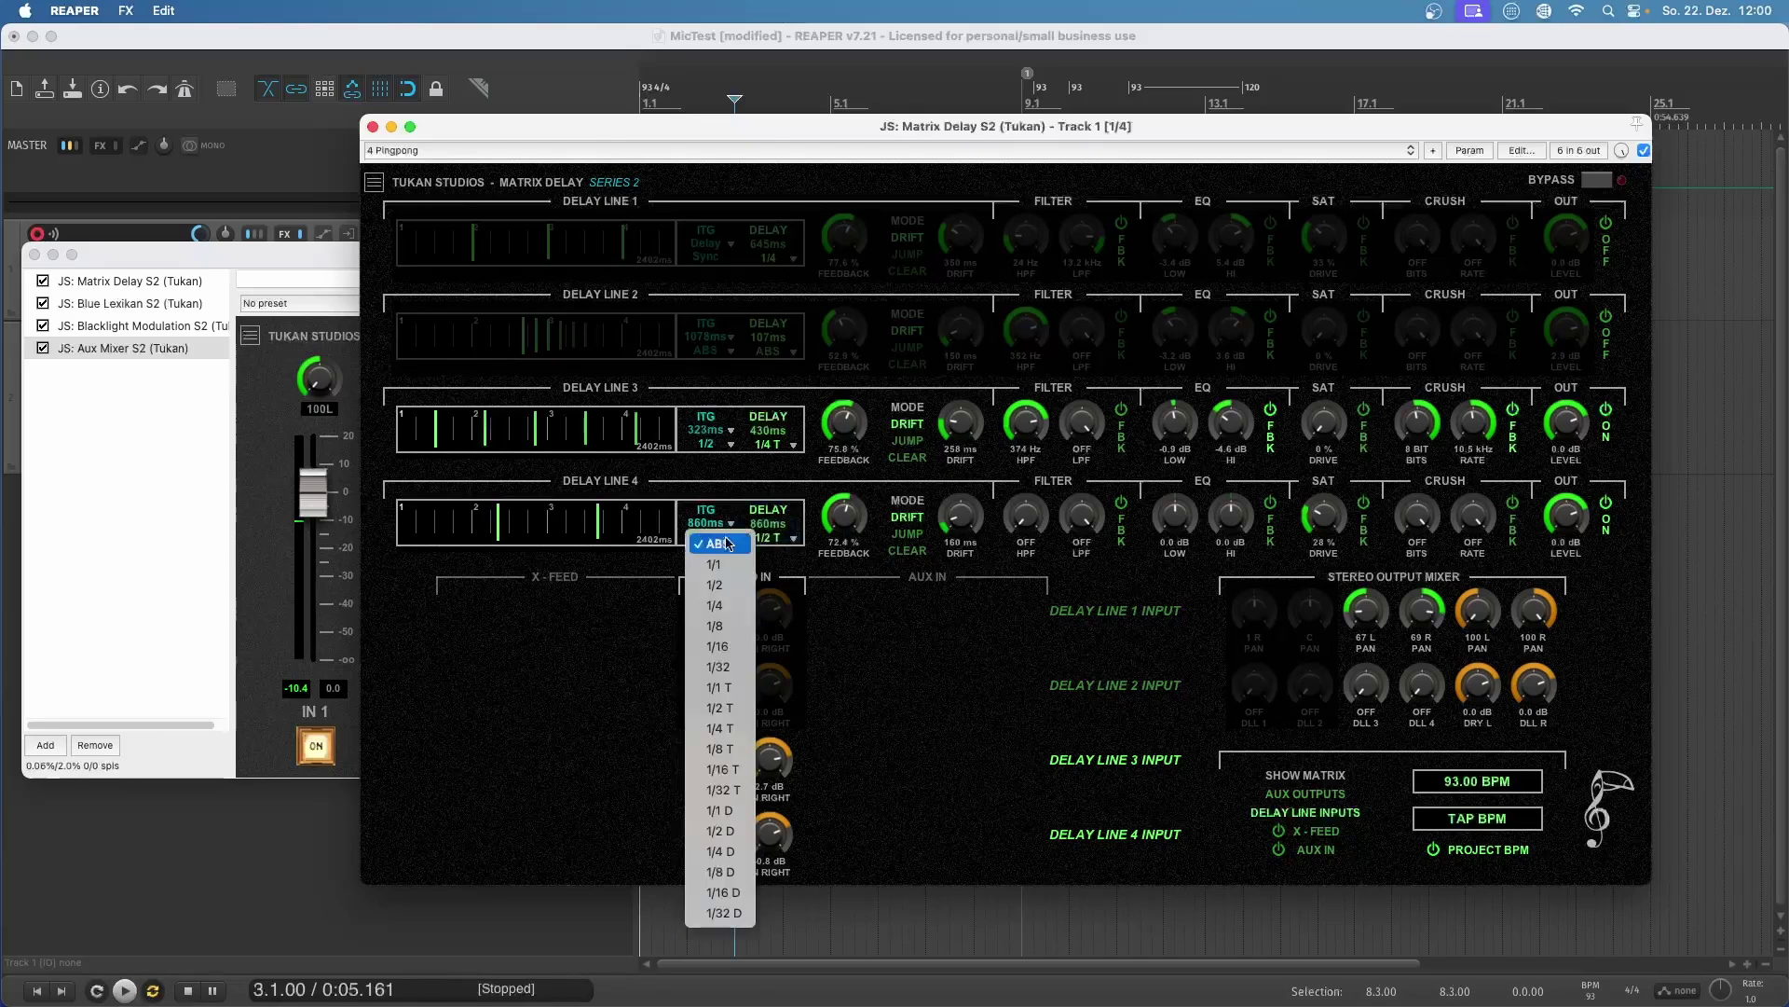
click(741, 585)
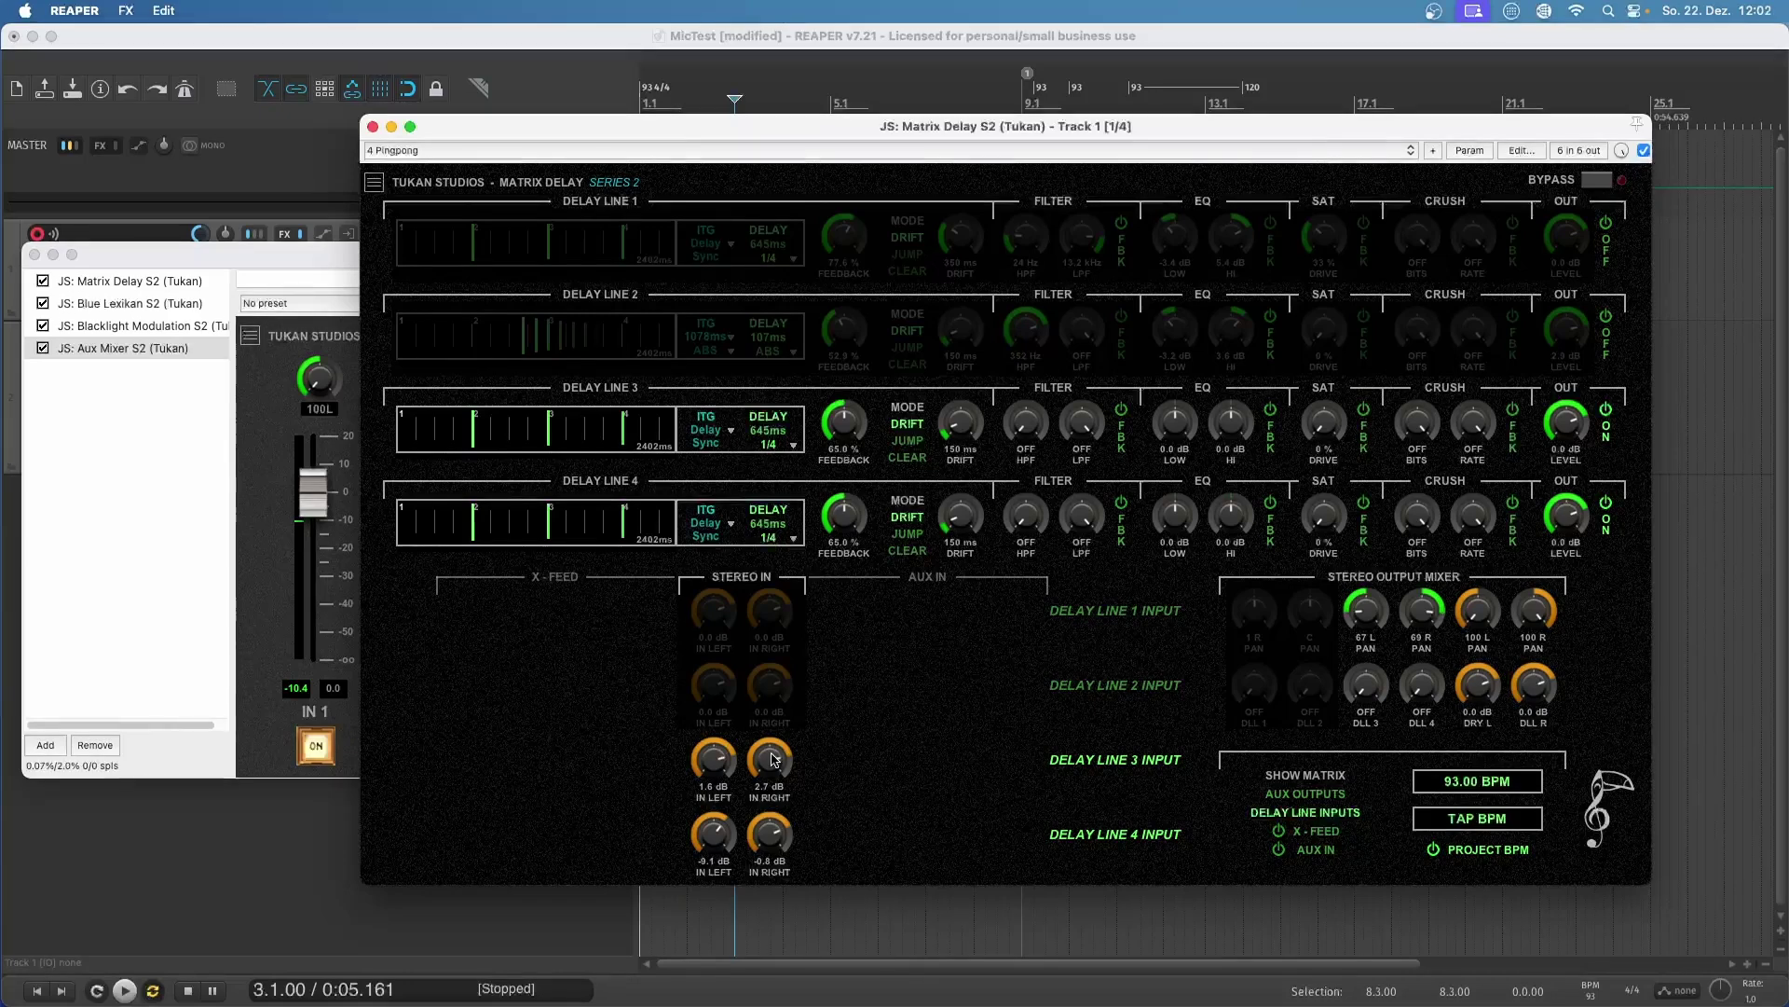
Feed delay line 3 from the left input and line 4 from the right, panned 100 L and 100 R with both outputs at -5.6 dB
drag(772, 759, 749, 992)
drag(714, 837, 713, 1003)
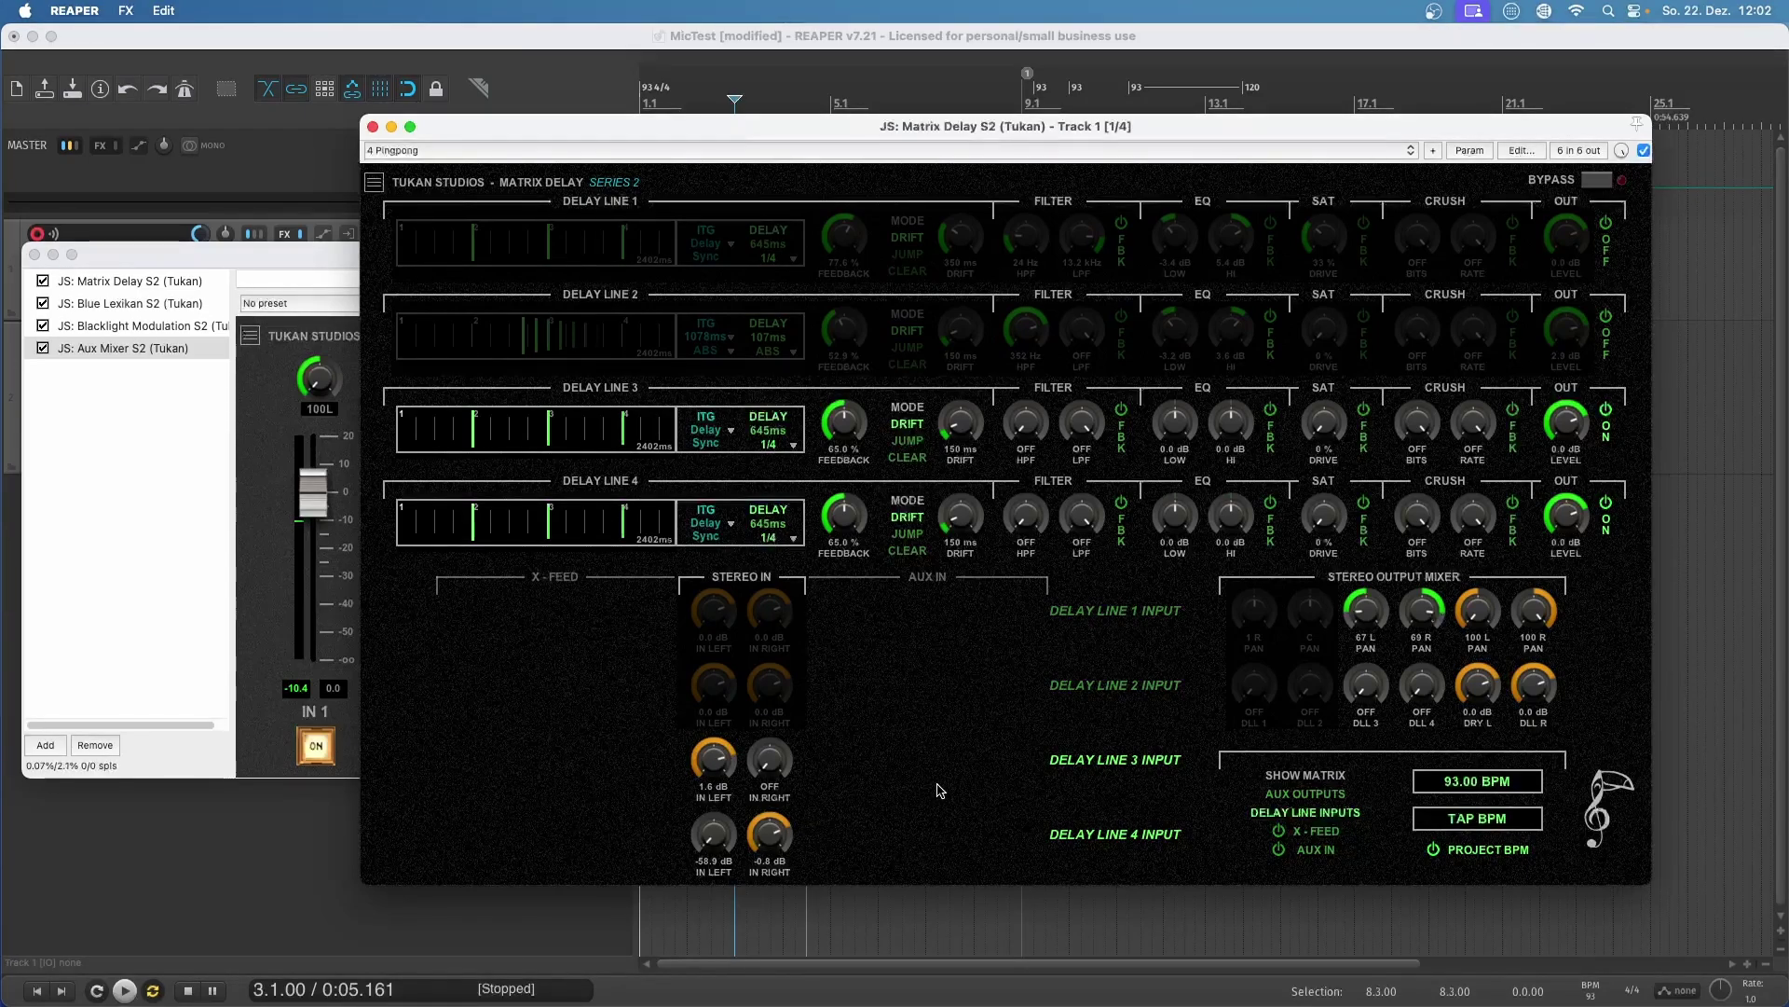
drag(1381, 615, 1452, 534)
drag(1393, 694, 1412, 504)
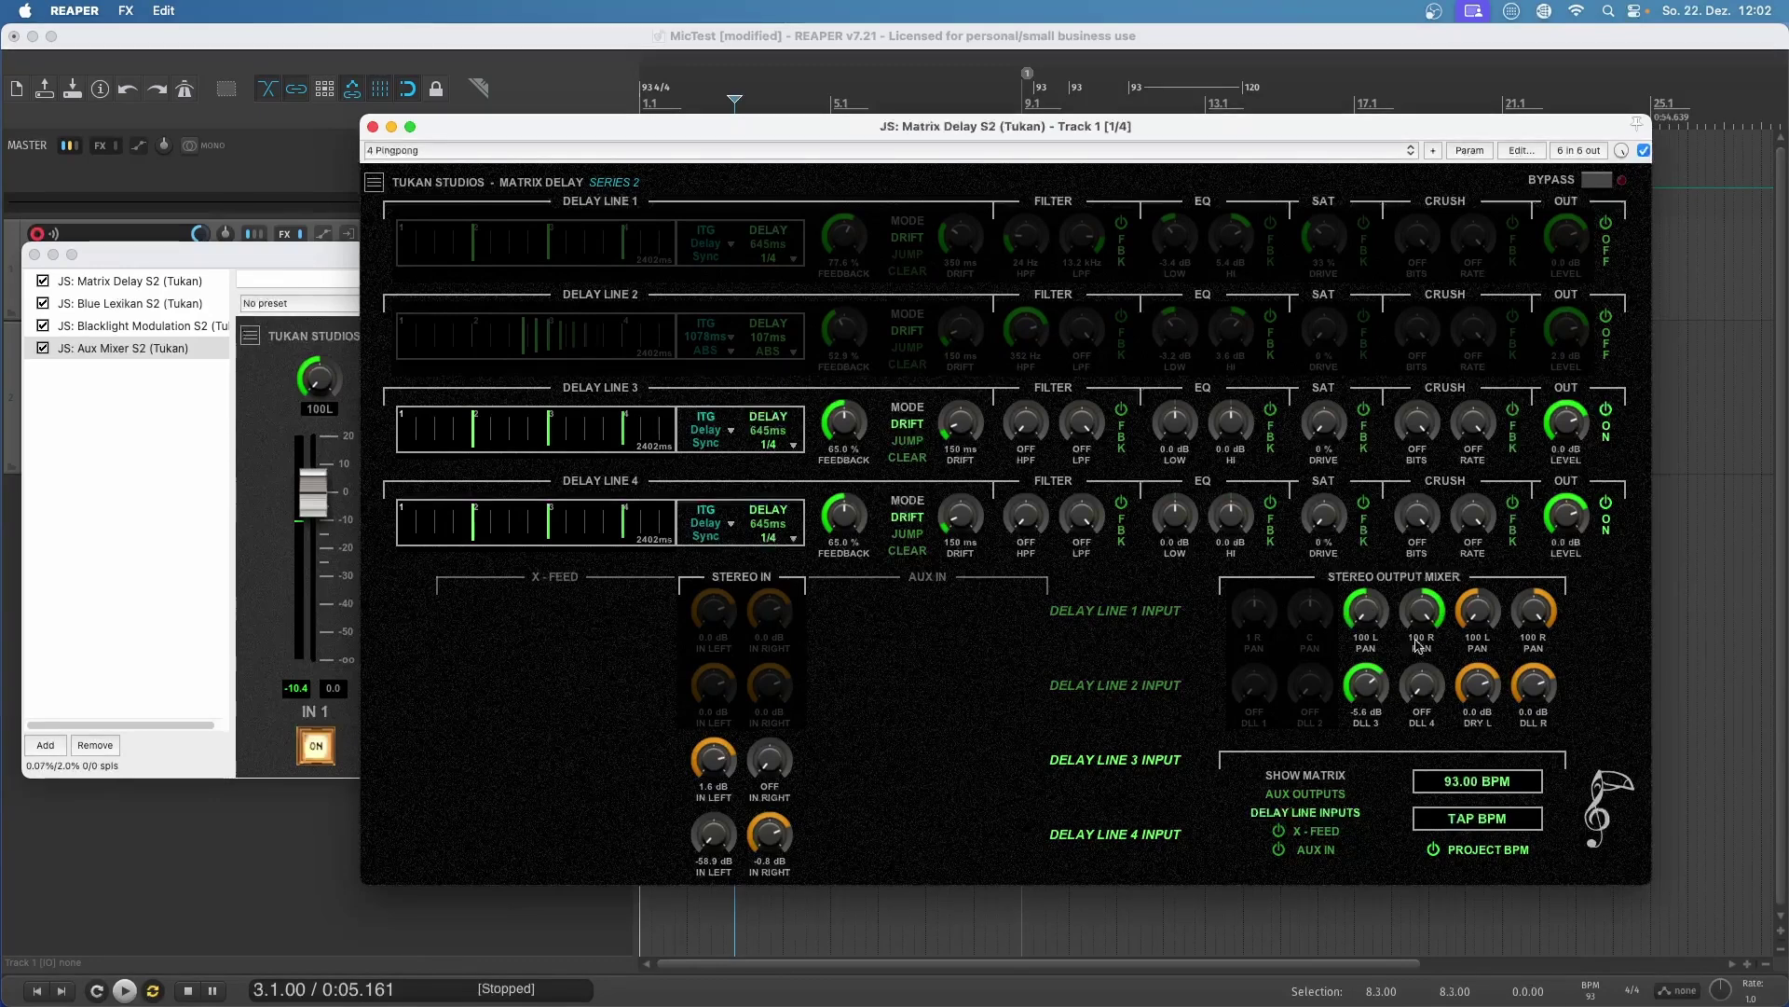
drag(1423, 690, 1450, 522)
drag(1424, 690, 1429, 677)
Add another Blacklight Modulation S2 to Track 1 and place it first in the effects chain
click(46, 745)
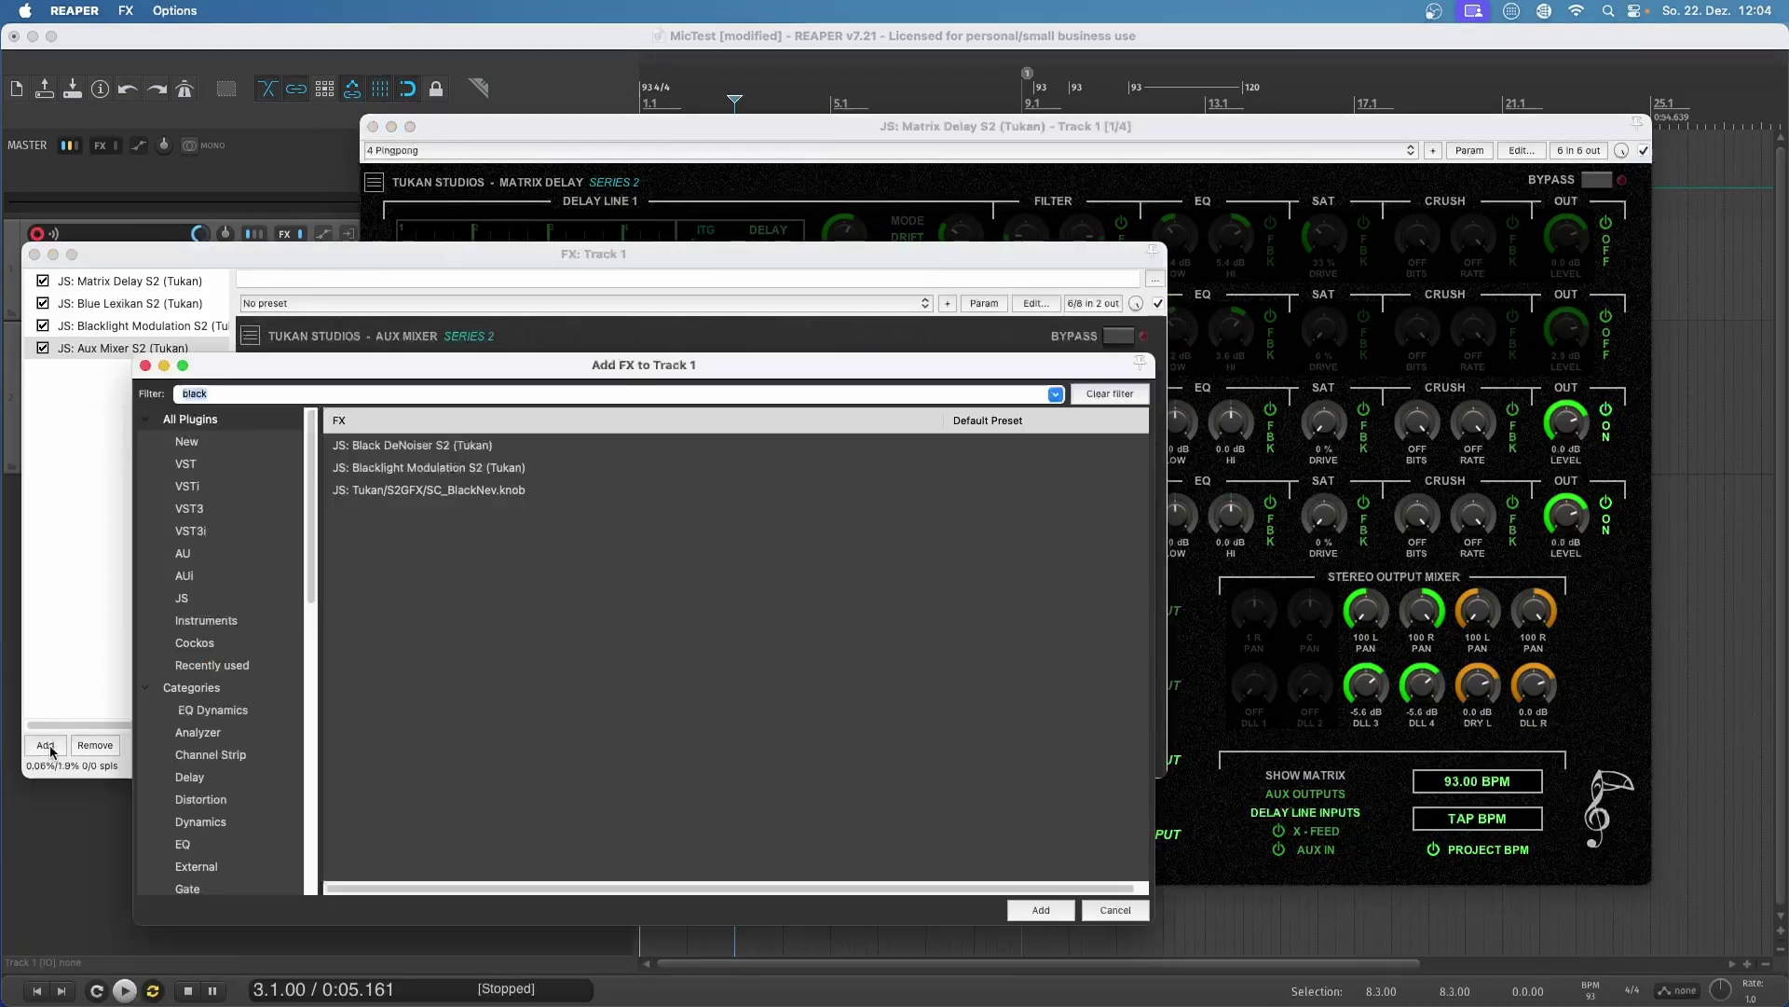
double_click(428, 467)
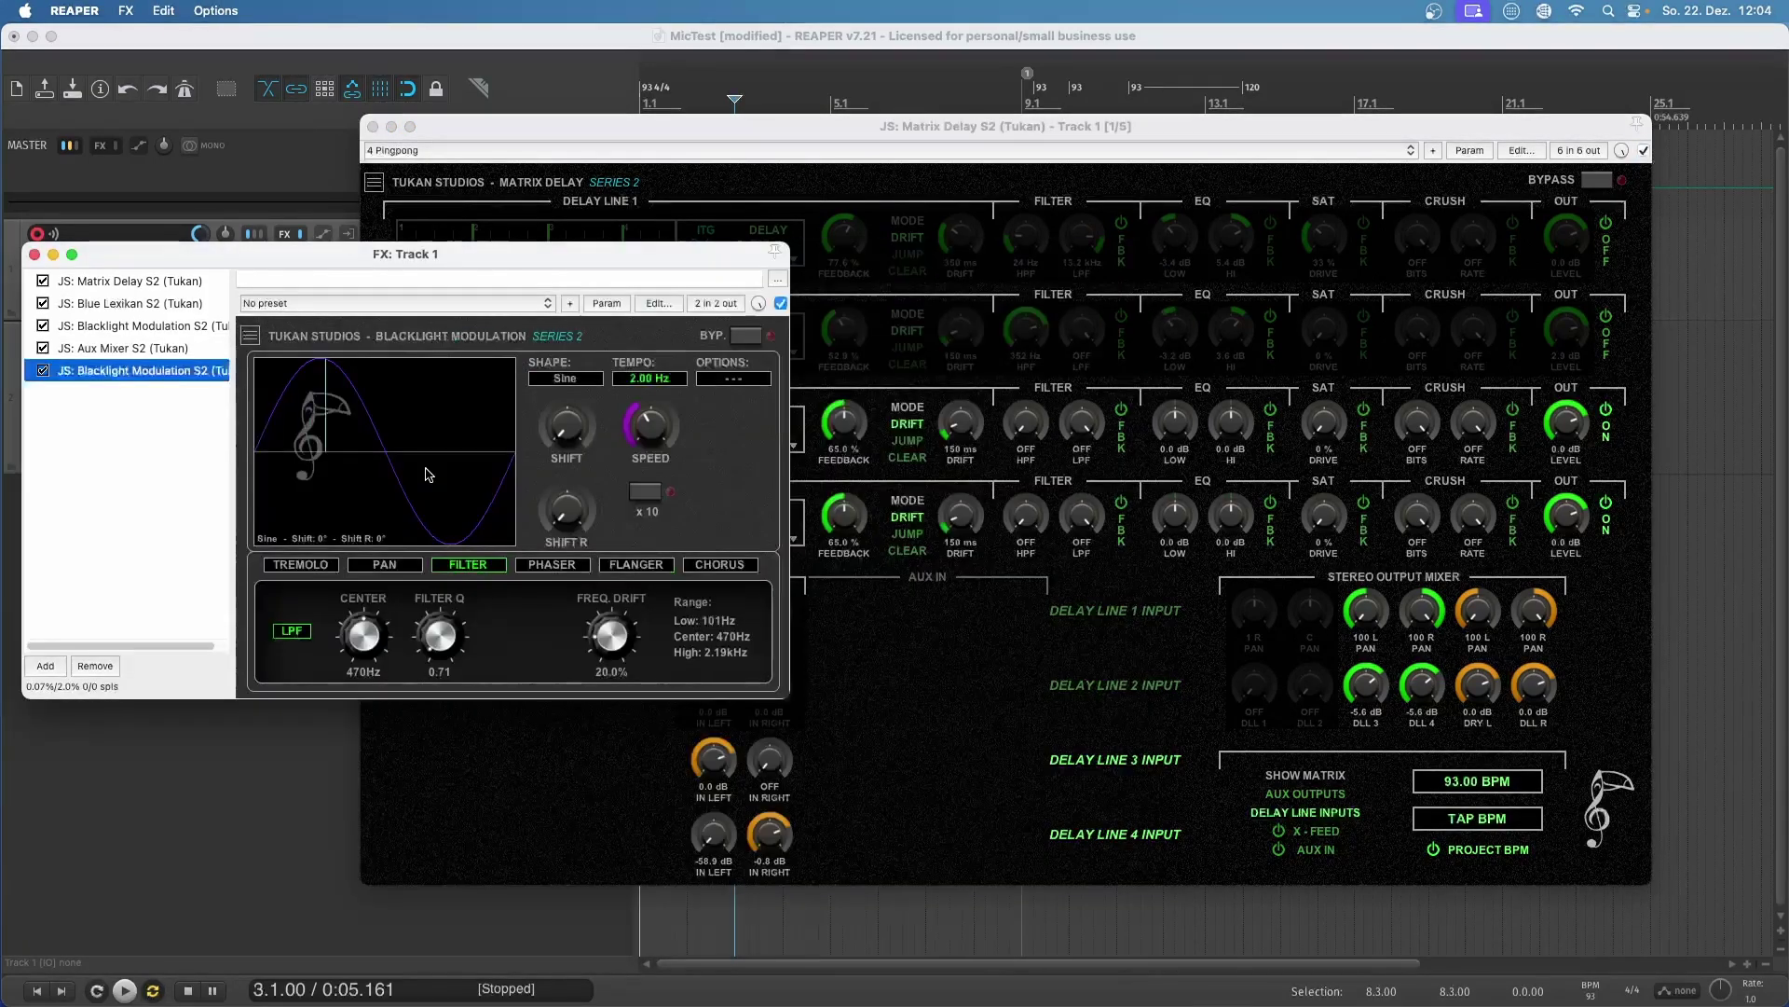
drag(140, 370, 154, 282)
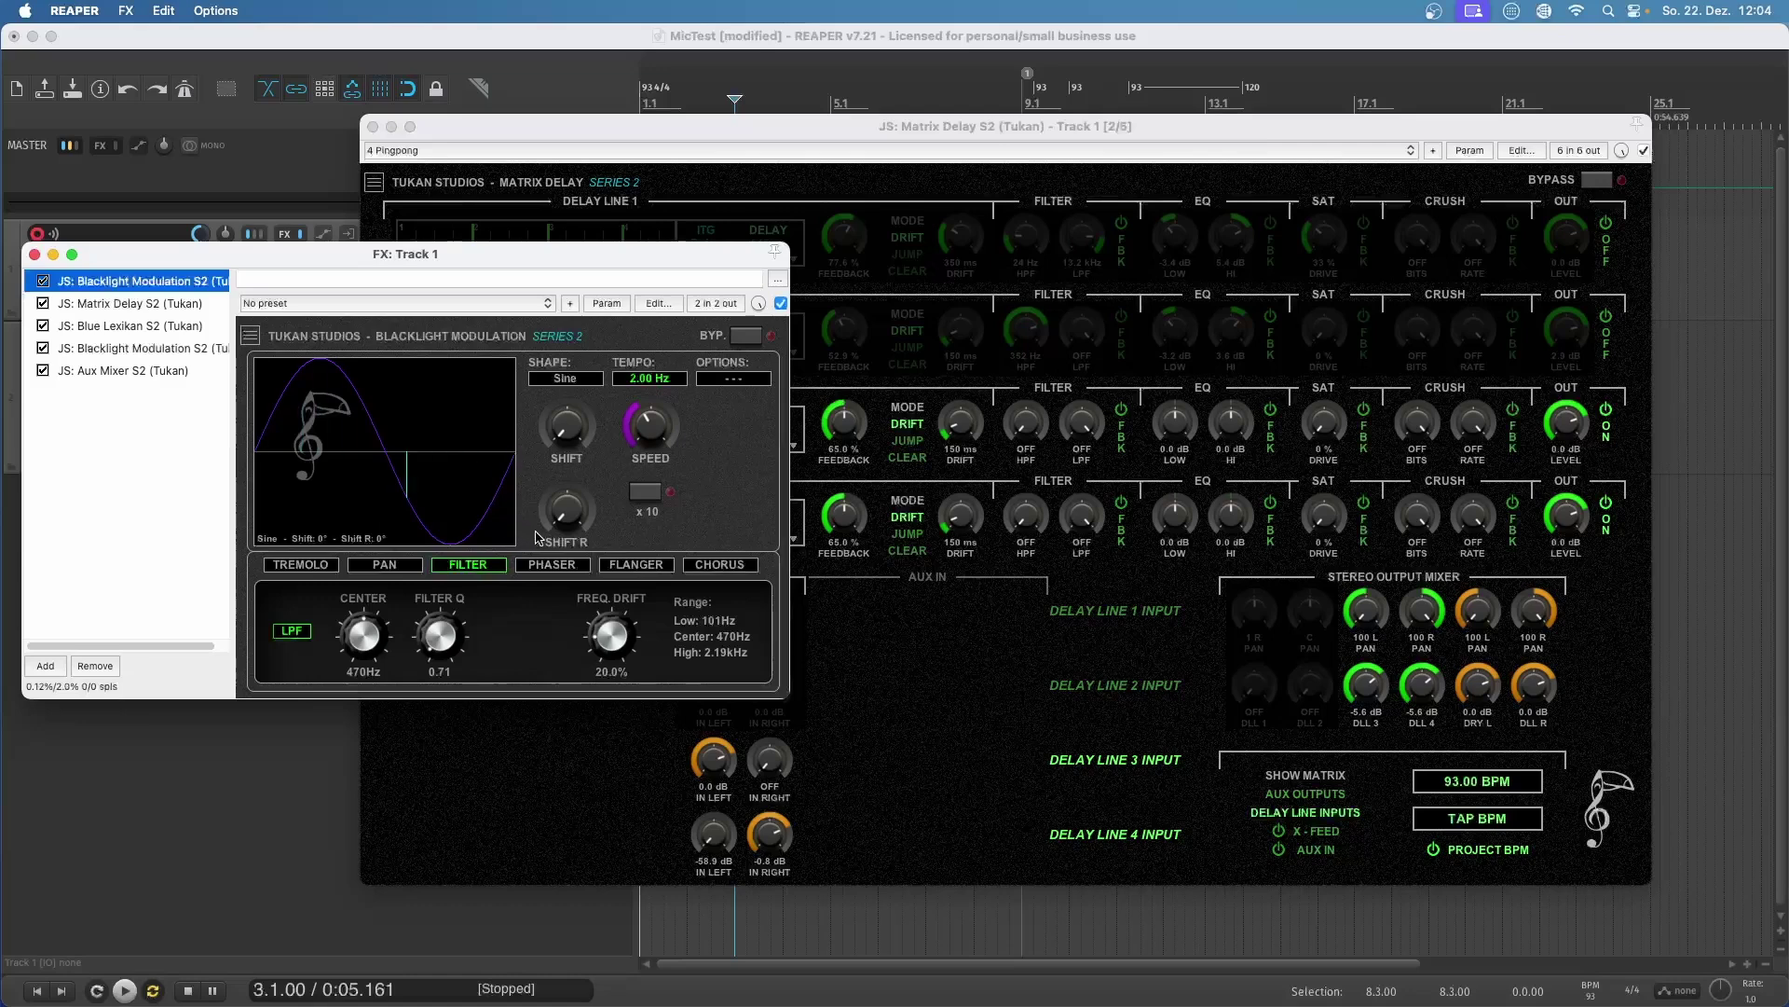
Set the new Blacklight Modulation's Shift R to about 164° and use its Chorus with 31% depth and 32 ms delay
drag(562, 536, 588, 401)
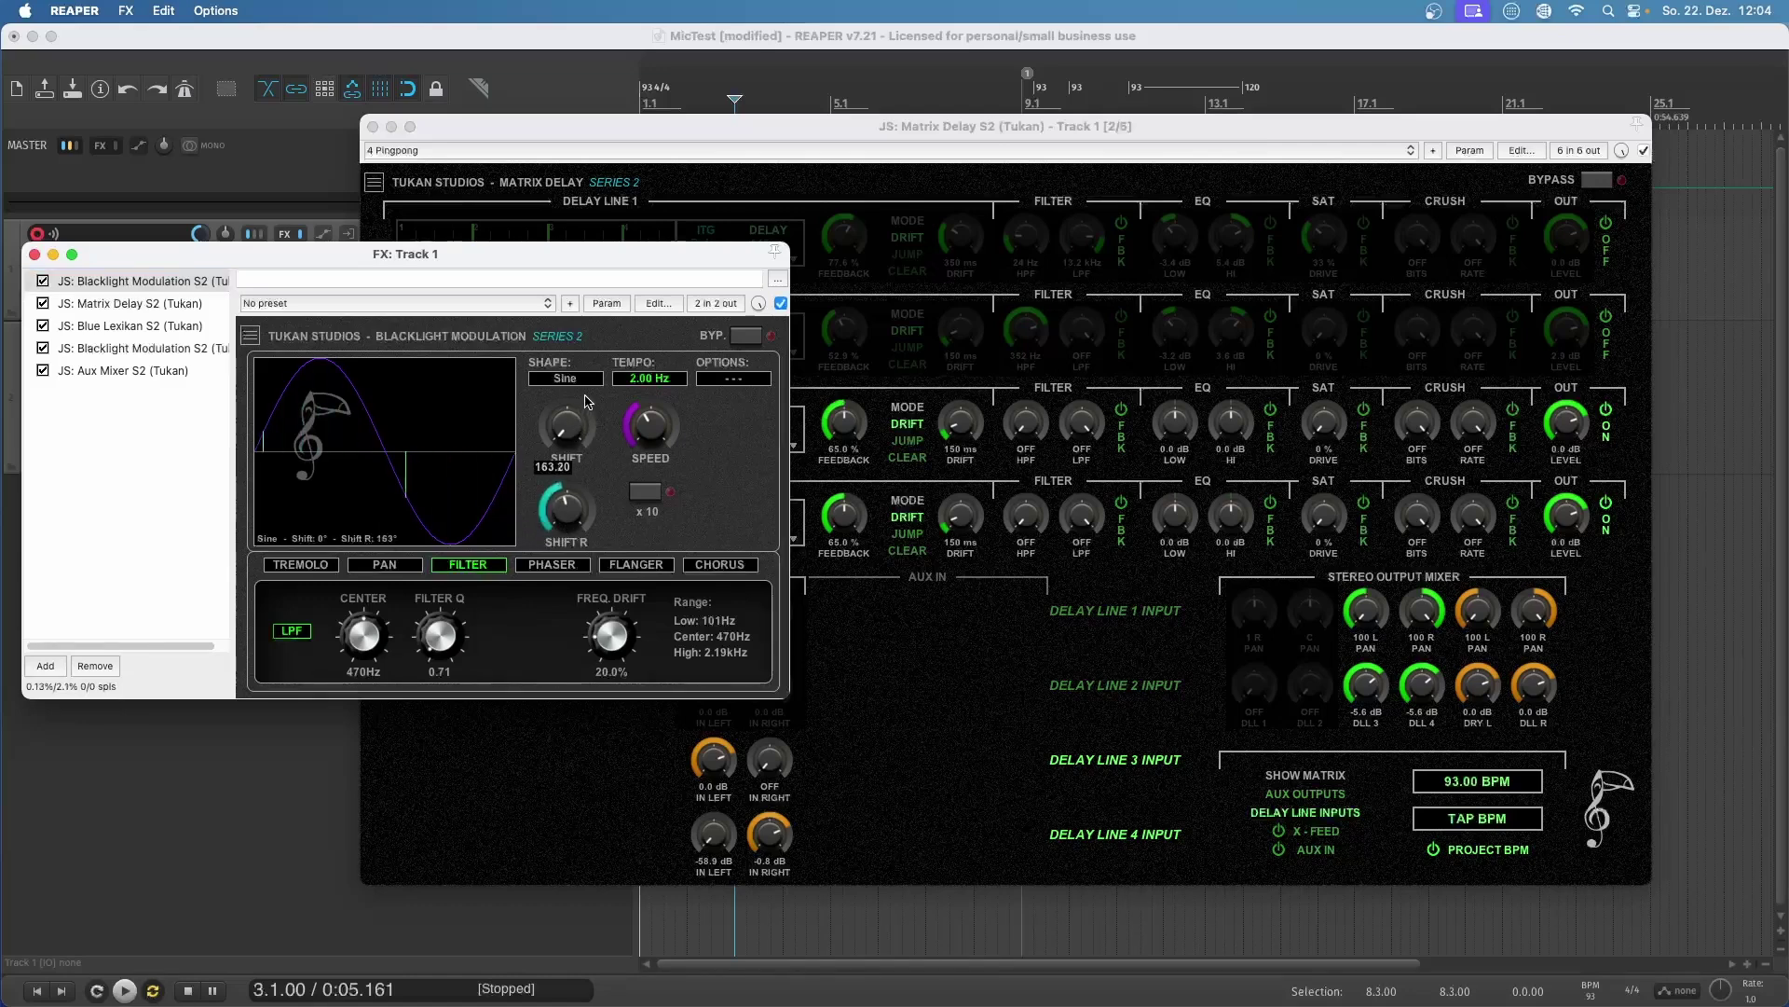
click(710, 568)
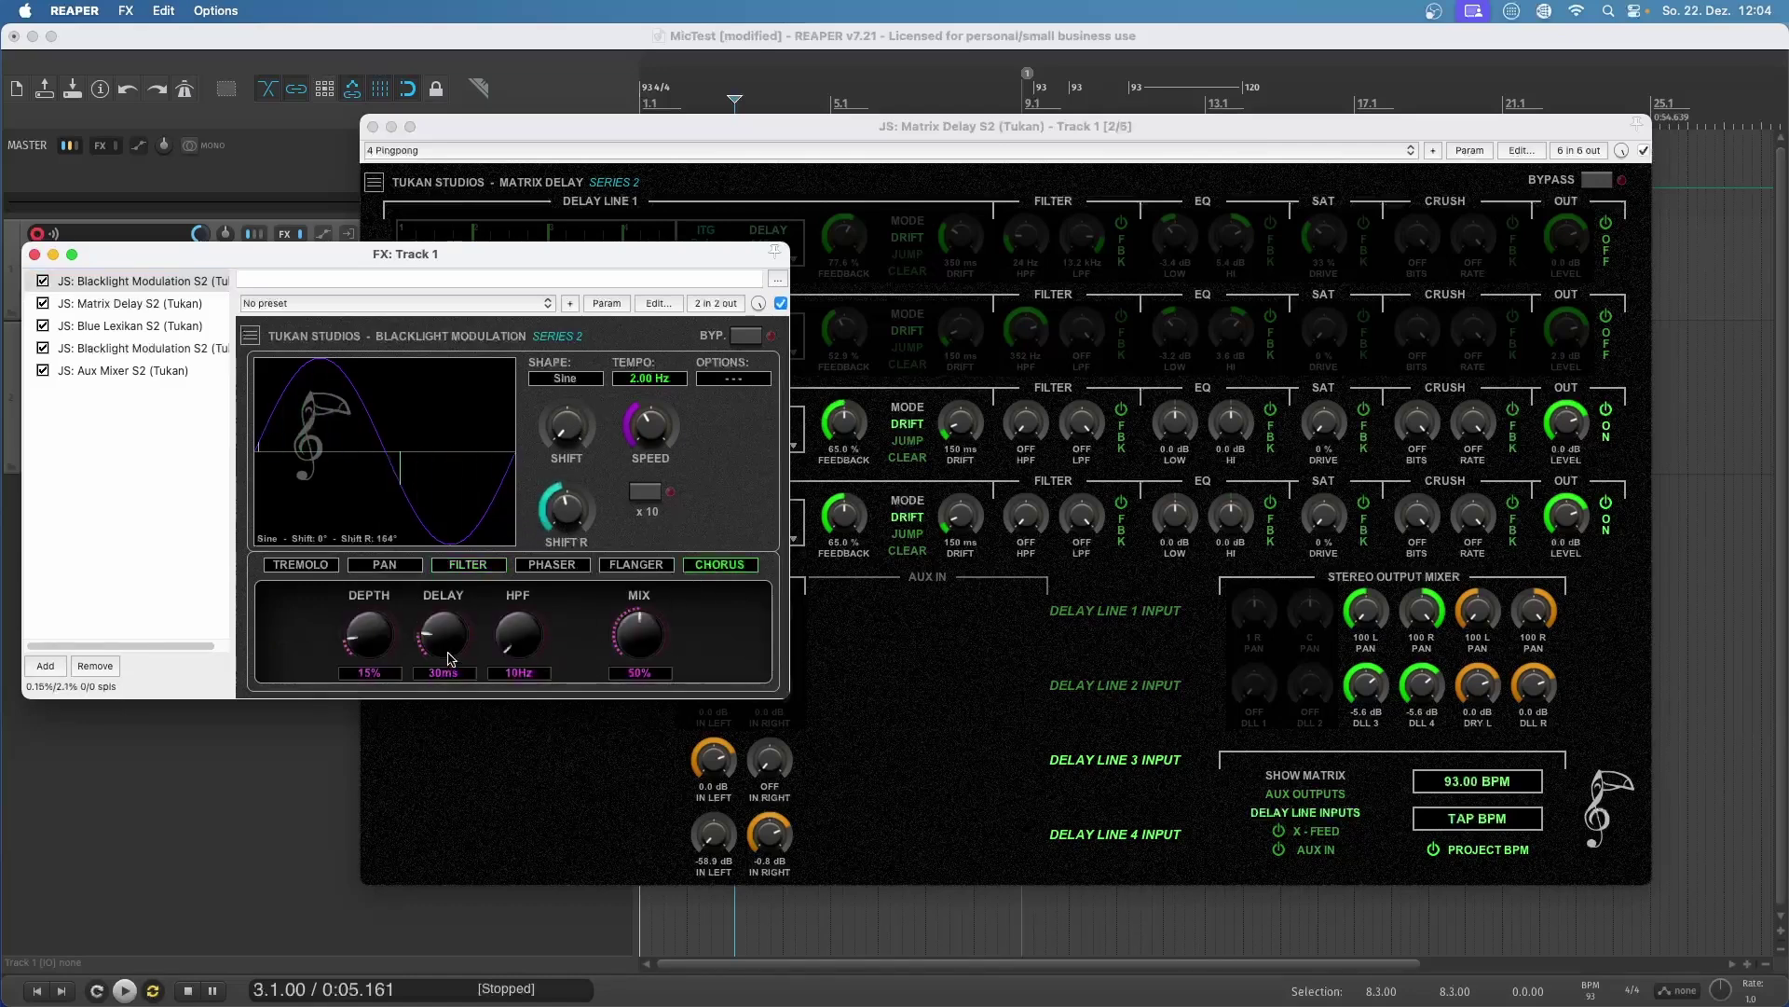
drag(424, 634, 426, 630)
drag(483, 265, 620, 295)
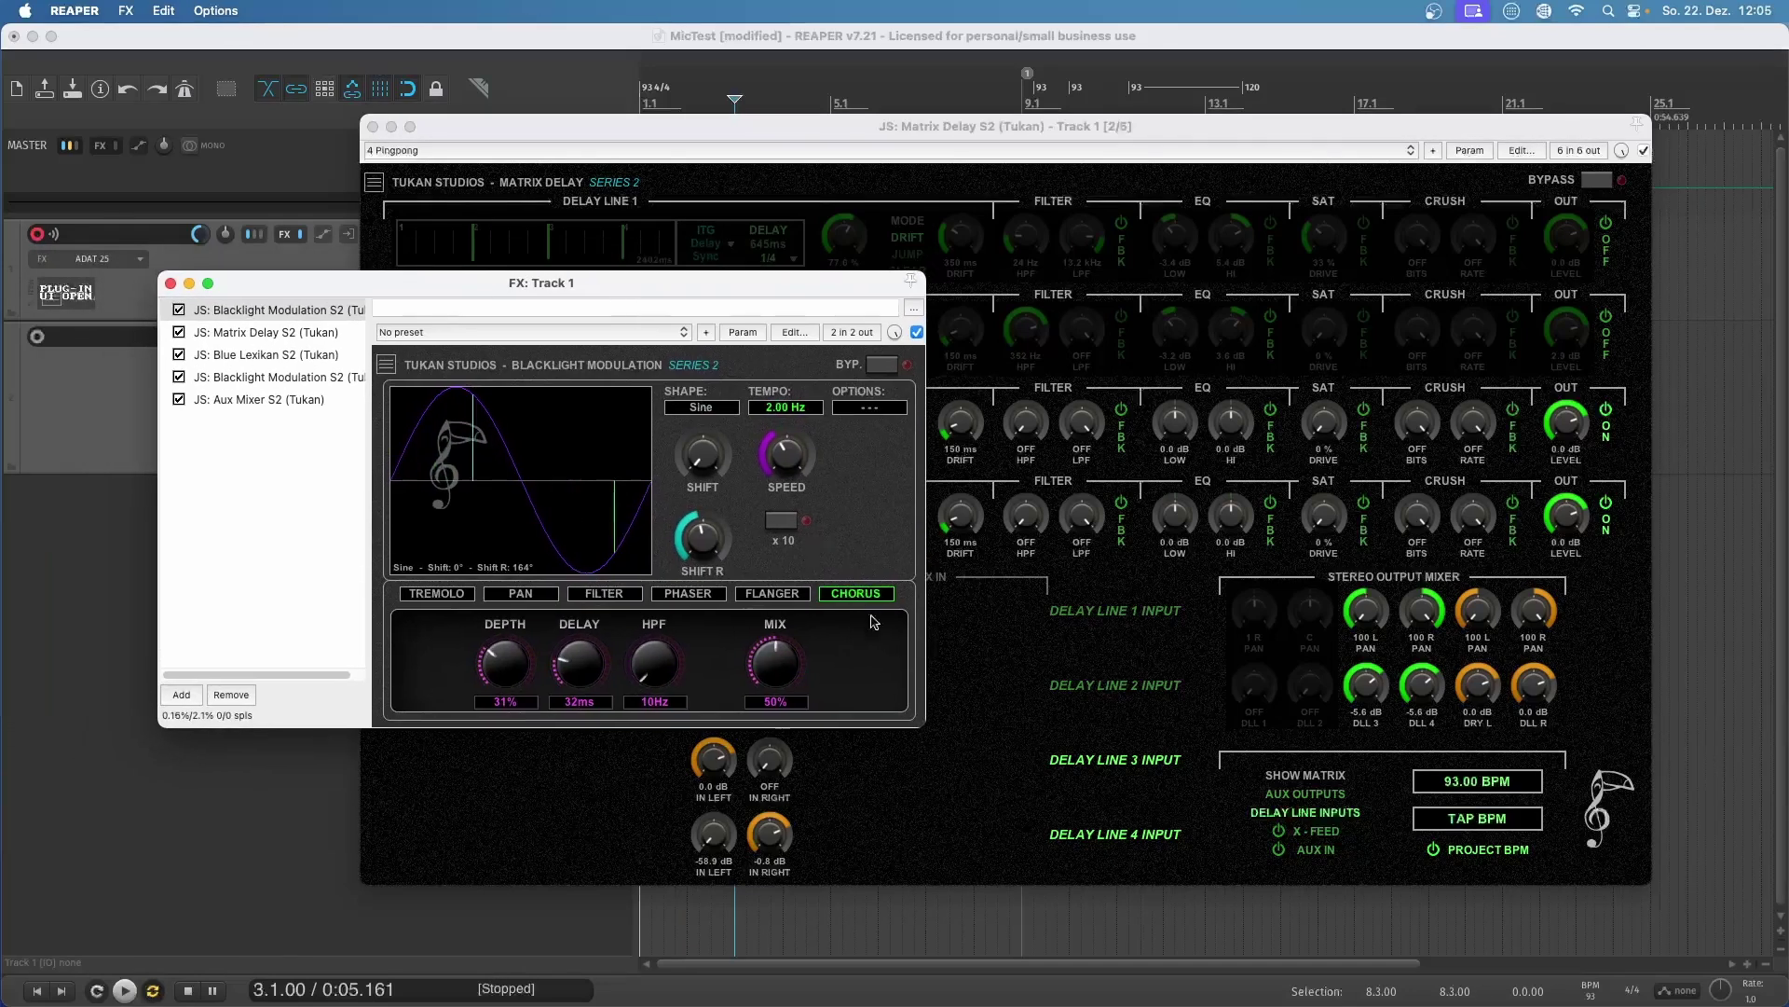
Return to Matrix Delay, show its X-Feed section and enable delay line 2
click(1015, 690)
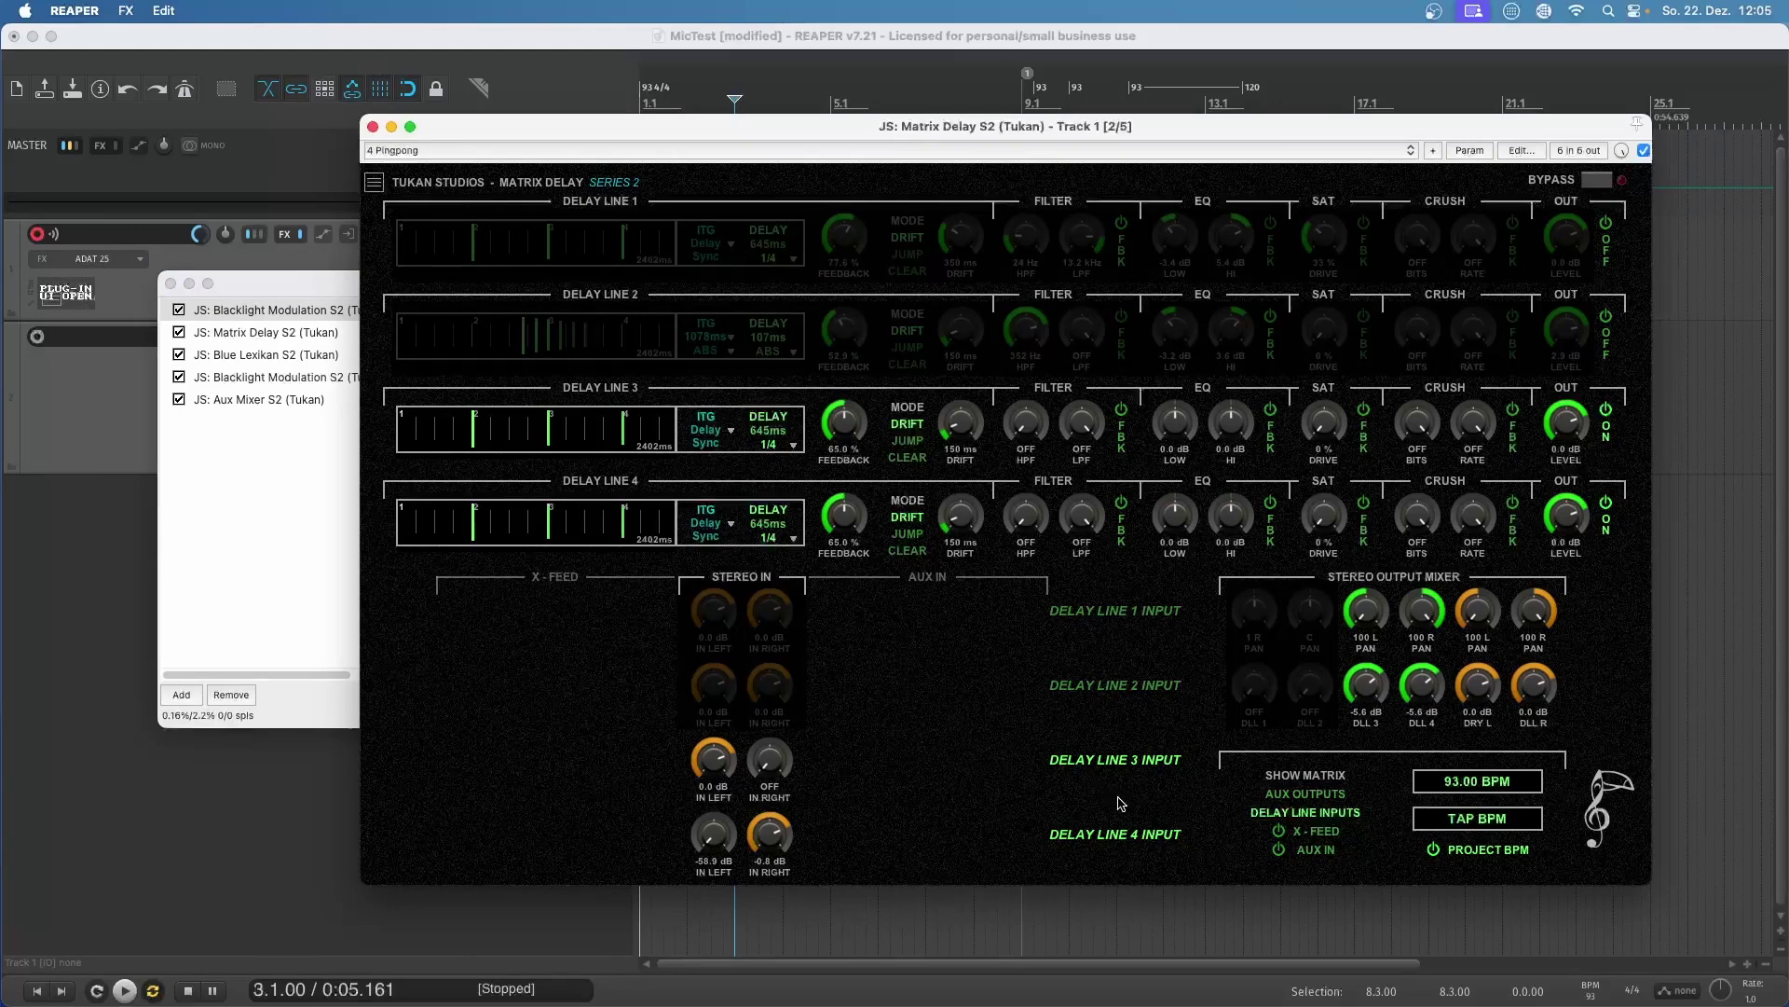
click(1278, 831)
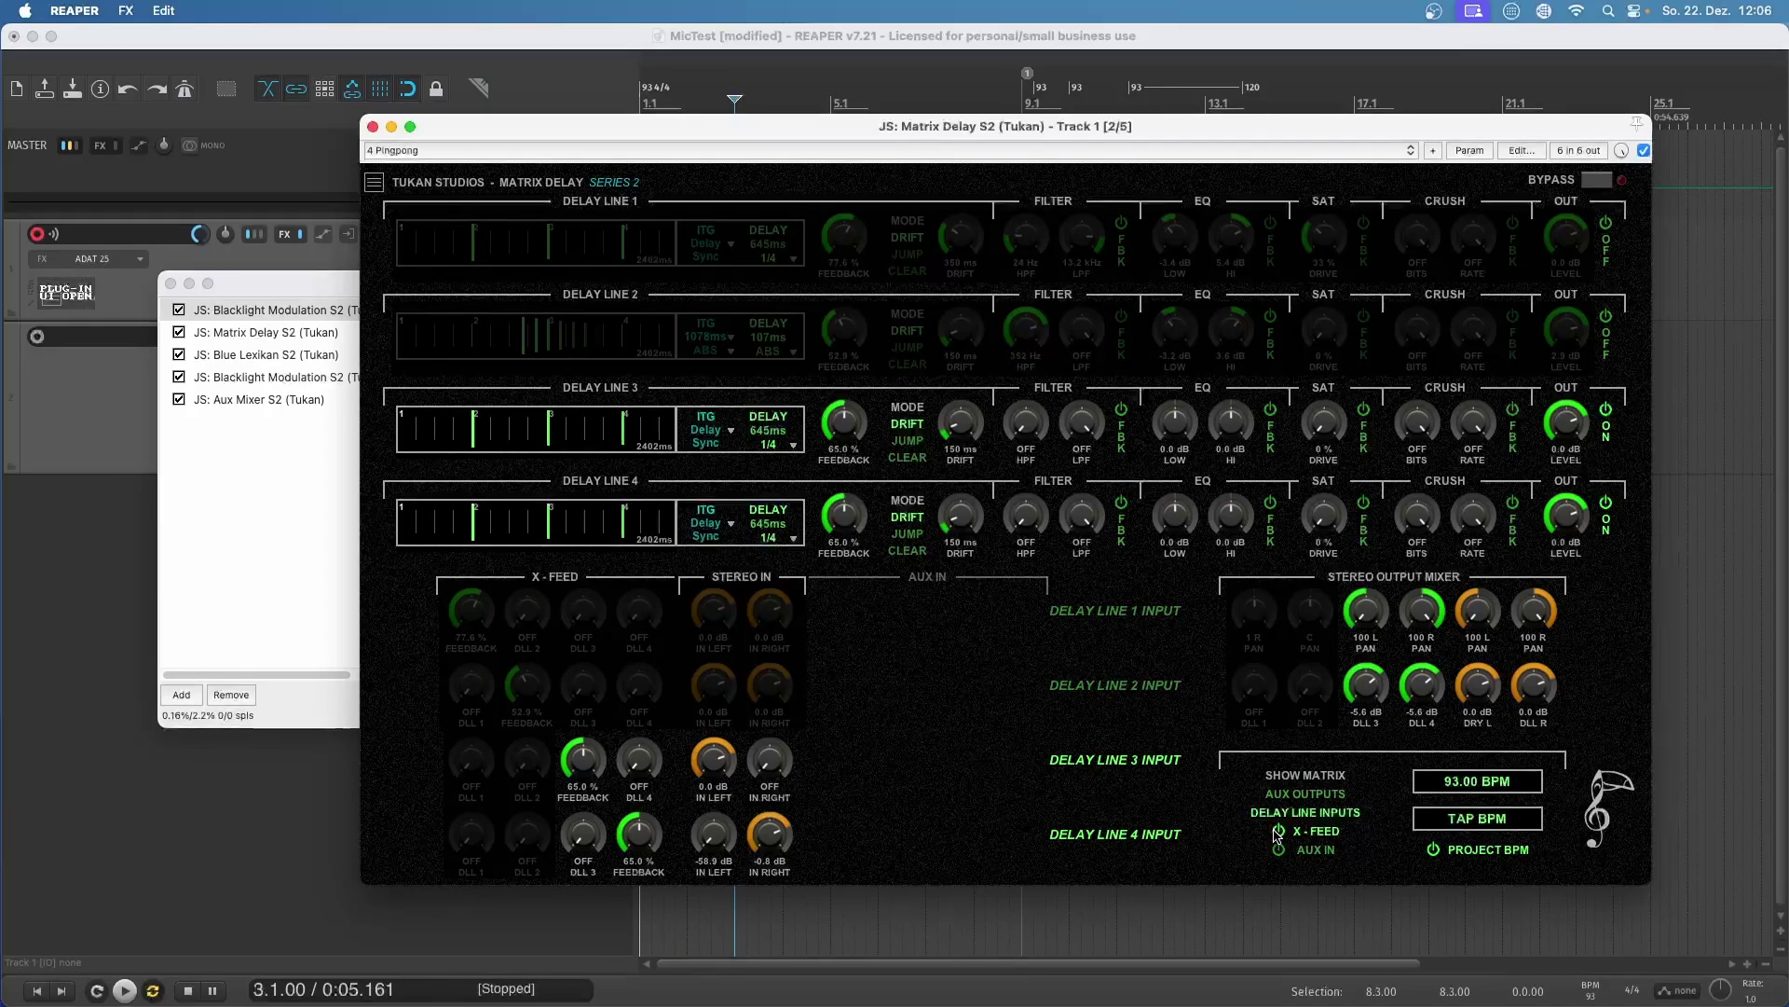
click(1606, 317)
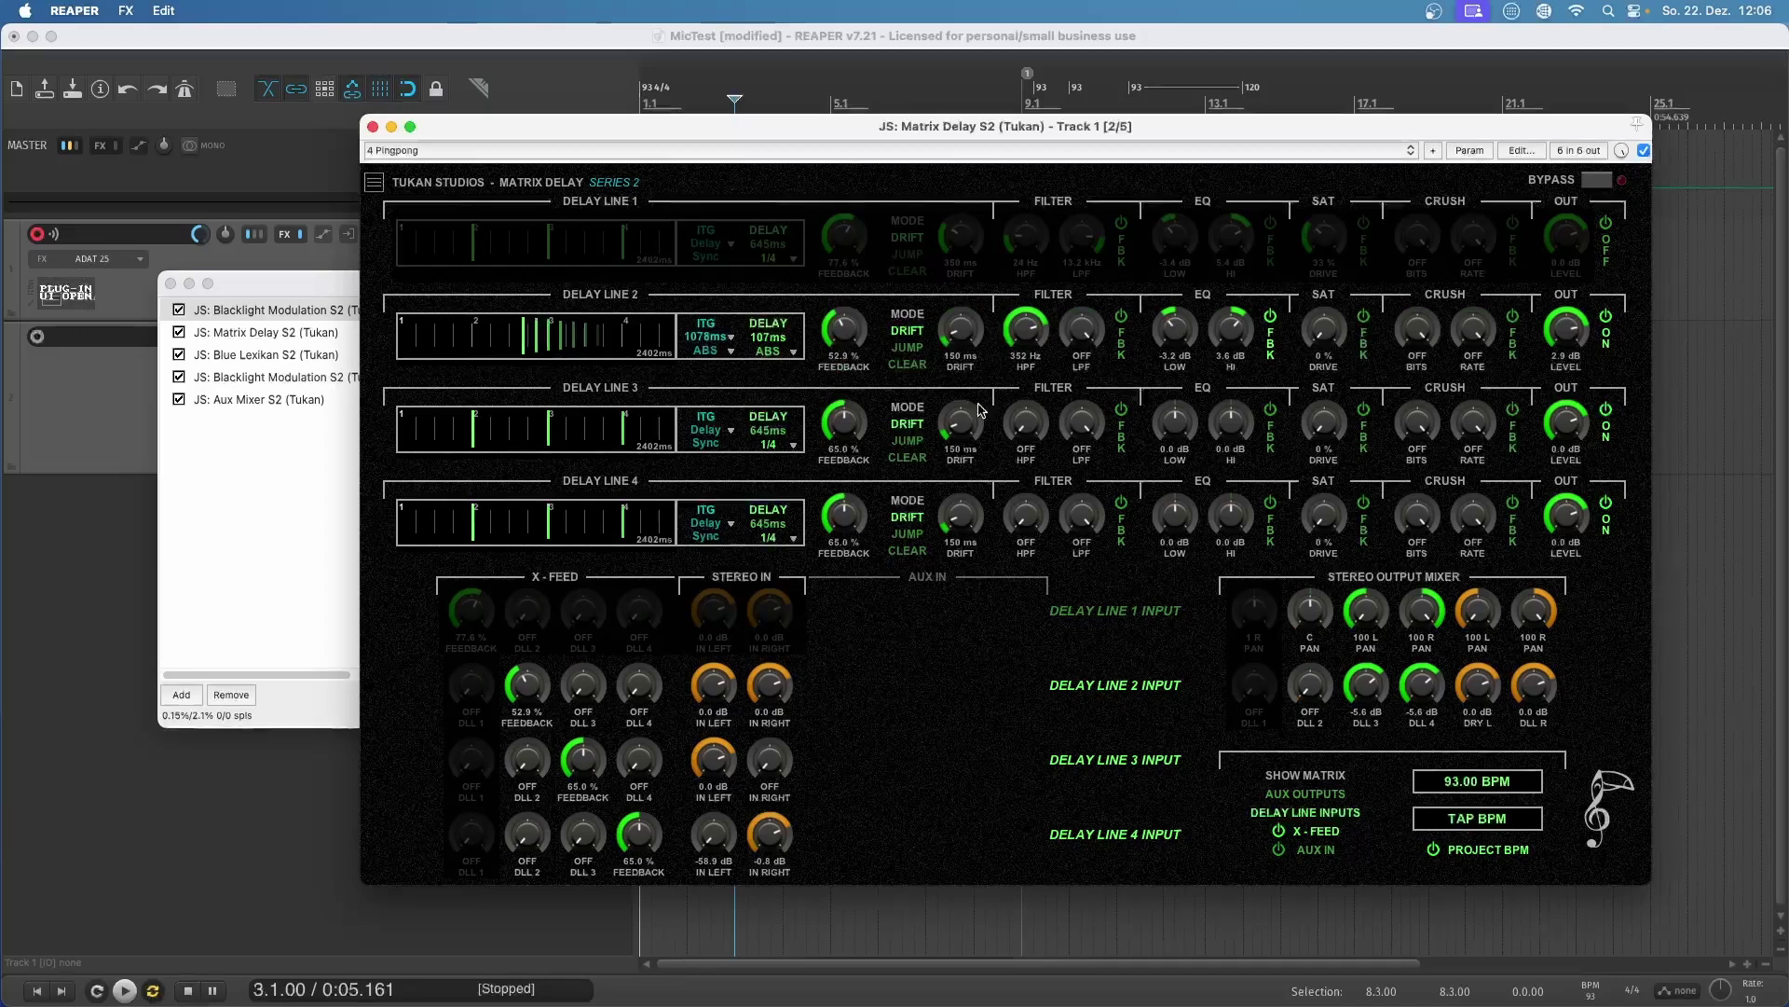
Set delay line 2's ITG to 0 ms and turn off both of its stereo inputs
drag(725, 337, 702, 418)
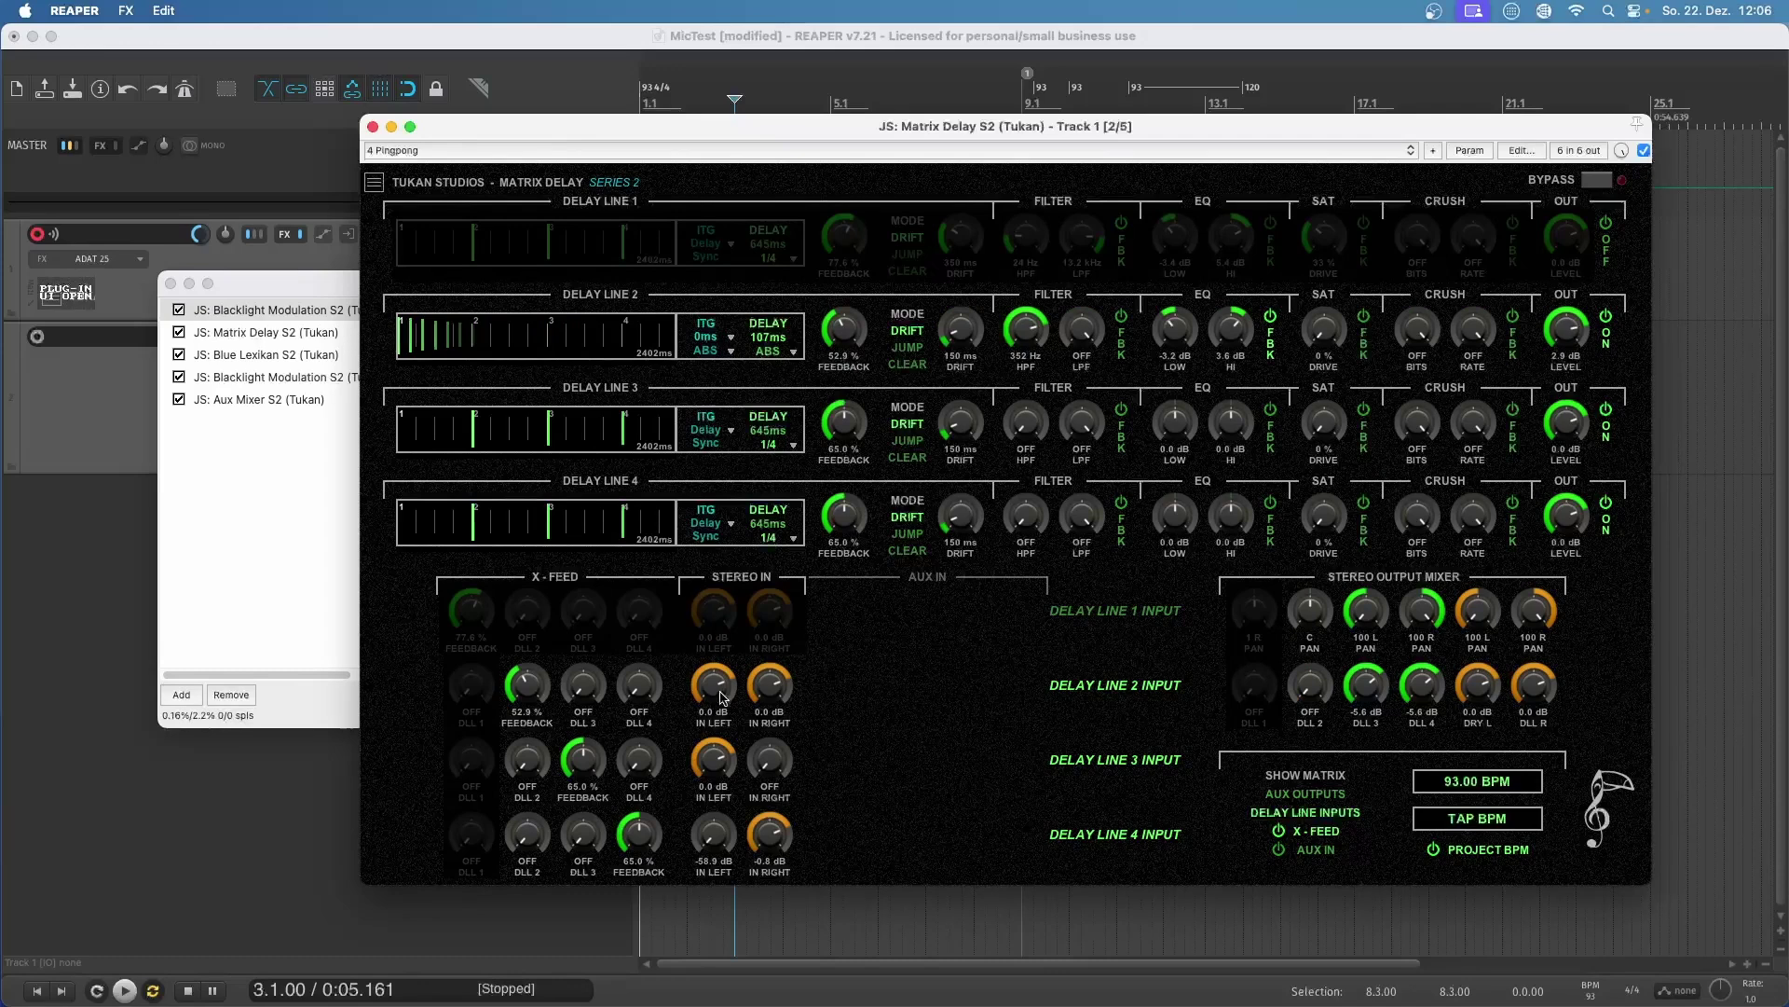
drag(722, 695, 713, 913)
drag(775, 688, 774, 932)
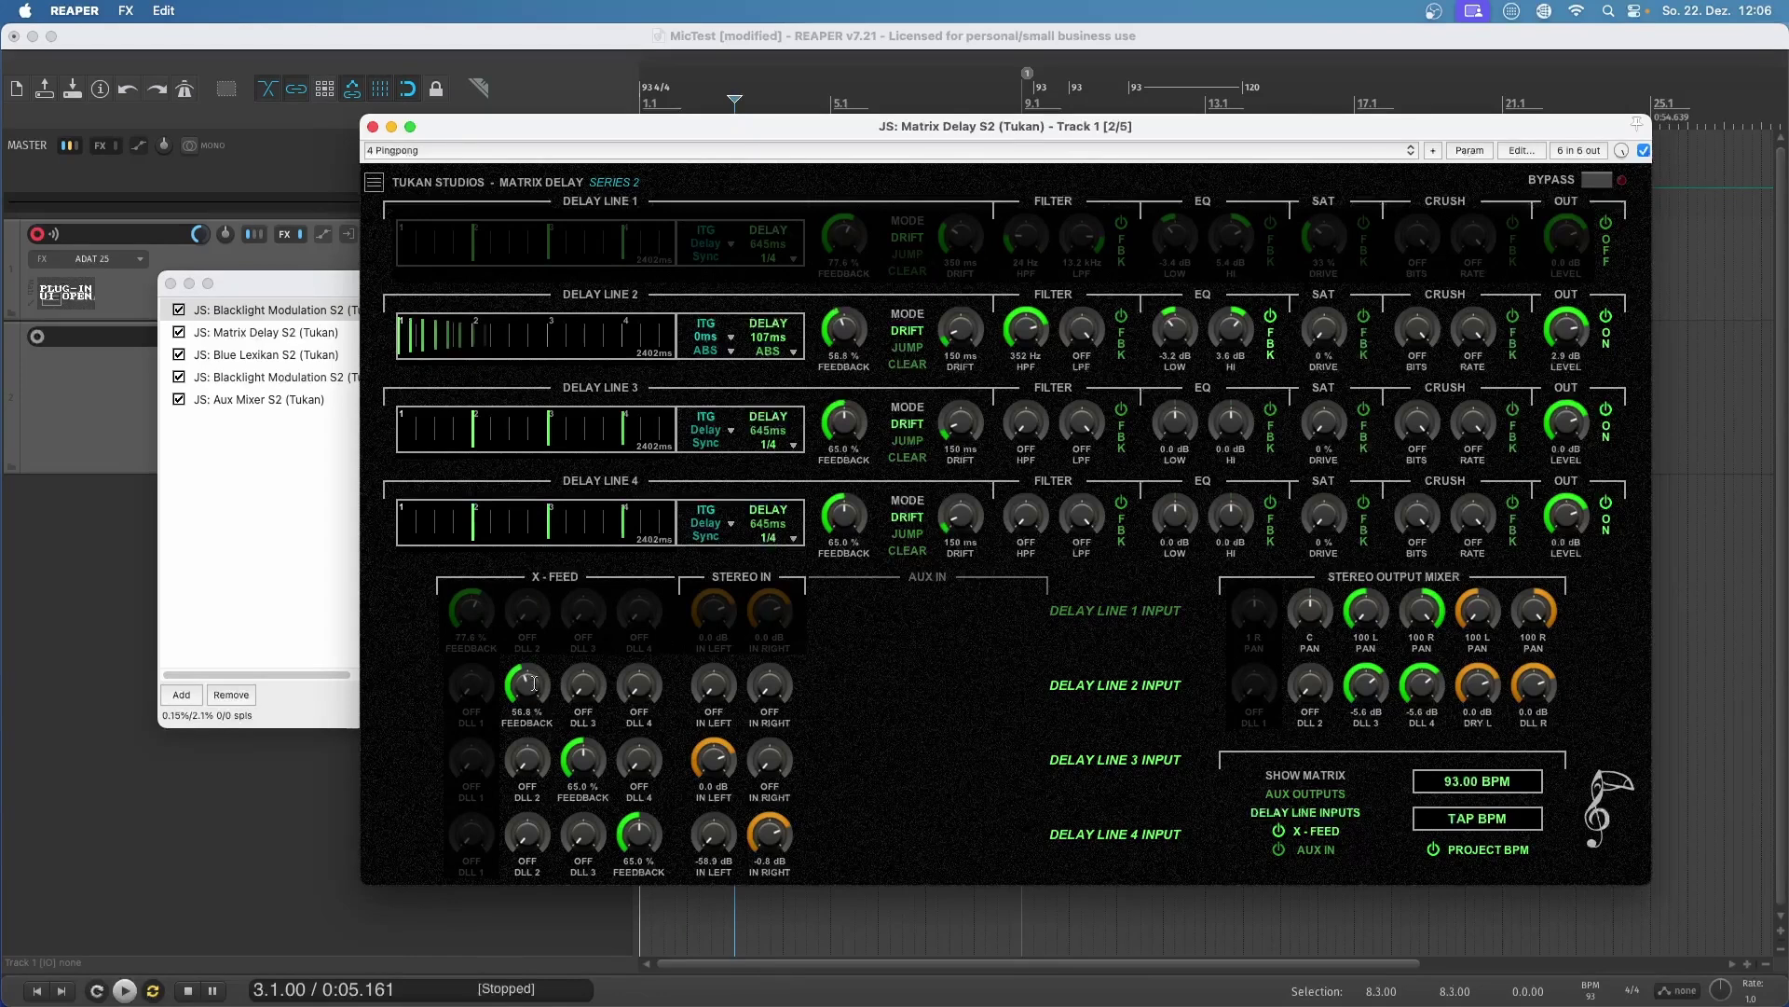
Set delay line 2's feedback to 55.0%, its cross-feed from delay line 3 to -1.3 dB and its stereo output level to -3.2 dB
scroll(534, 684, down, 2)
drag(591, 694, 590, 673)
drag(620, 534, 628, 494)
drag(1306, 699, 1342, 496)
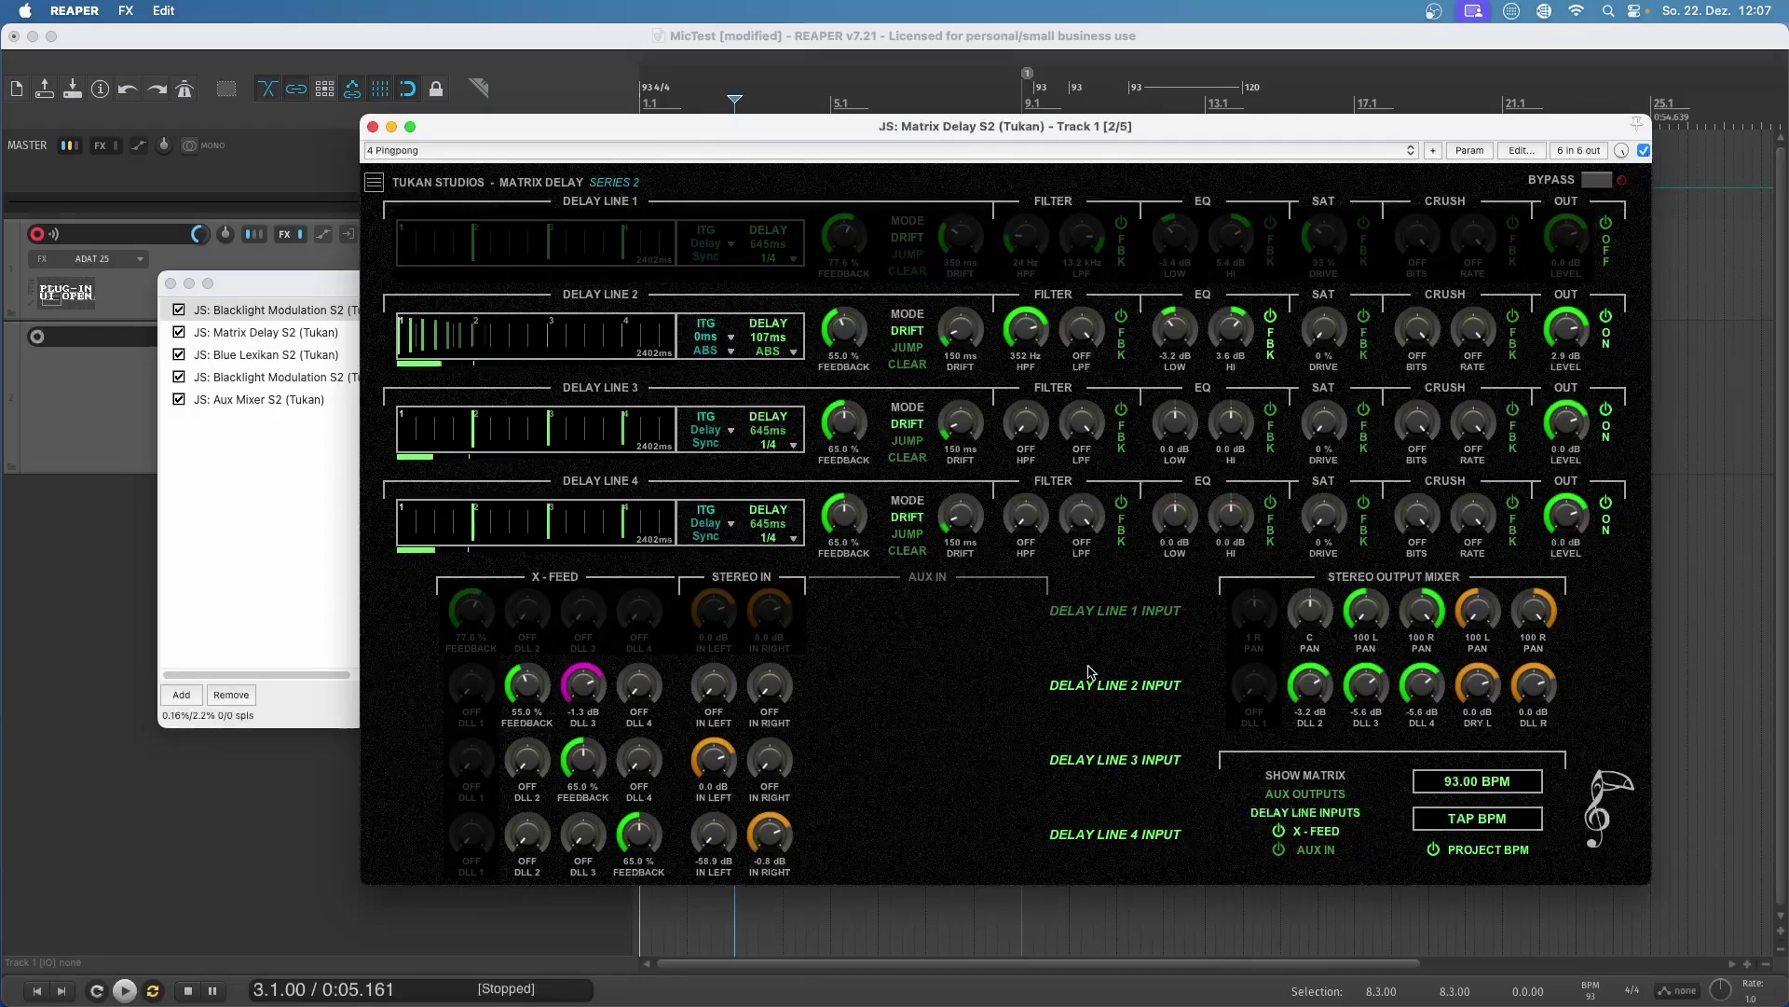
Set delay line 2's delay time to 190 ms and its ITG to 233 ms
scroll(773, 337, up, 3)
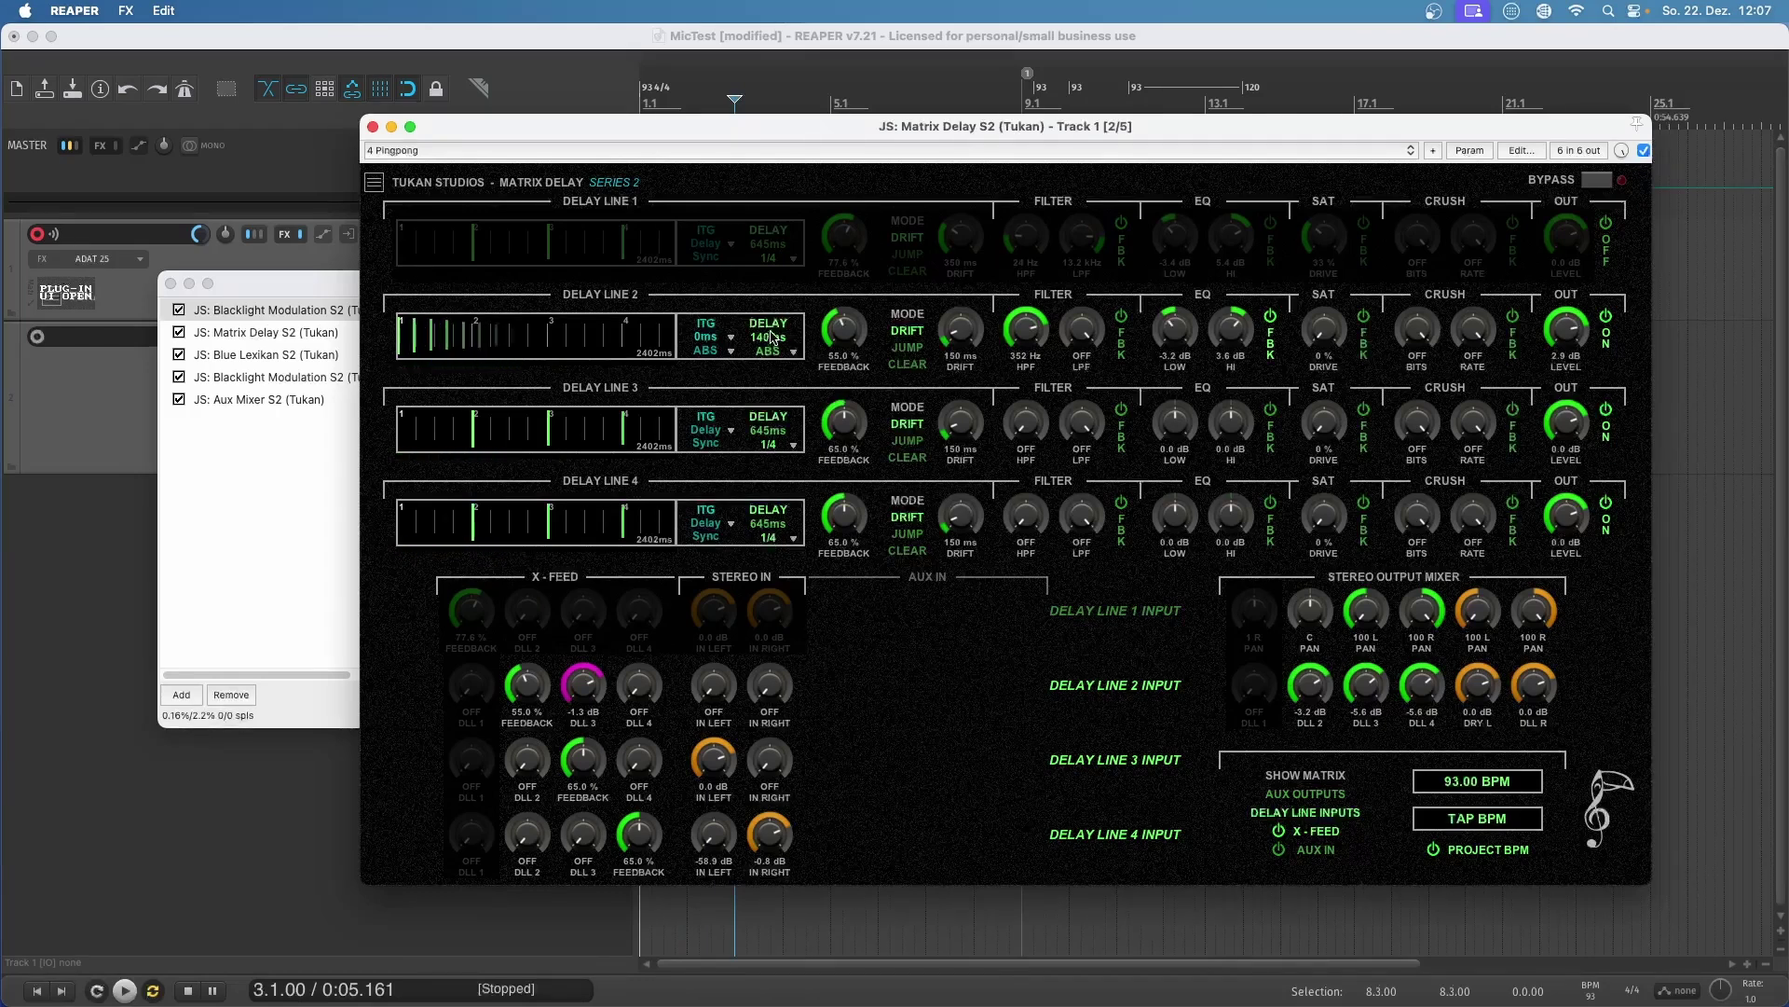
scroll(772, 337, up, 4)
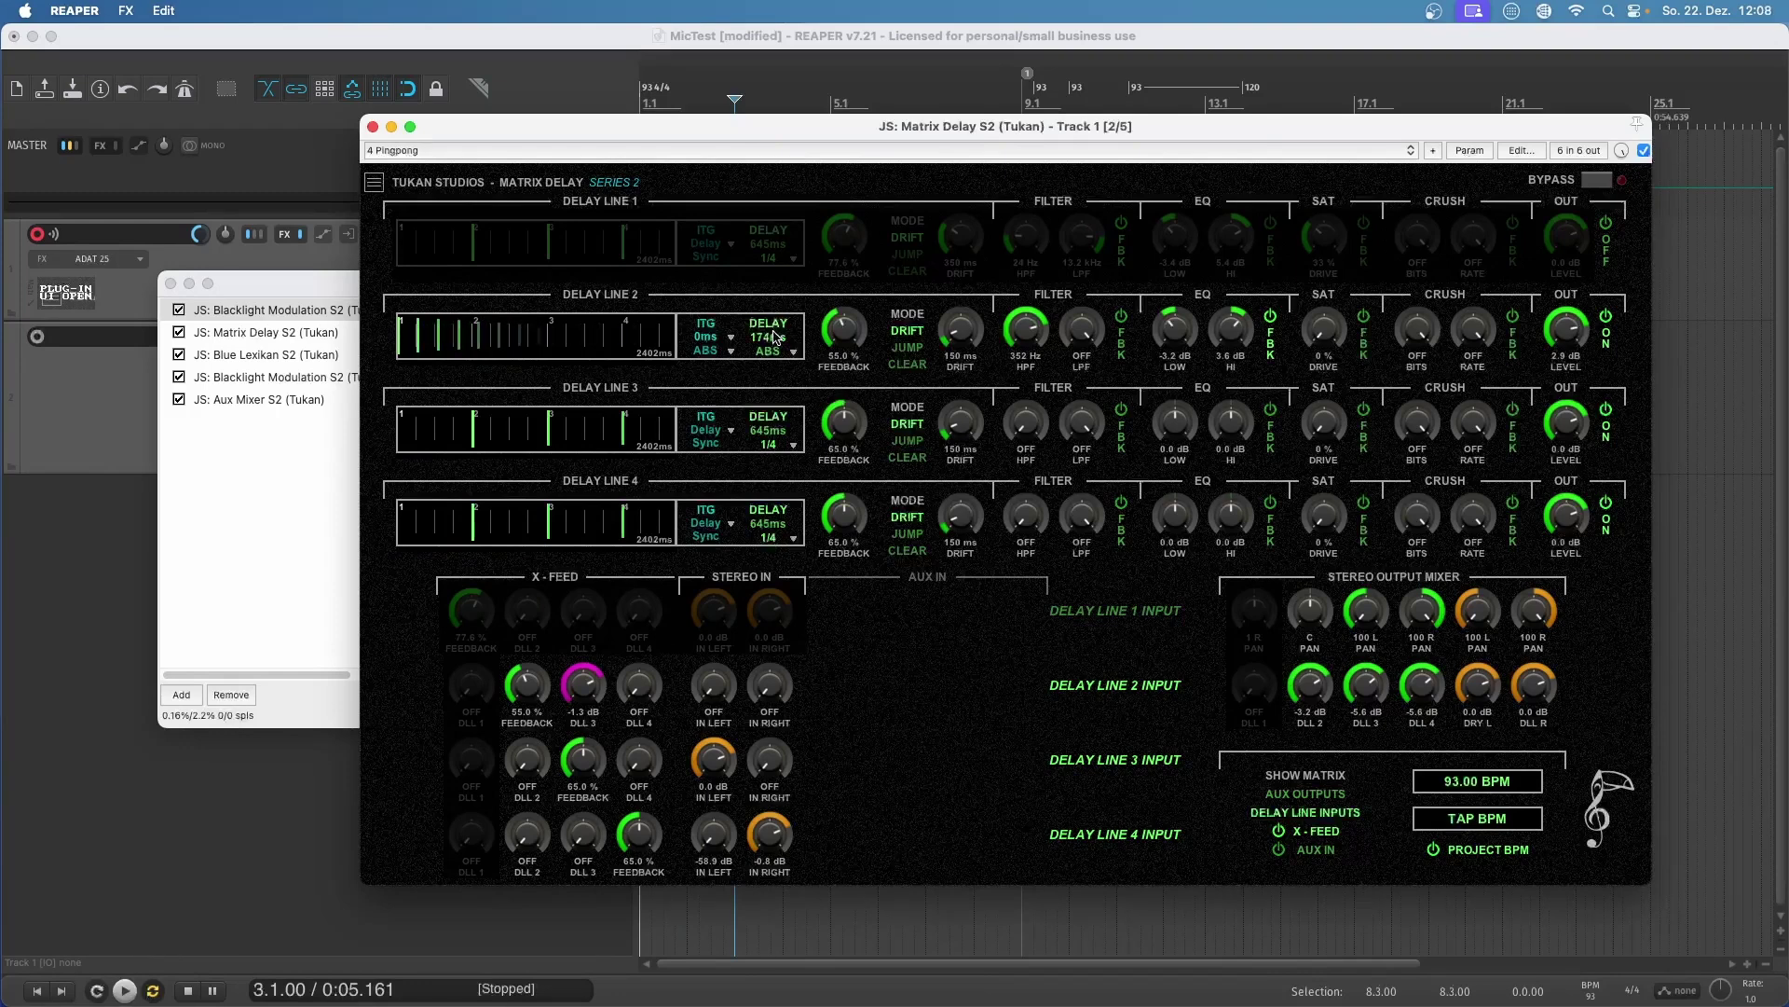
scroll(773, 337, up, 2)
scroll(711, 336, up, 5)
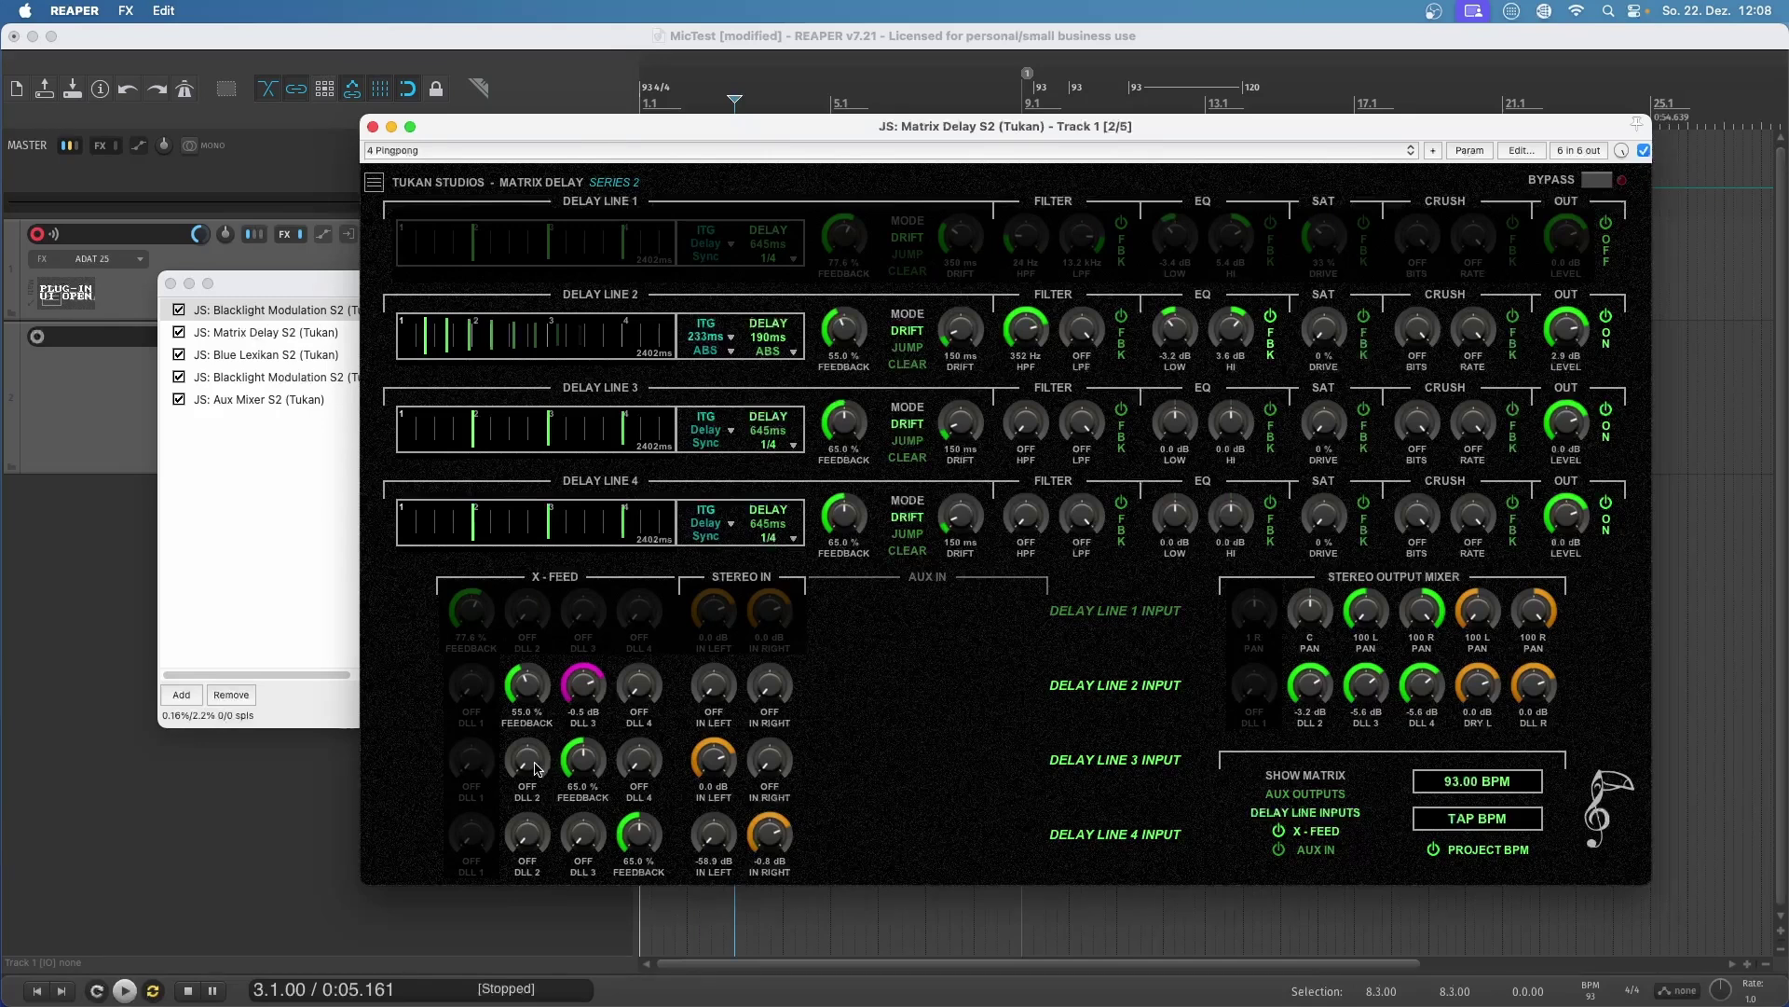
Cross-feed delay line 2 into delay line 3 at -24.0 dB
drag(537, 768, 543, 741)
drag(569, 665, 584, 641)
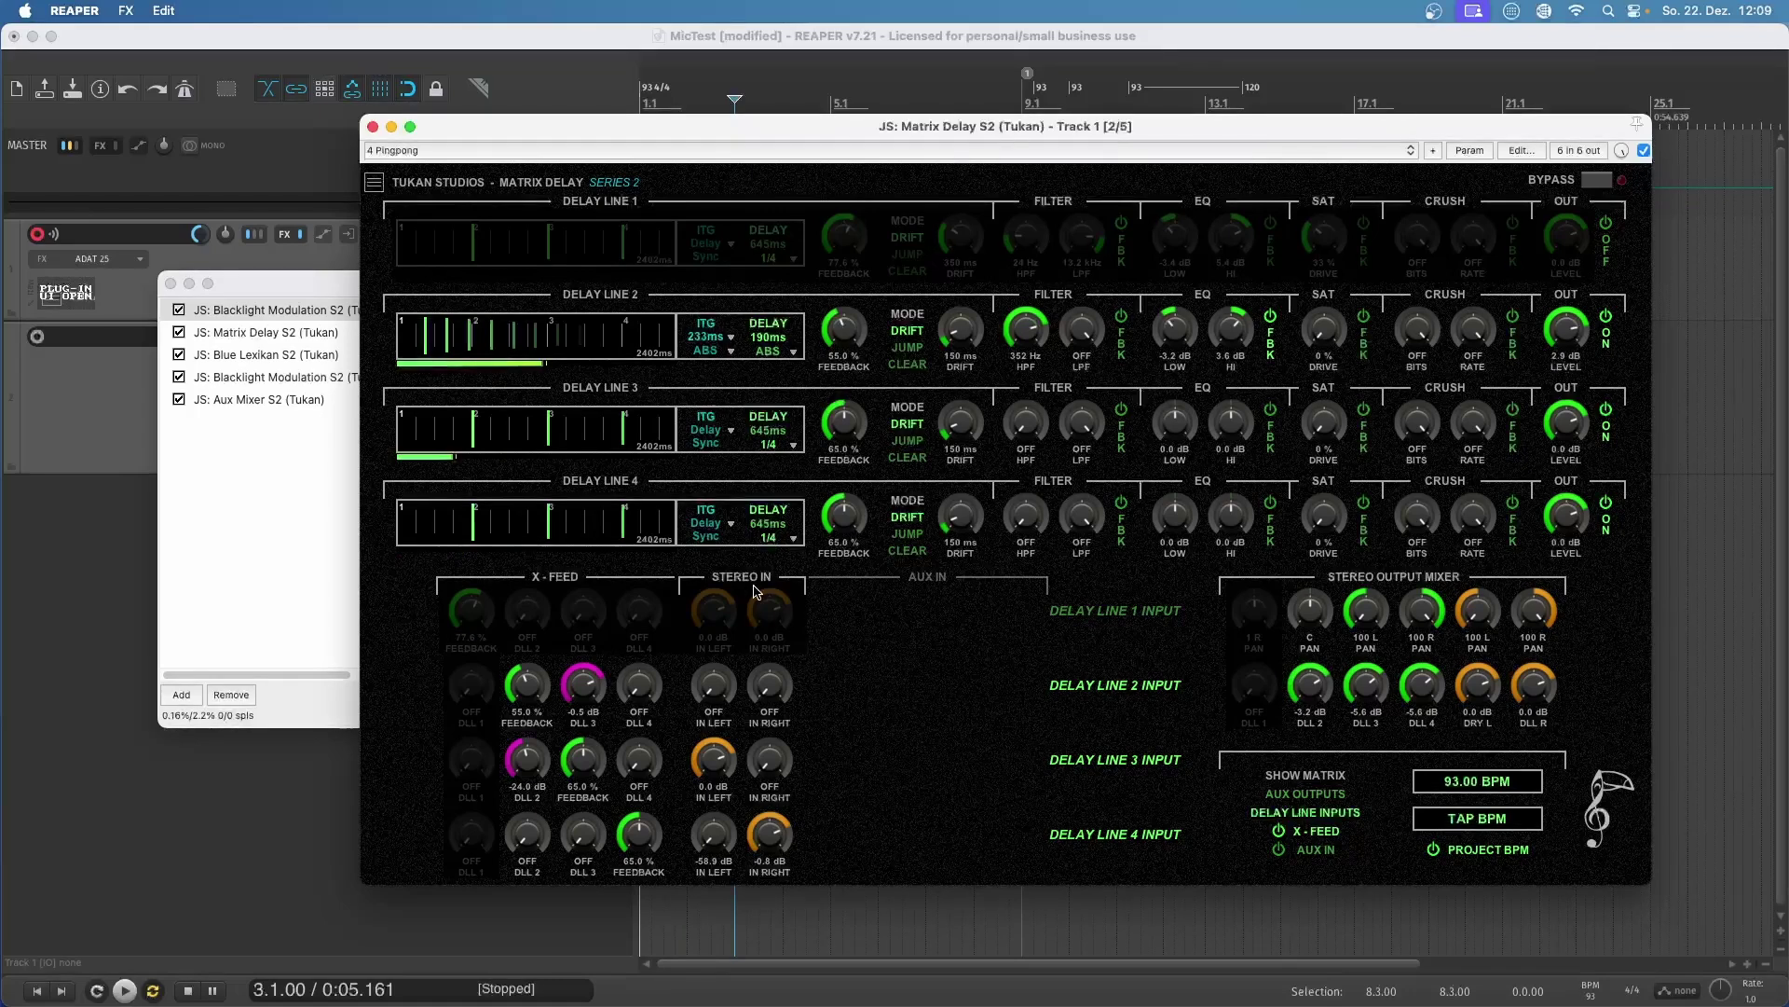
Clear all DLL buffers, including delay line 2's own buffer, and keep delay line 2 in Drift mode
click(374, 184)
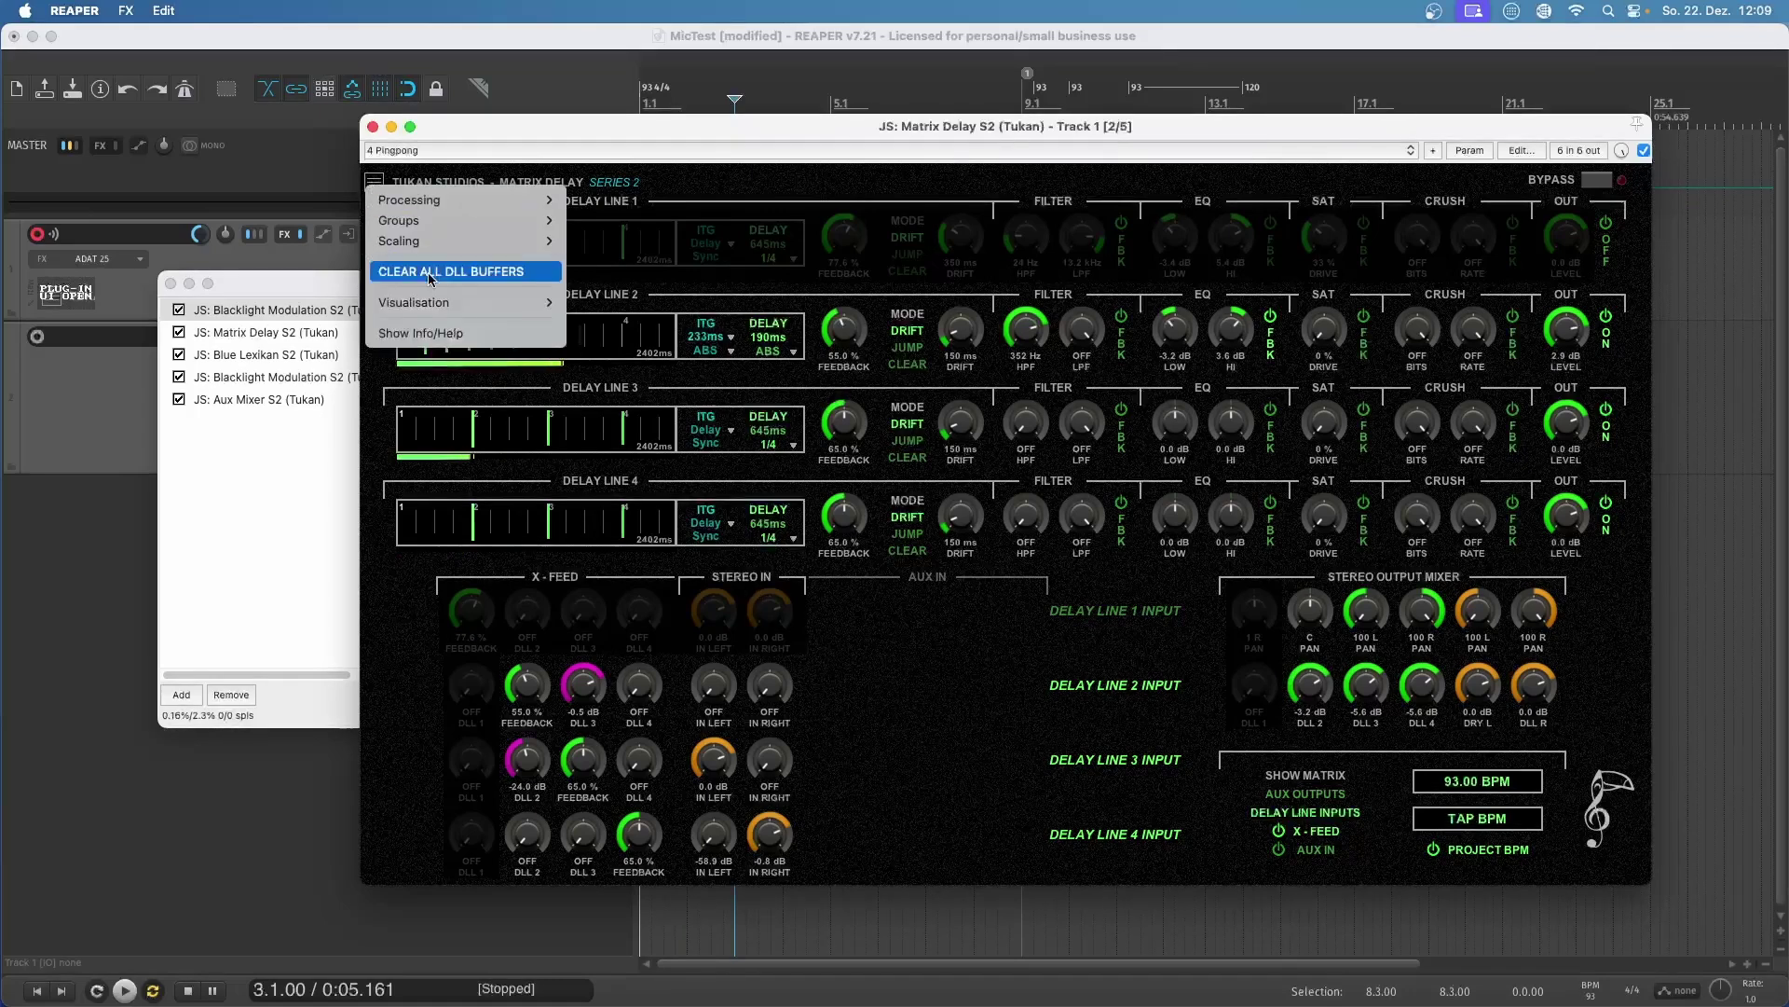
click(433, 277)
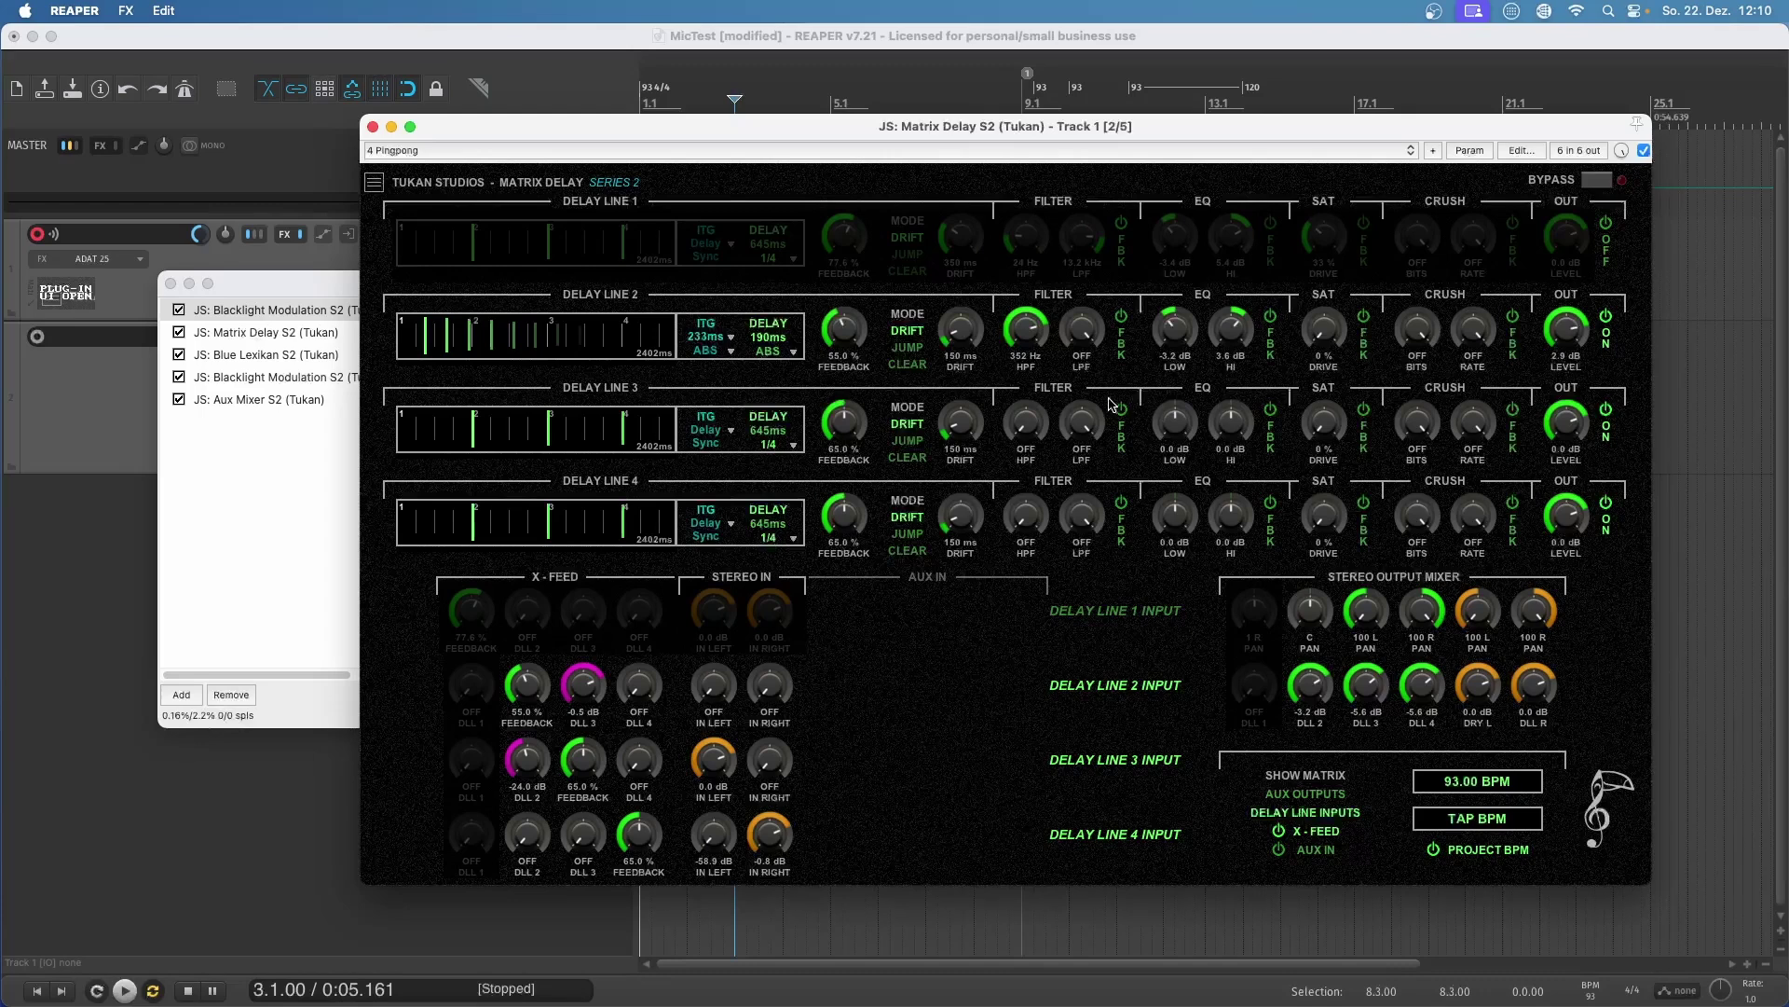
click(906, 365)
click(913, 331)
Turn off the cross-feeds between delay lines 2 and 3, line 3's left input and line 4's right input
drag(531, 761, 584, 908)
drag(594, 695, 598, 938)
drag(713, 760, 770, 946)
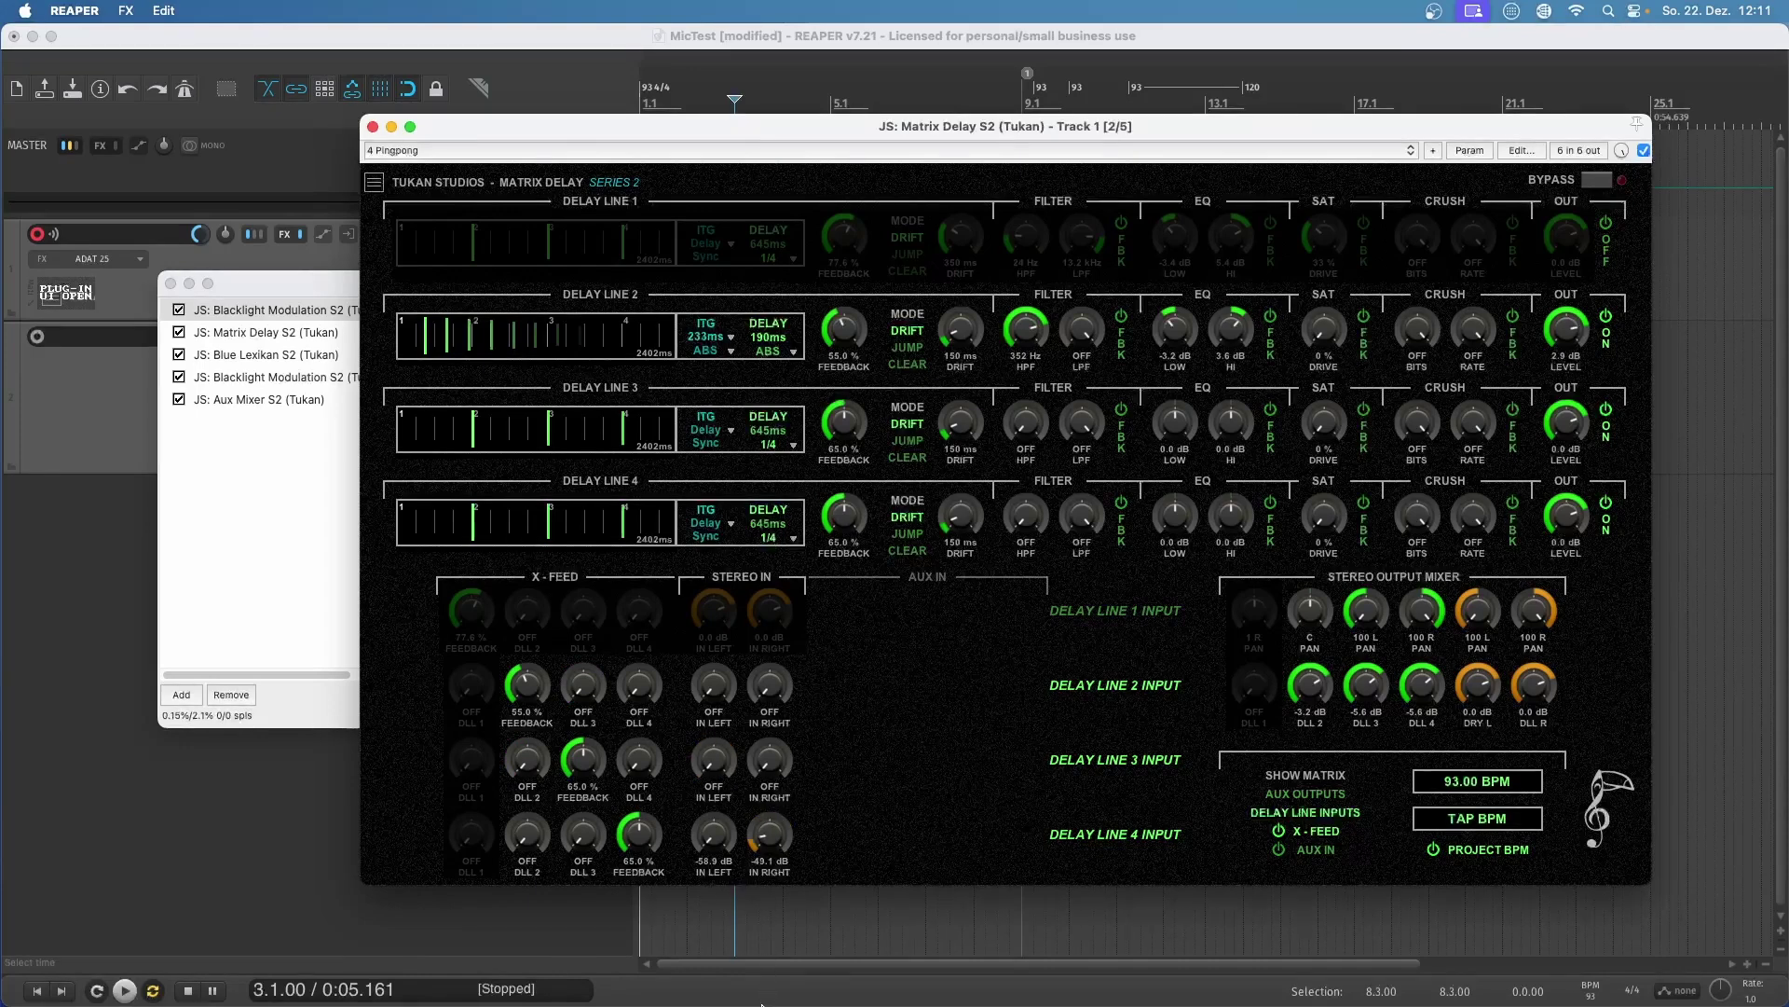
drag(770, 830, 775, 893)
Set delay line 2's left and right stereo inputs to 0.0 dB
drag(715, 687, 750, 502)
double_click(723, 689)
double_click(766, 689)
Cross-feed delay line 2 into line 3 at 0.0 dB and line 3 into line 4 at -1.1 dB, with line 4's delay at 1/4 T
drag(535, 766, 585, 569)
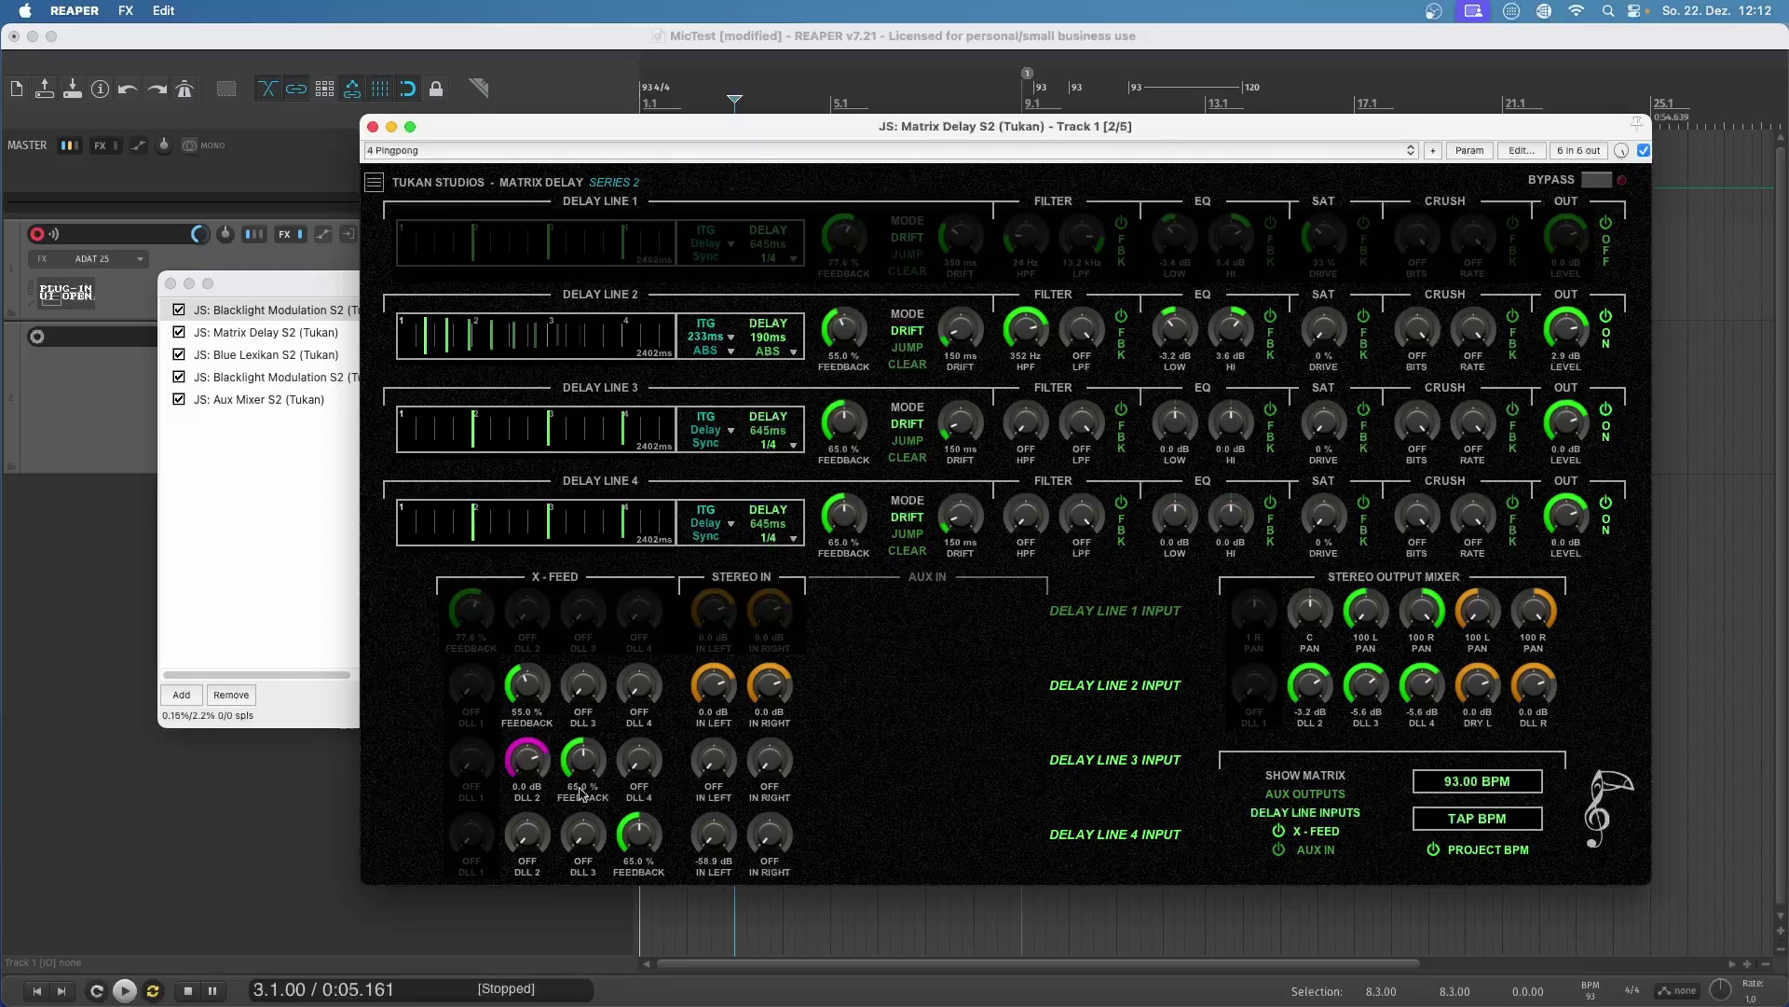
drag(587, 836, 632, 634)
click(775, 538)
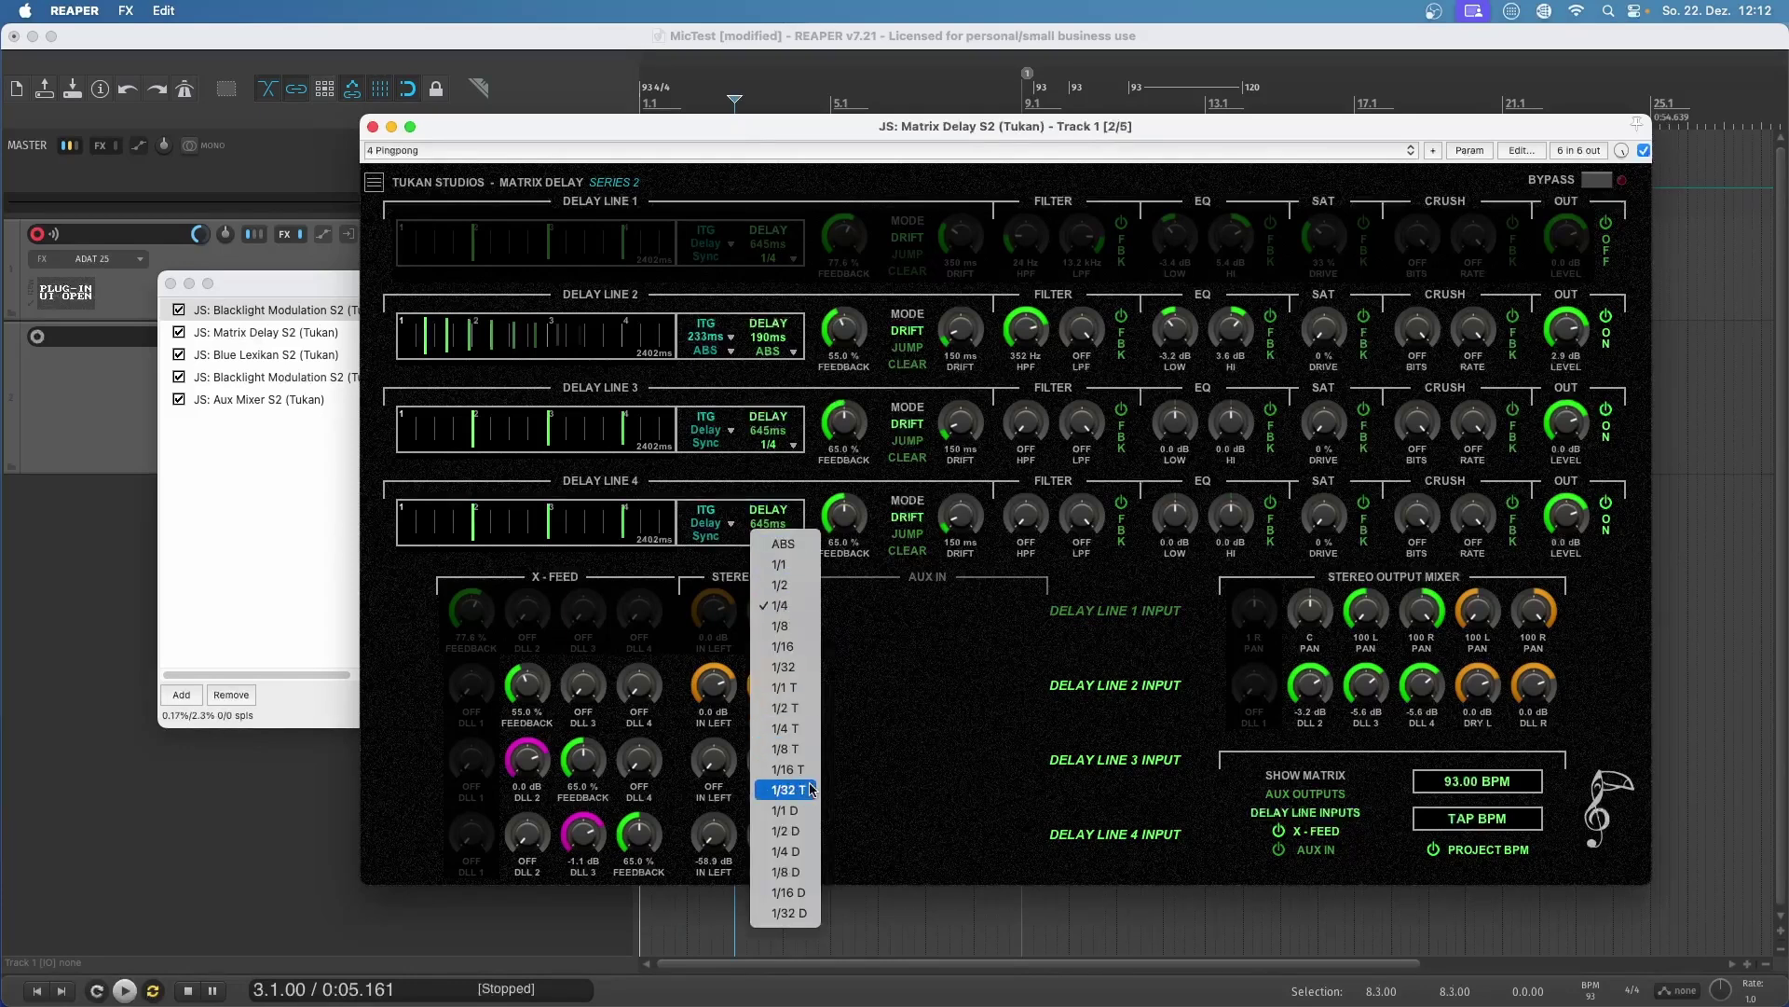
click(810, 725)
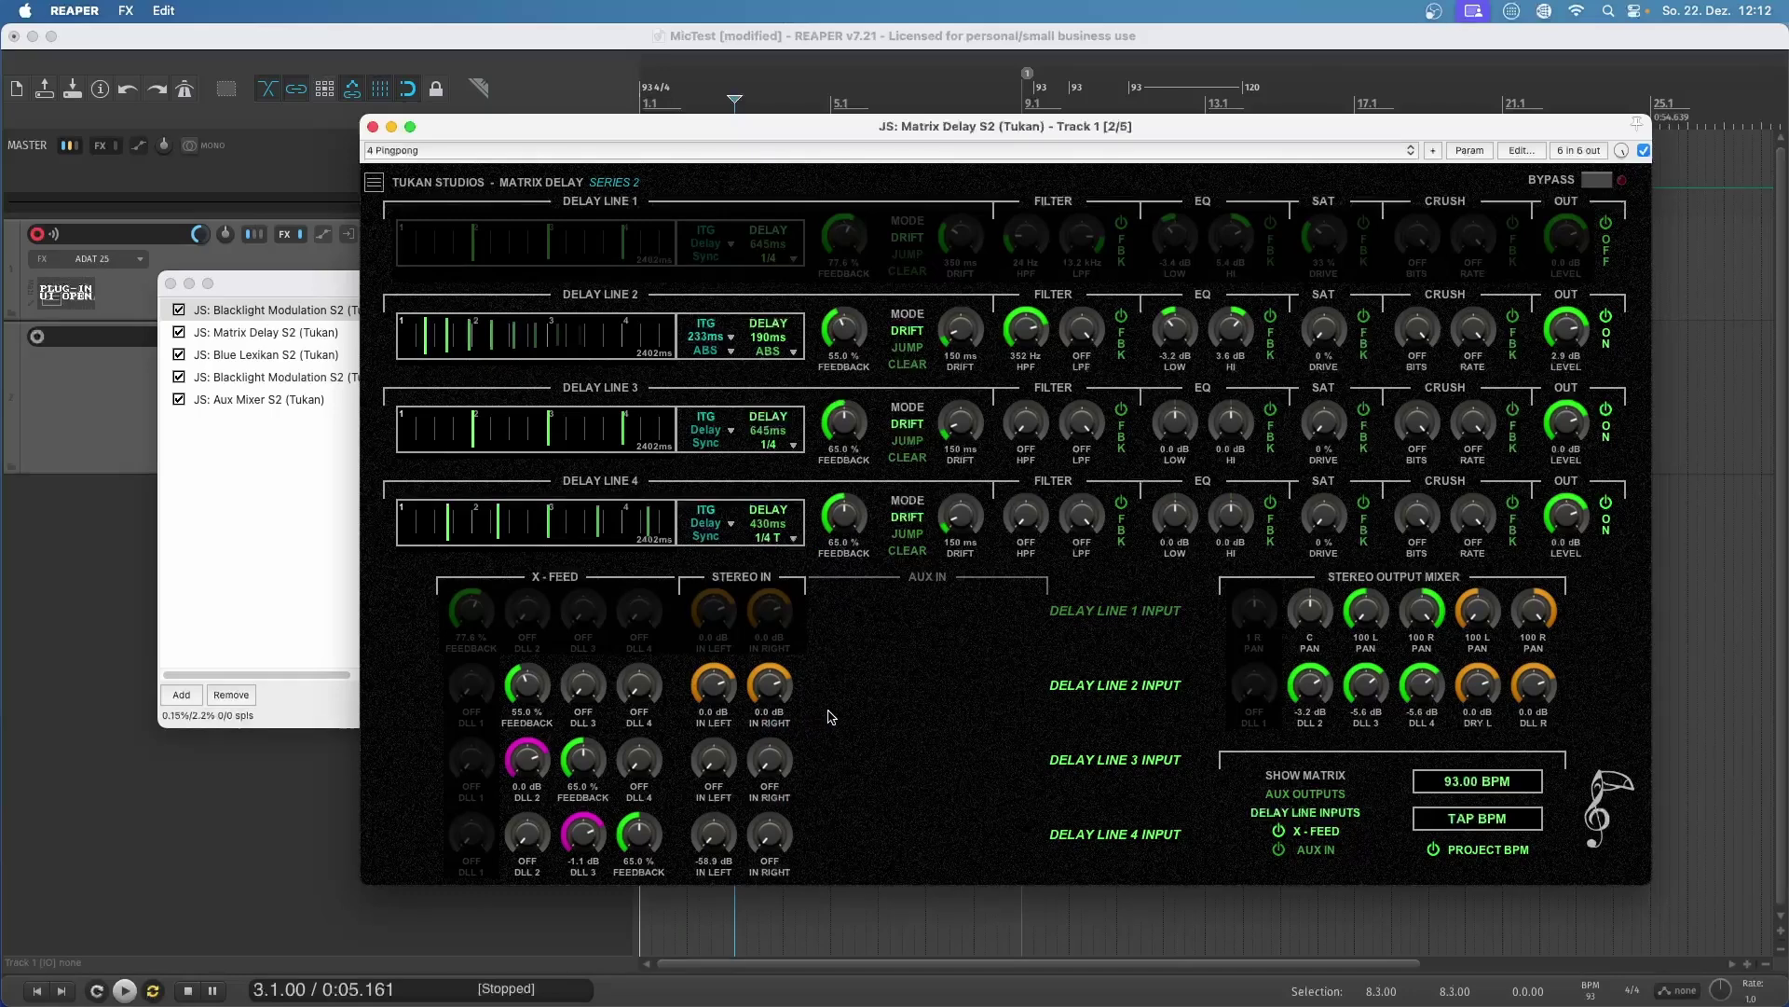
Turn off delay lines 2 and 3 in the stereo output mixer and pan delay line 4 to 1 R
double_click(1309, 688)
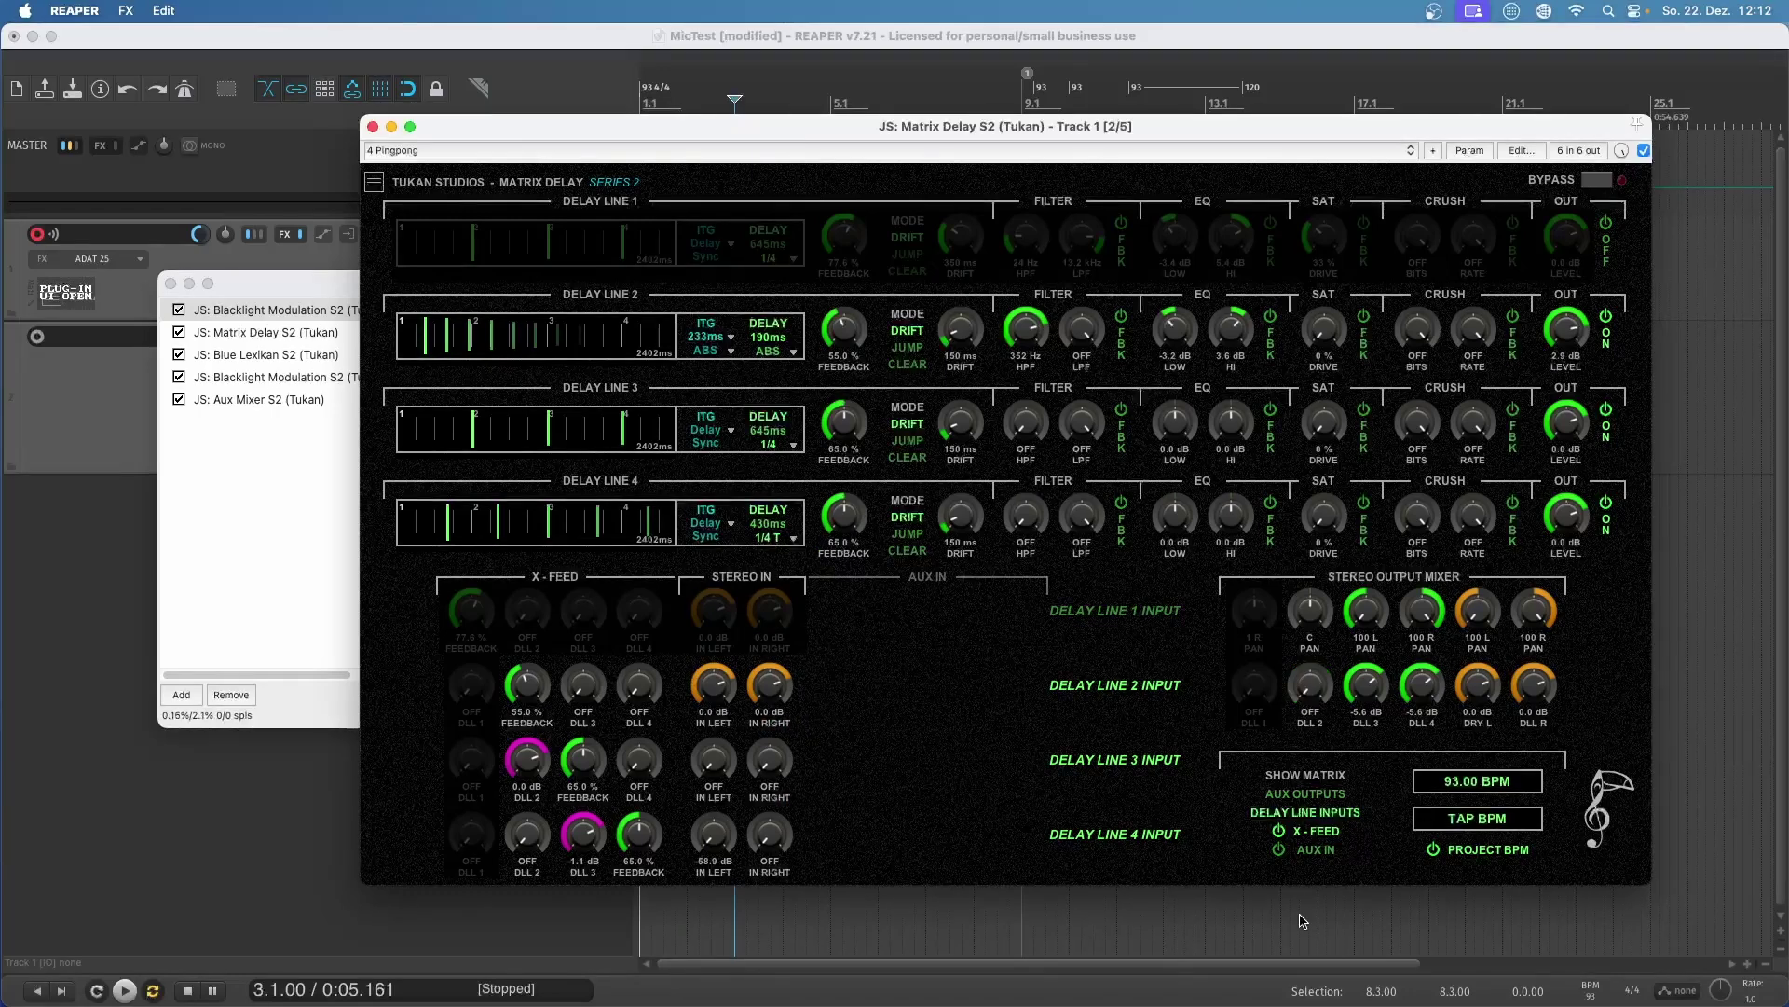
double_click(1367, 688)
drag(1418, 614, 1420, 746)
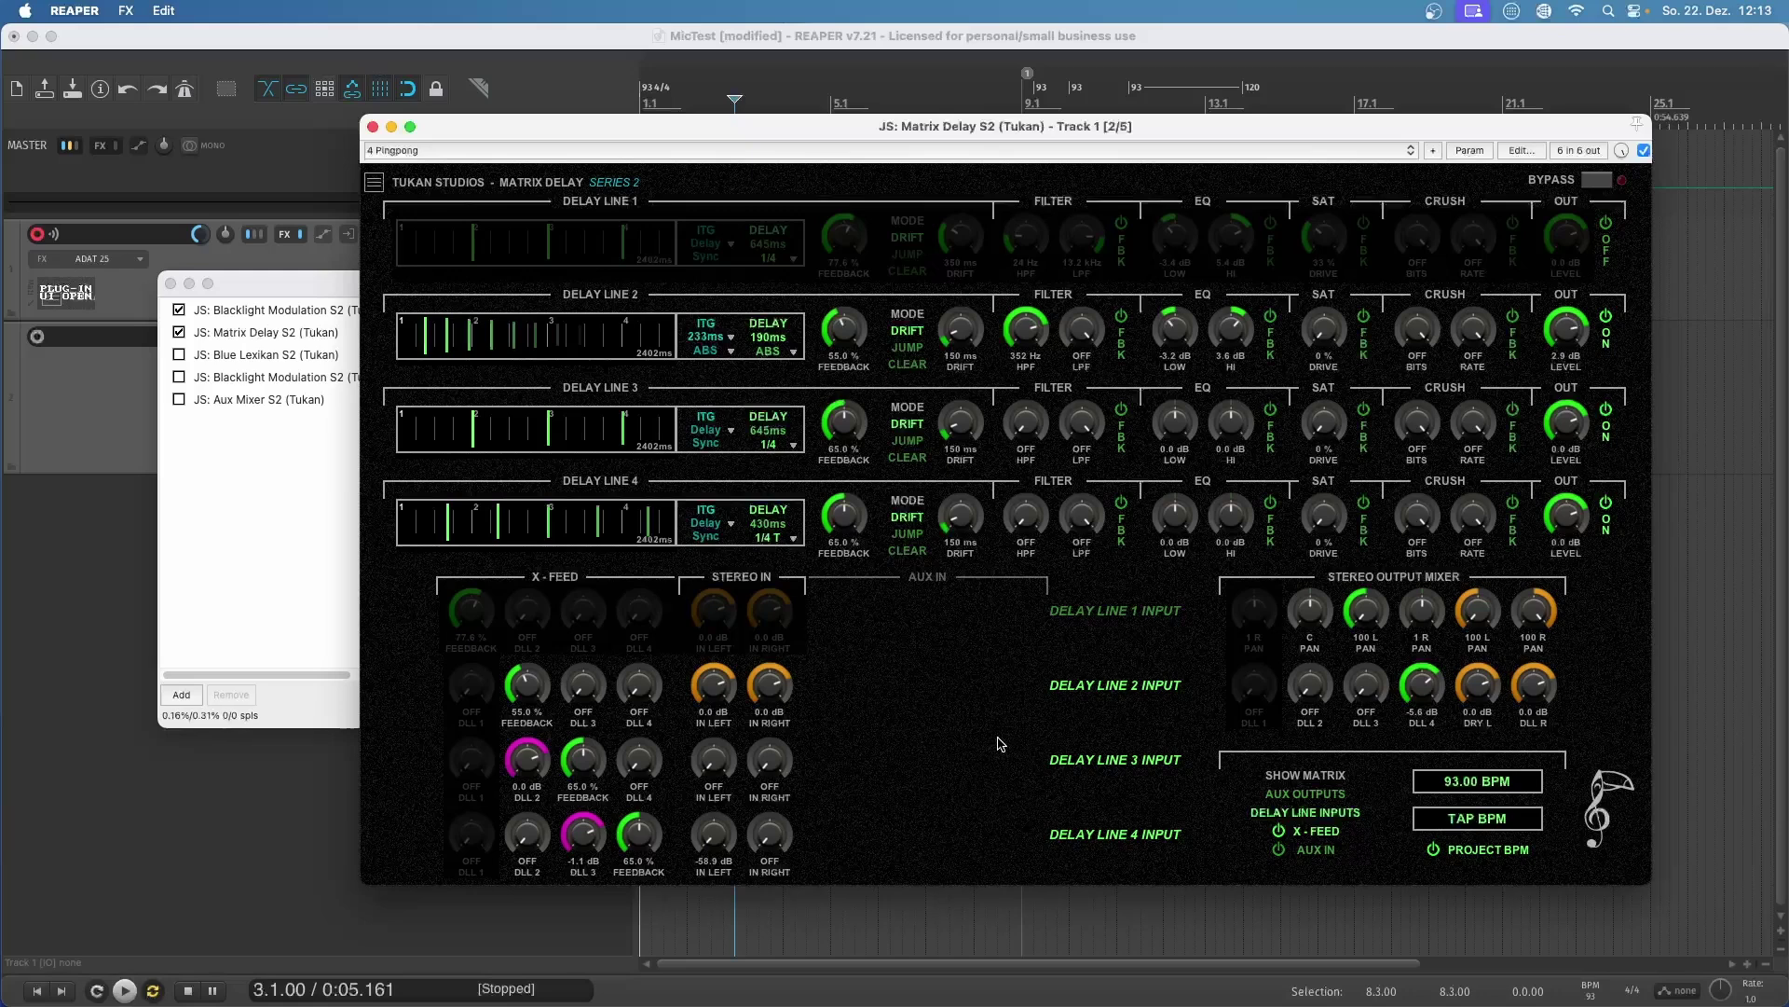
Show the aux inputs in the matrix and turn off the cross-feeds from delay line 2 into 3 and from 3 into 4
click(1304, 851)
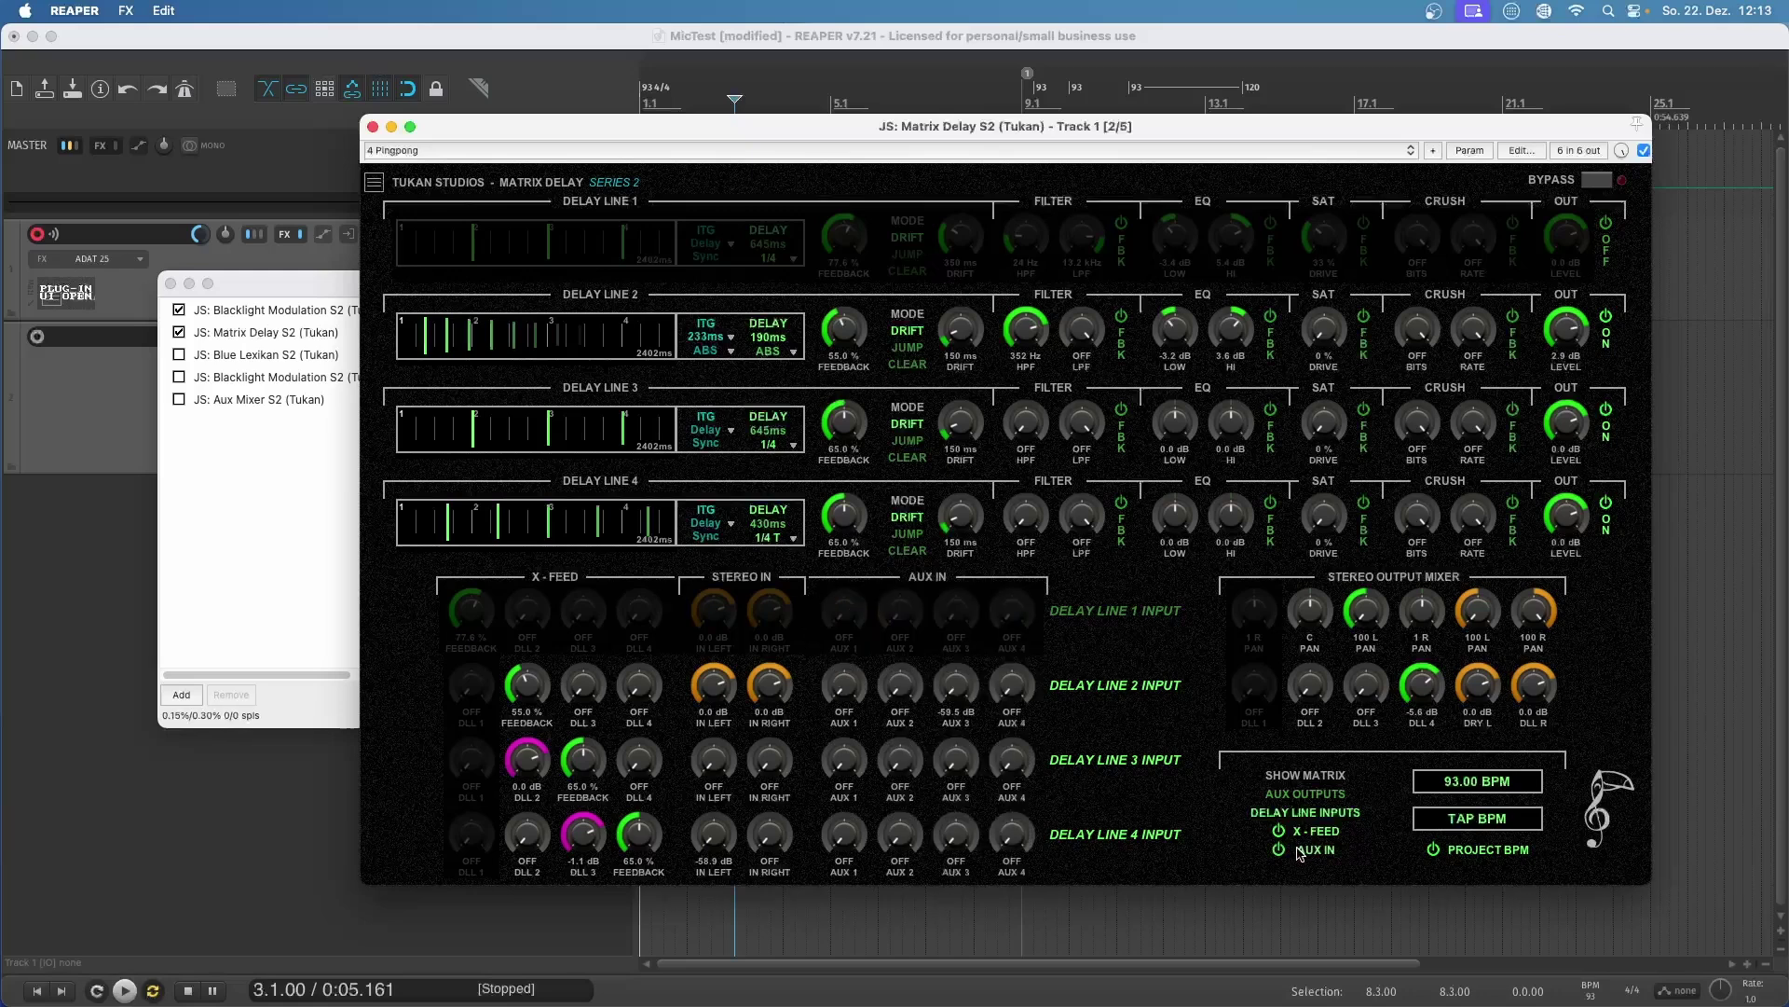
double_click(528, 760)
double_click(584, 834)
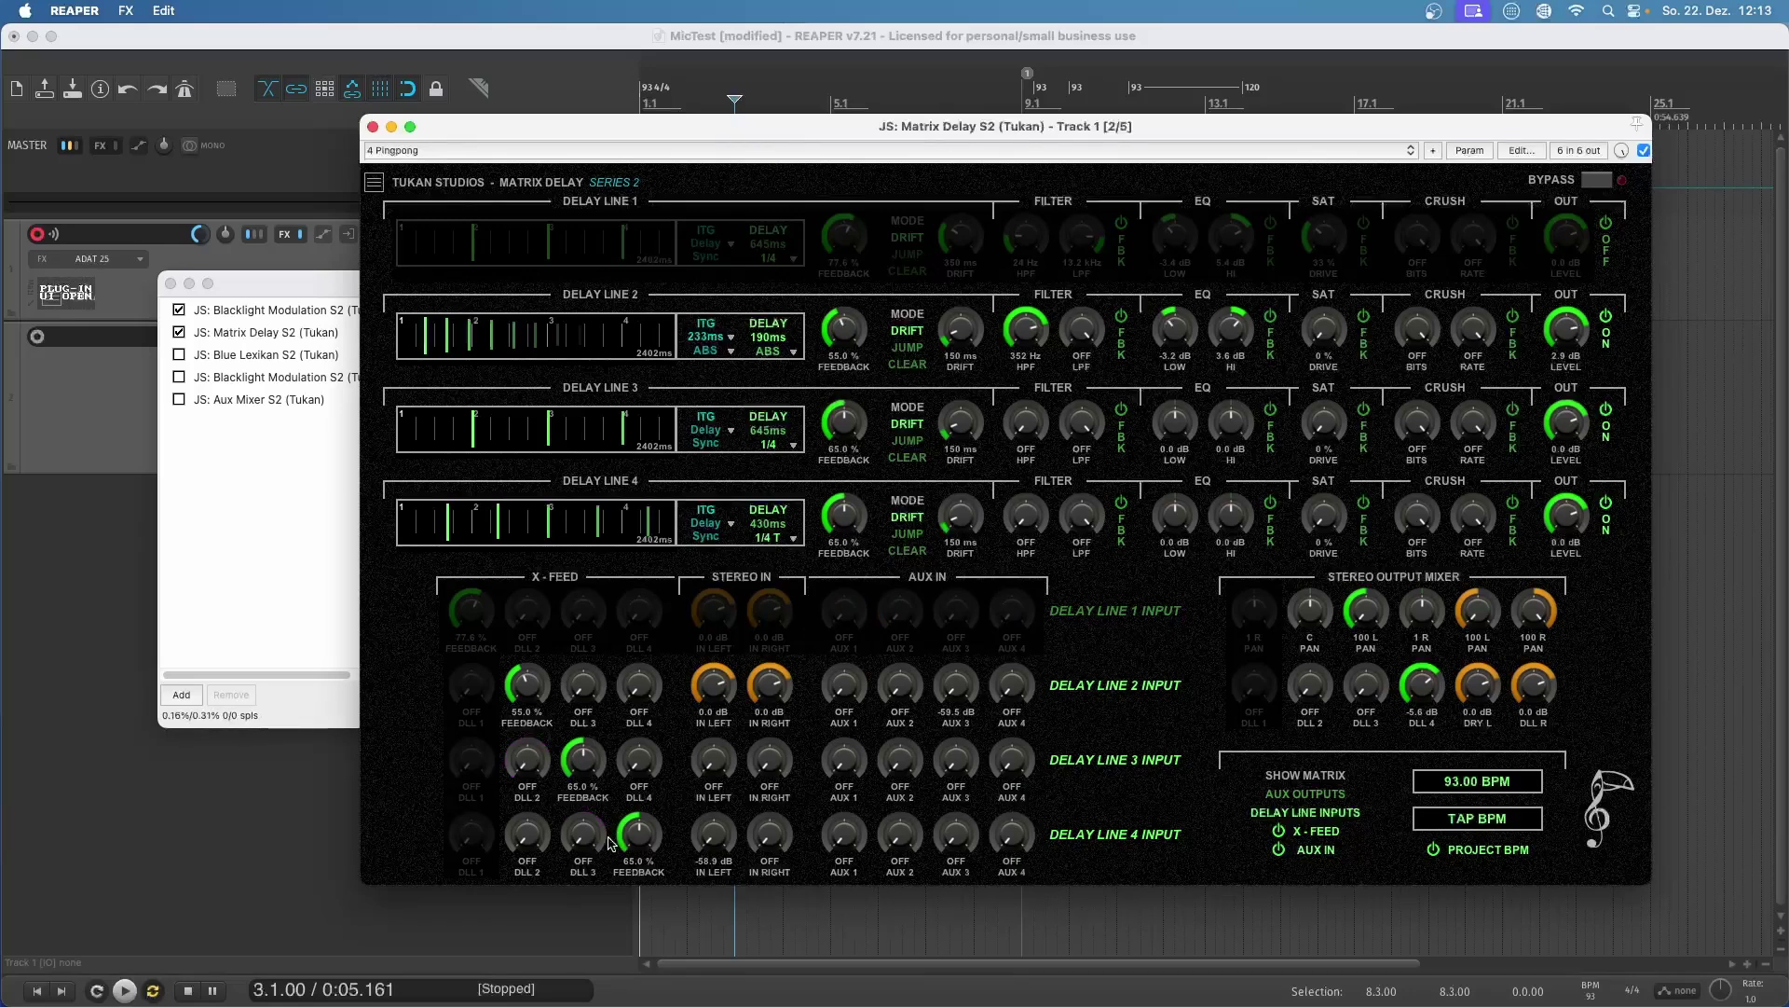
Set delay line 3's left input and delay line 4's right input to 0.0 dB, and turn off both of delay line 2's stereo inputs
double_click(718, 767)
double_click(775, 835)
double_click(716, 687)
double_click(775, 688)
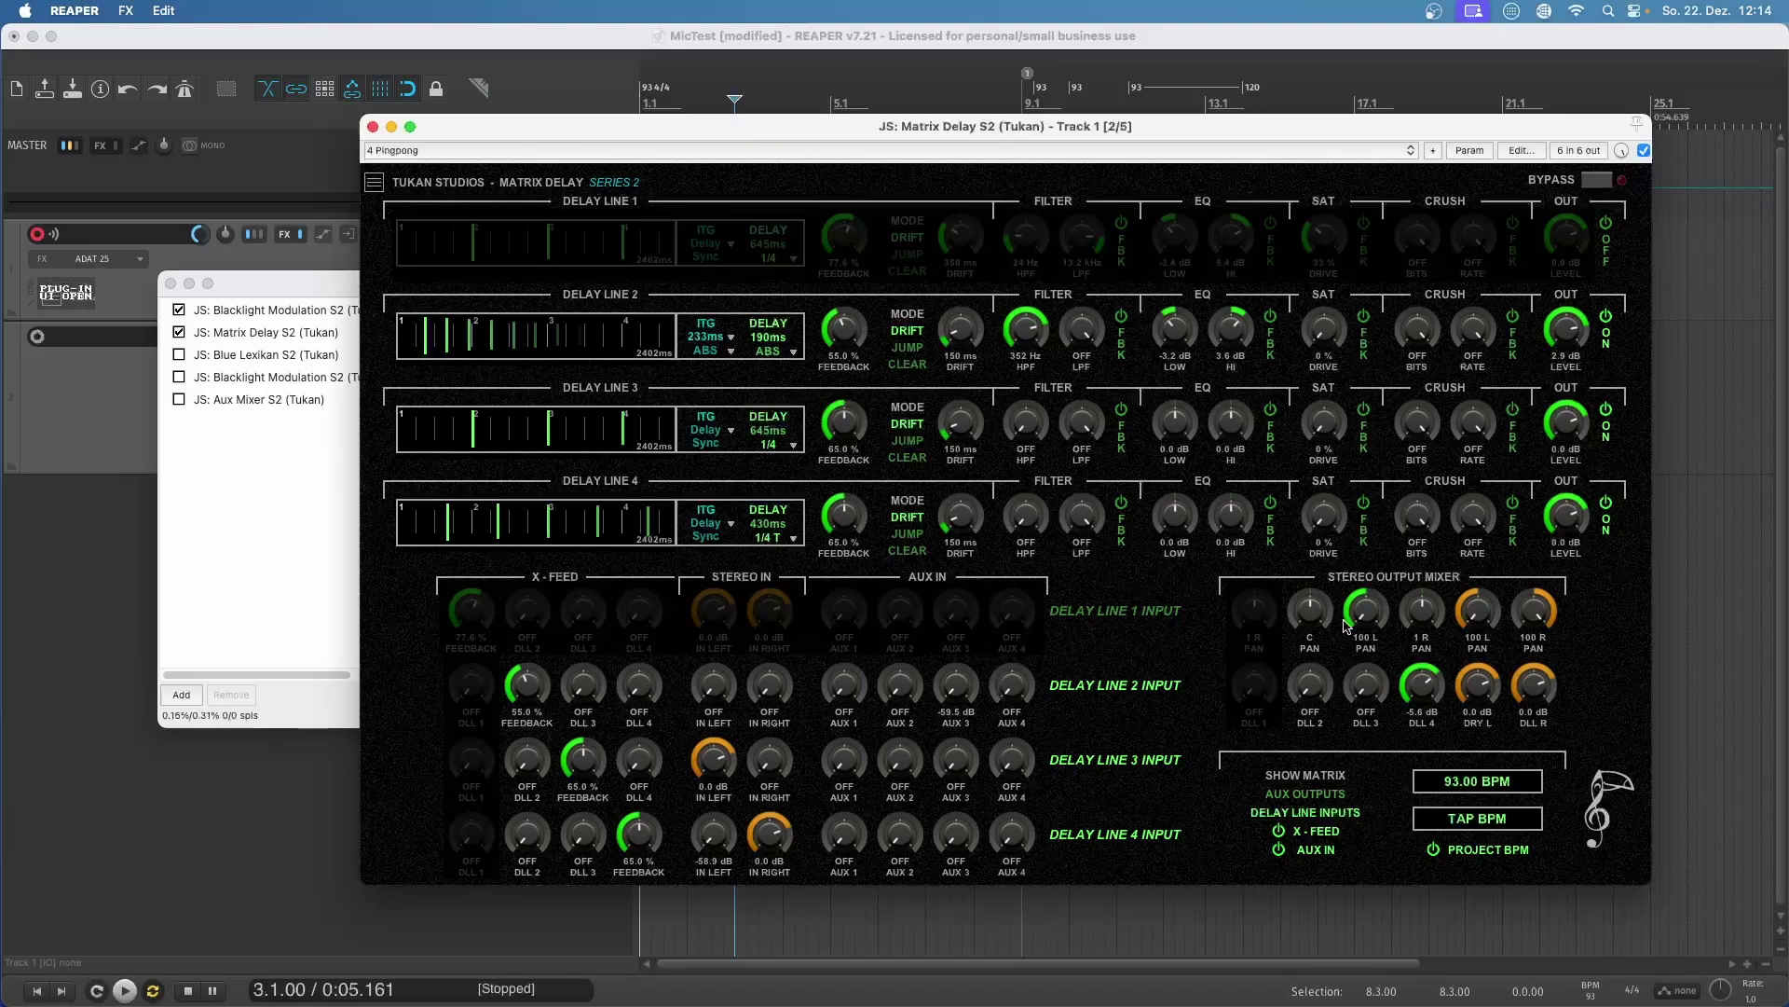
Pan delay line 3 to 2 L in the stereo output mixer and set its level to -2.9 dB
drag(1357, 615, 1383, 522)
drag(1366, 686, 1386, 503)
Set delay lines 3 and 4 to high-pass at 366 Hz and 411 Hz, with high EQ at -4.9 dB and -4.6 dB in the feedback path
drag(1044, 444, 1047, 423)
drag(1228, 422, 1240, 570)
click(1272, 504)
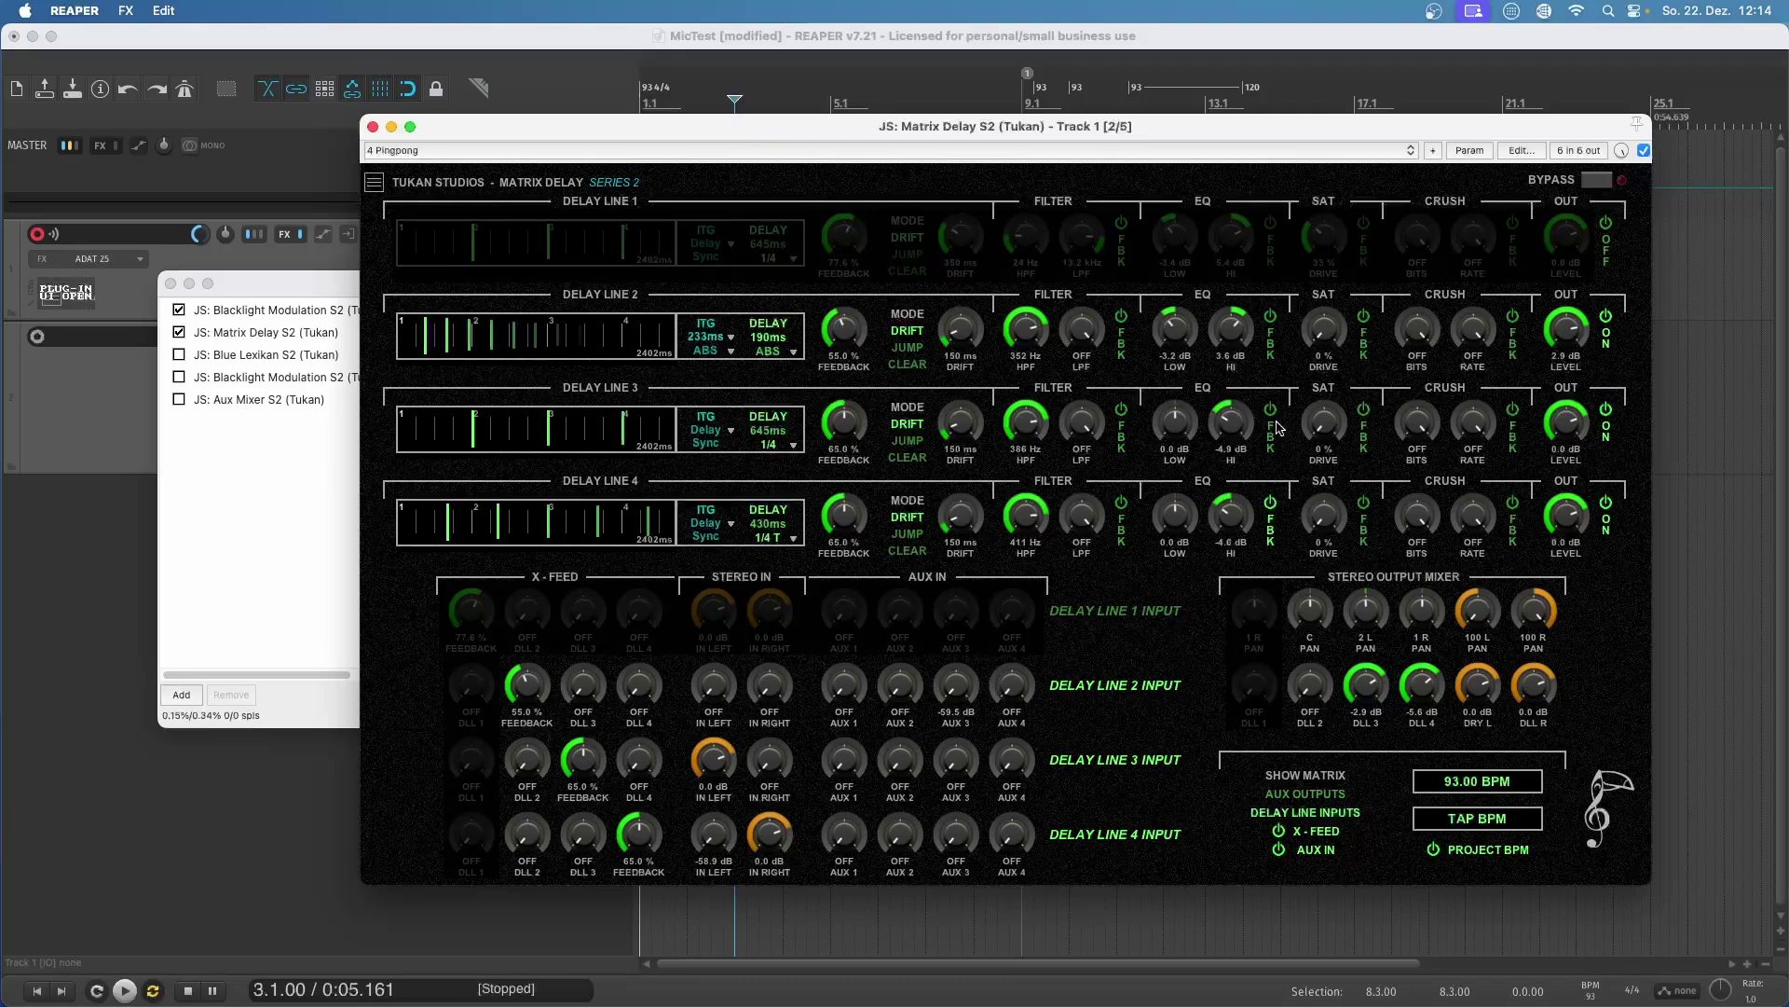
click(1272, 410)
Reroute the first Blacklight Modulation's output pins, removing track channels 1 and 2 and sending the left output to track channel 4
click(326, 311)
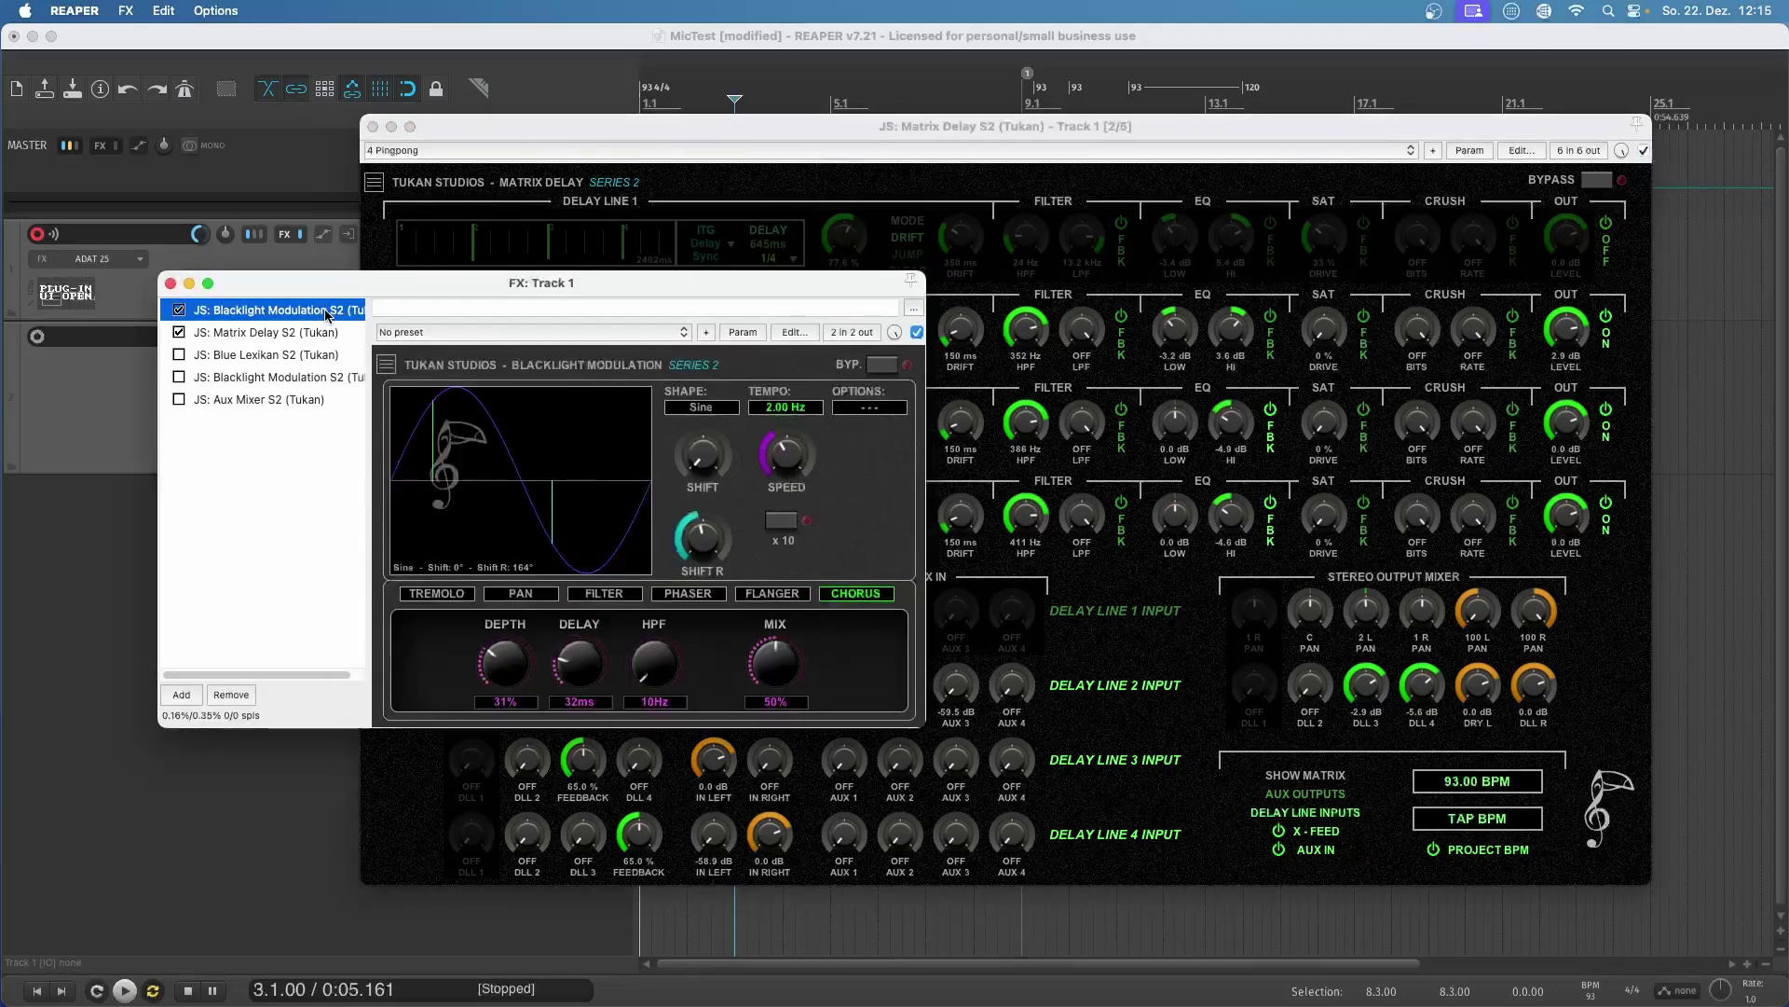
click(851, 333)
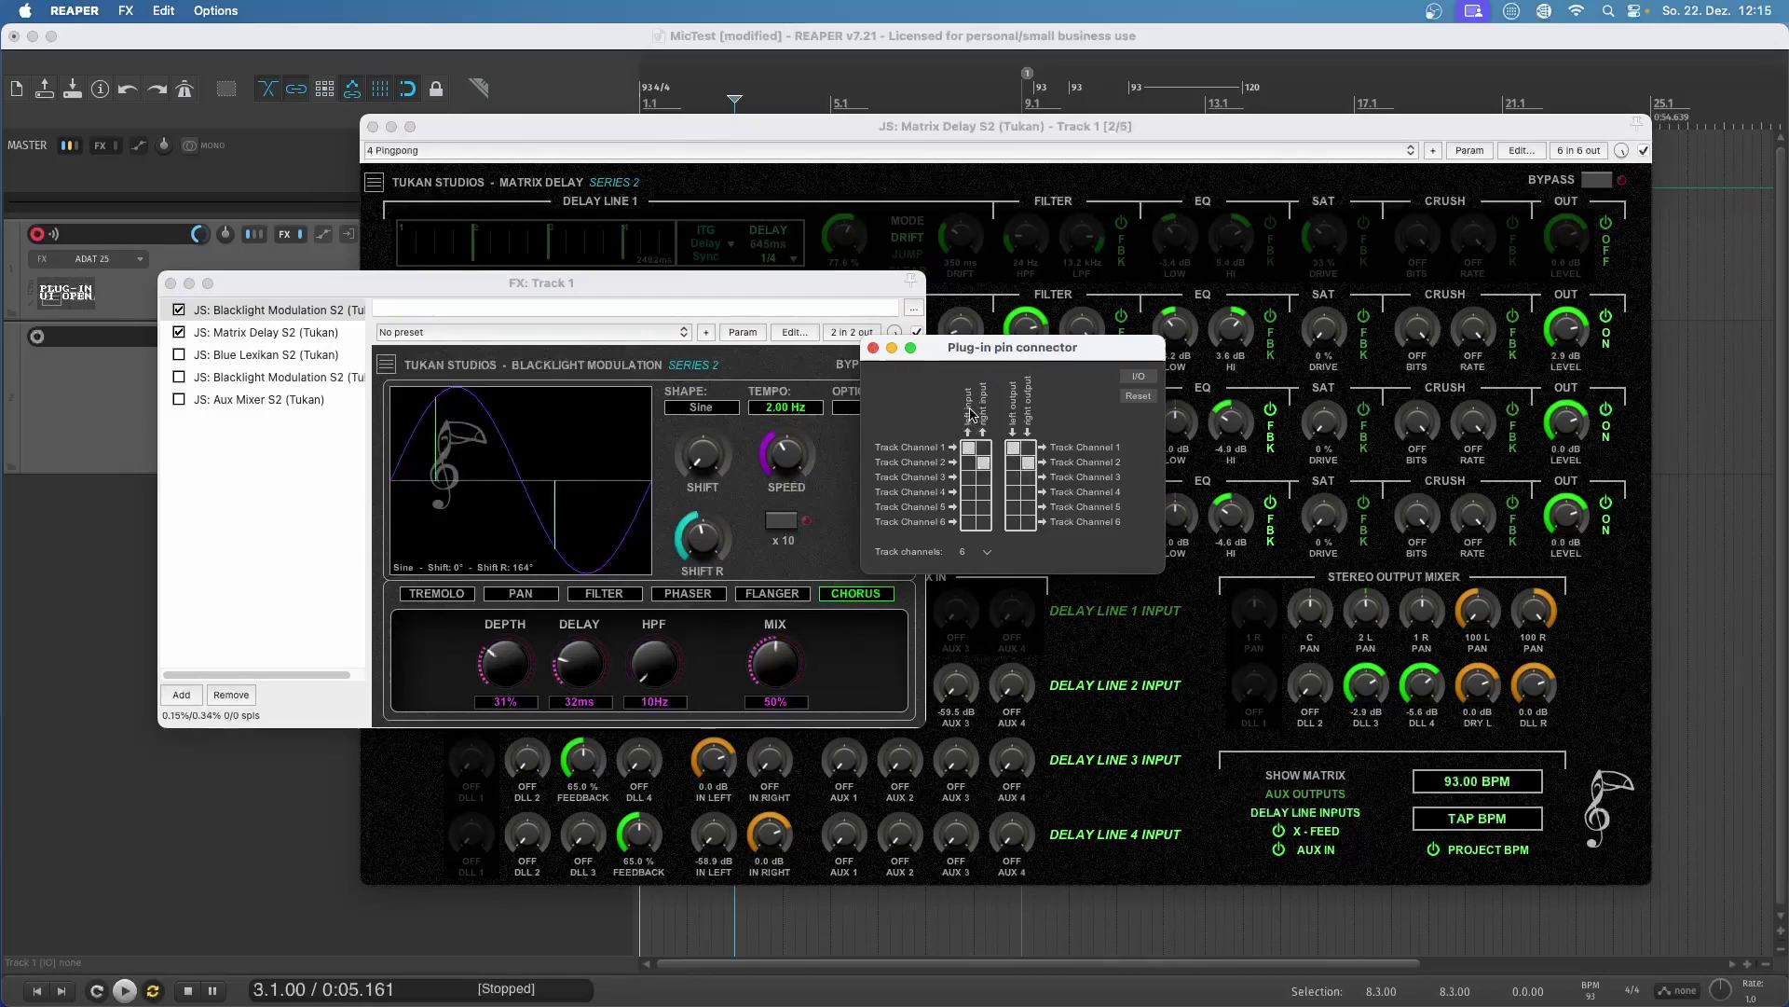
click(1014, 448)
click(1028, 462)
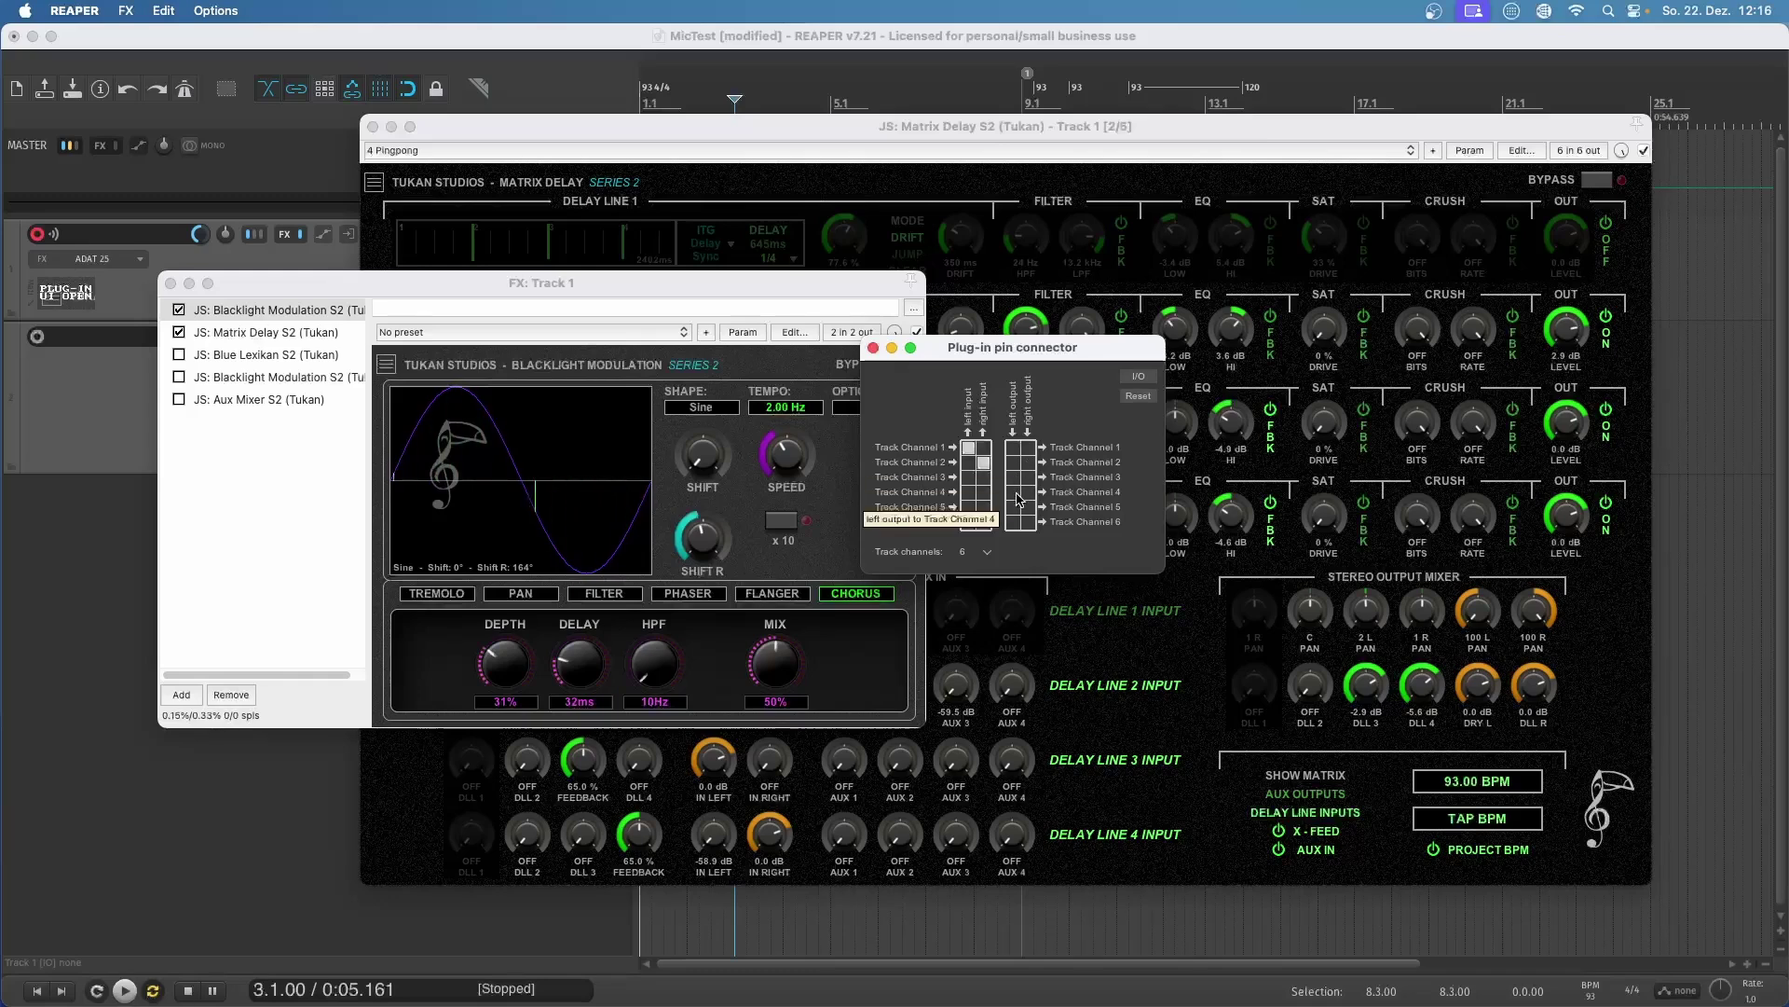
click(1015, 494)
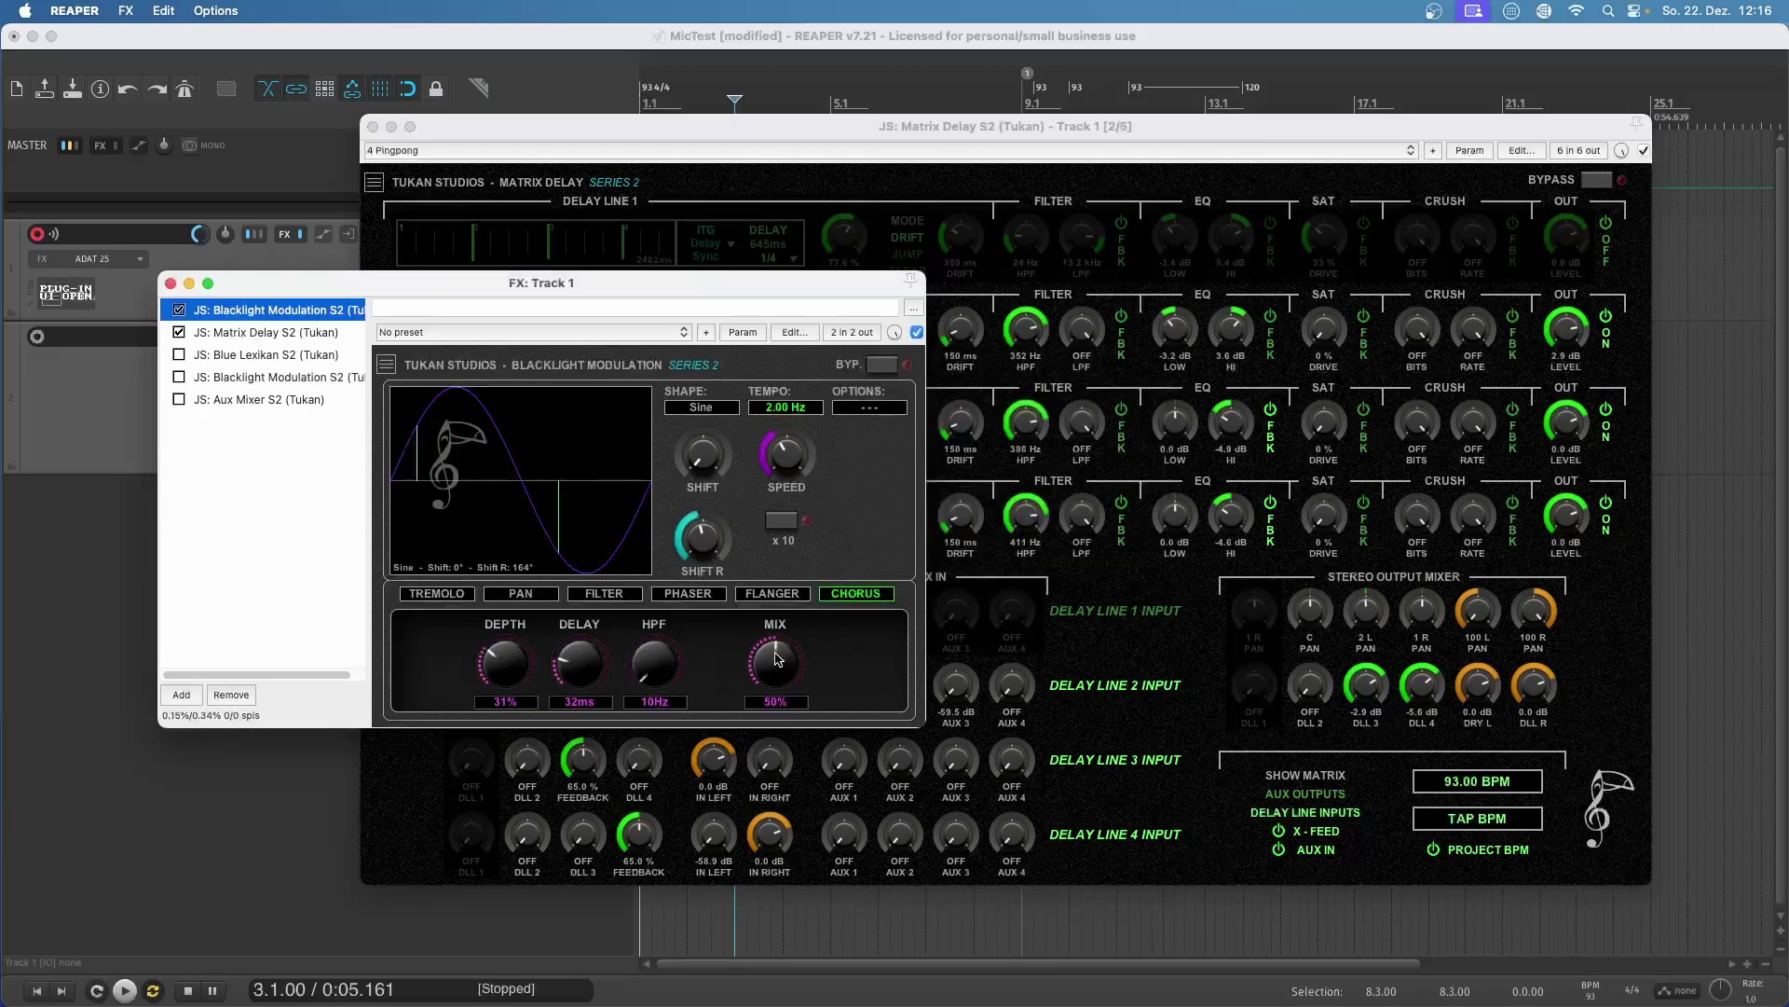
click(873, 347)
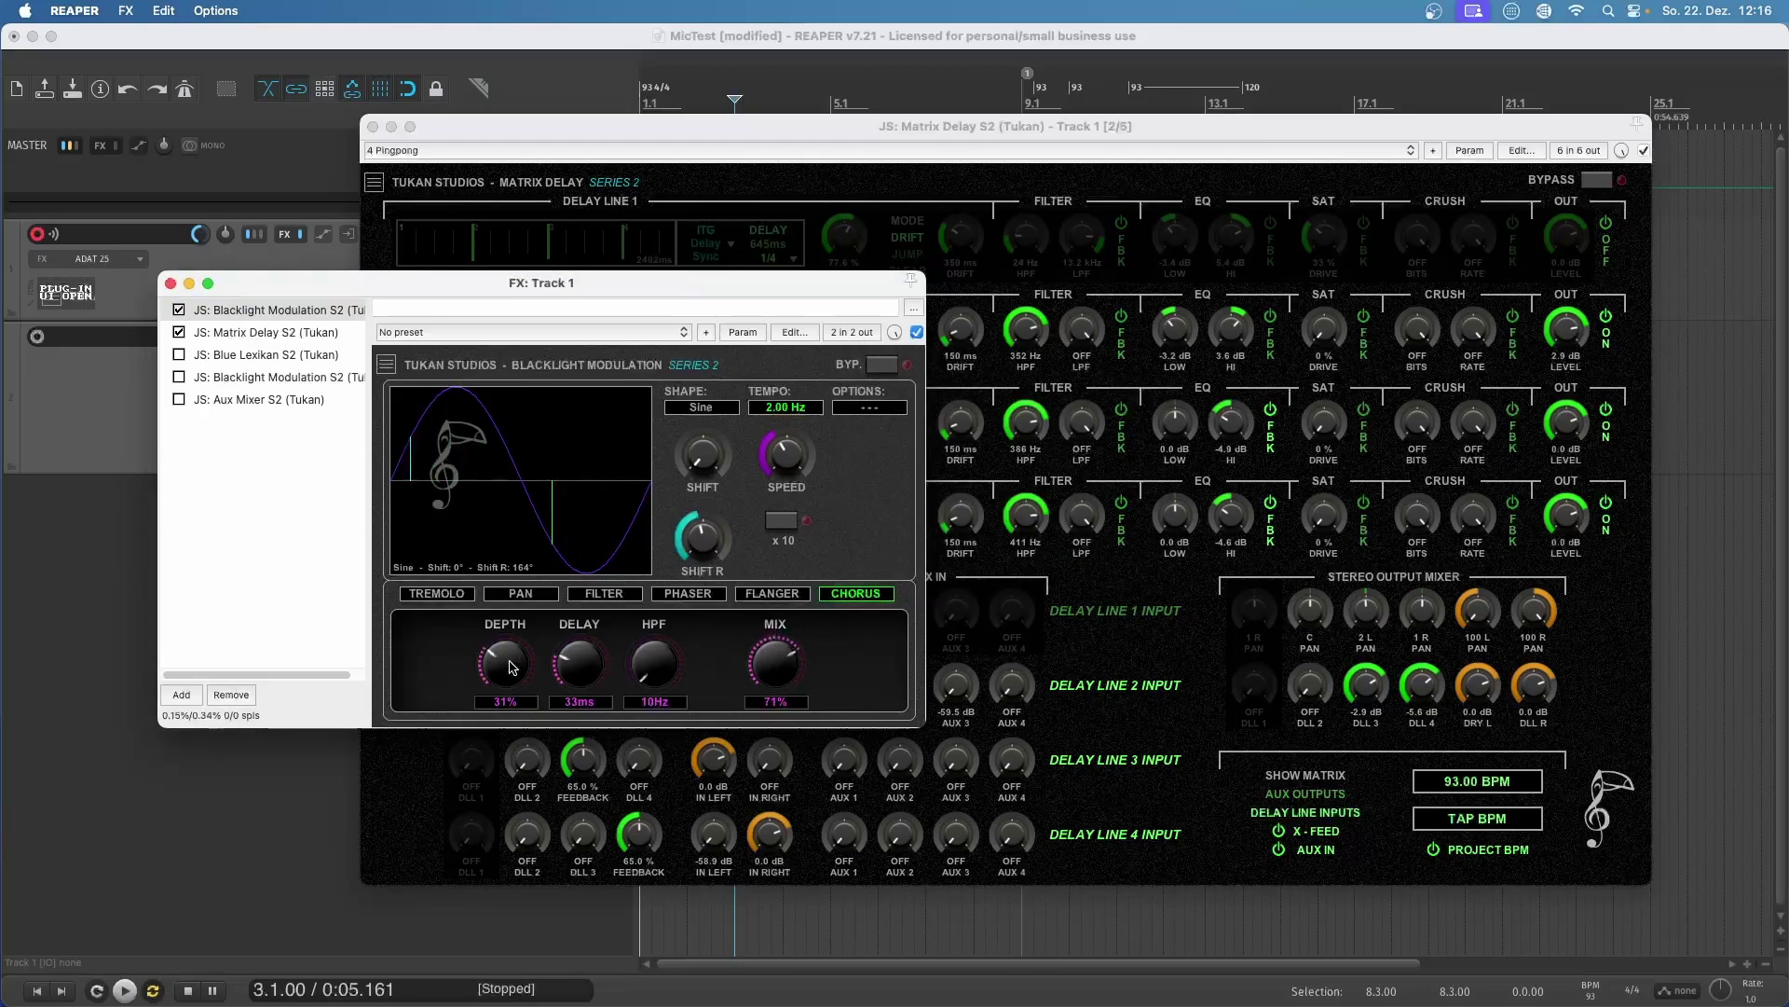
Set the chorus to 71% mix, 51% depth and 3.37 Hz speed, and switch the modulation to a phaser with 582 Hz frequency, 74% depth and 75% feedback
drag(760, 468, 807, 397)
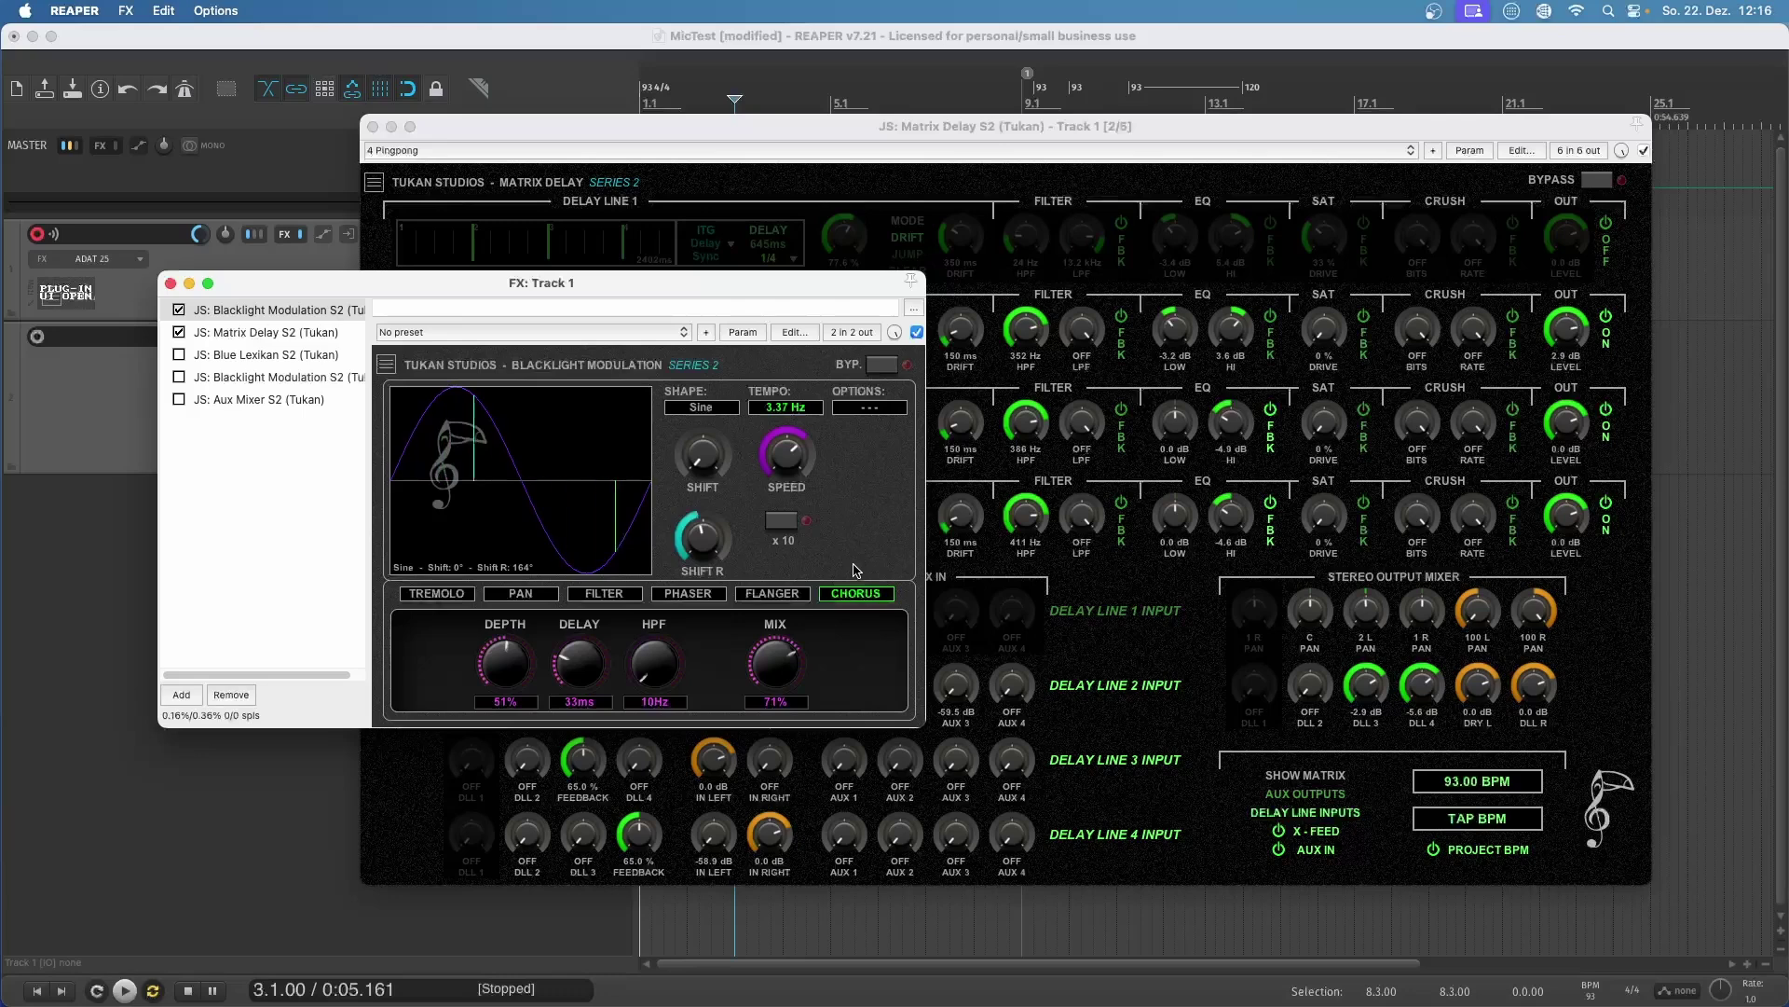
click(688, 594)
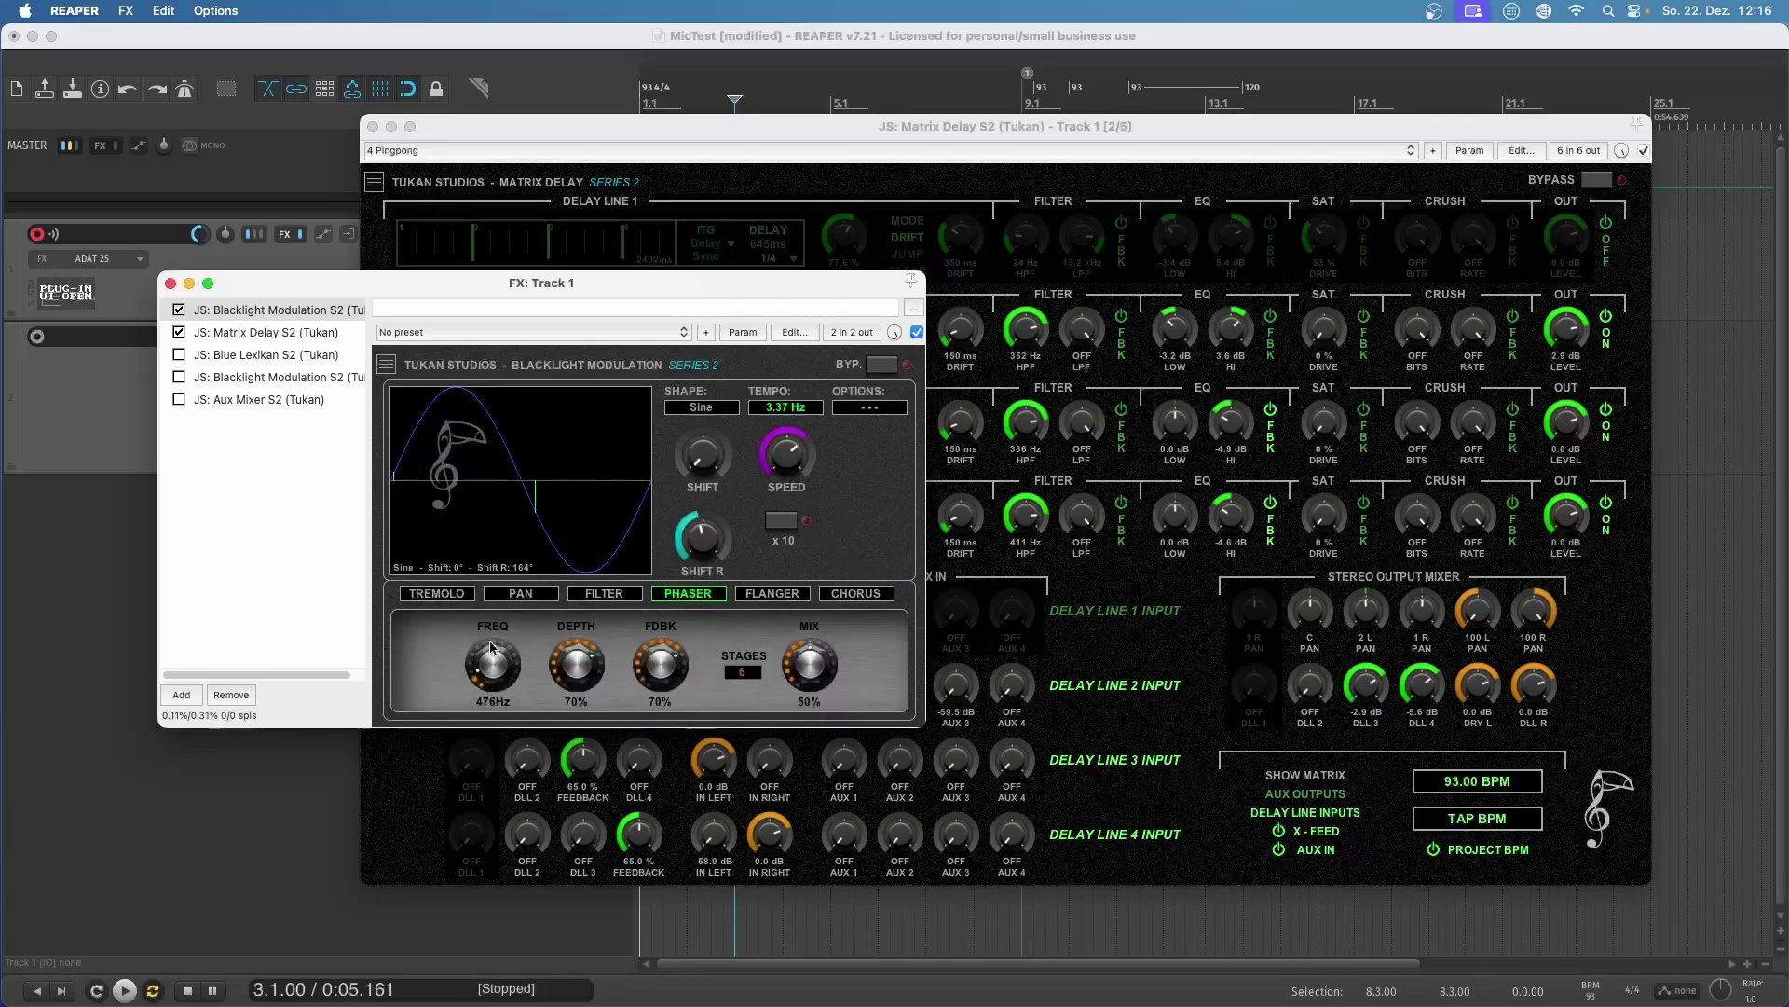
Check the phaser's input and output pin routing and return to the Matrix Delay
click(852, 332)
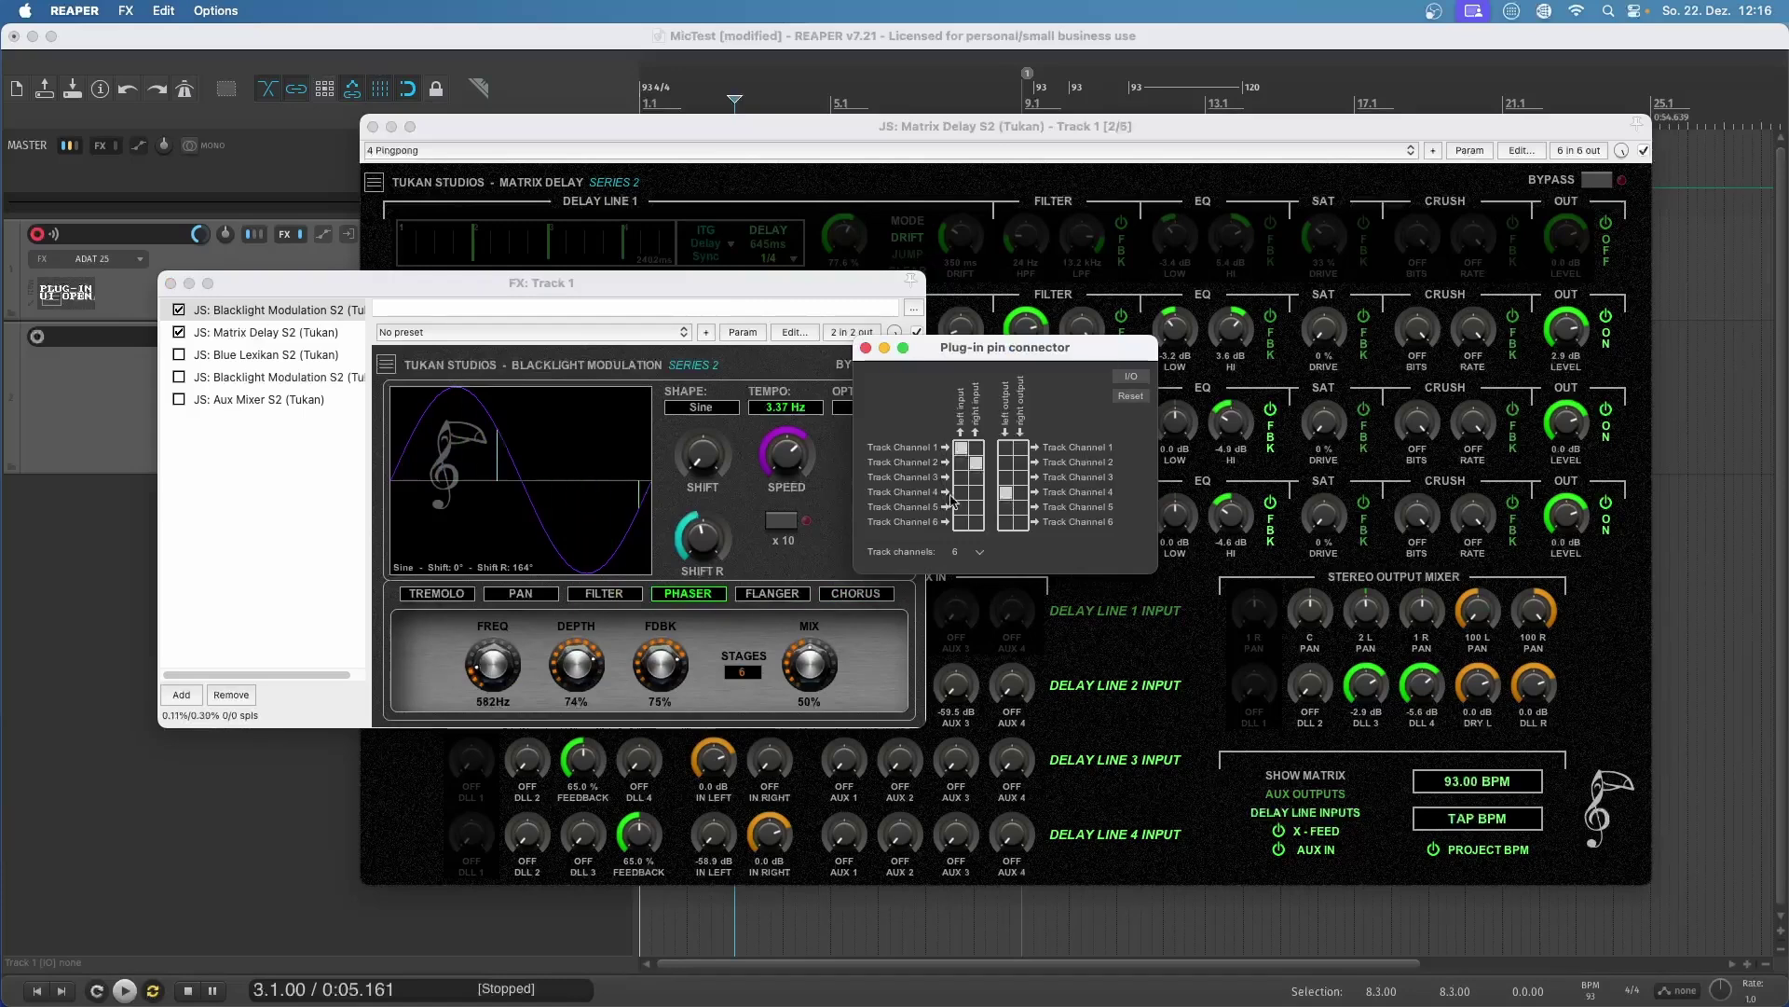
click(866, 348)
click(1135, 742)
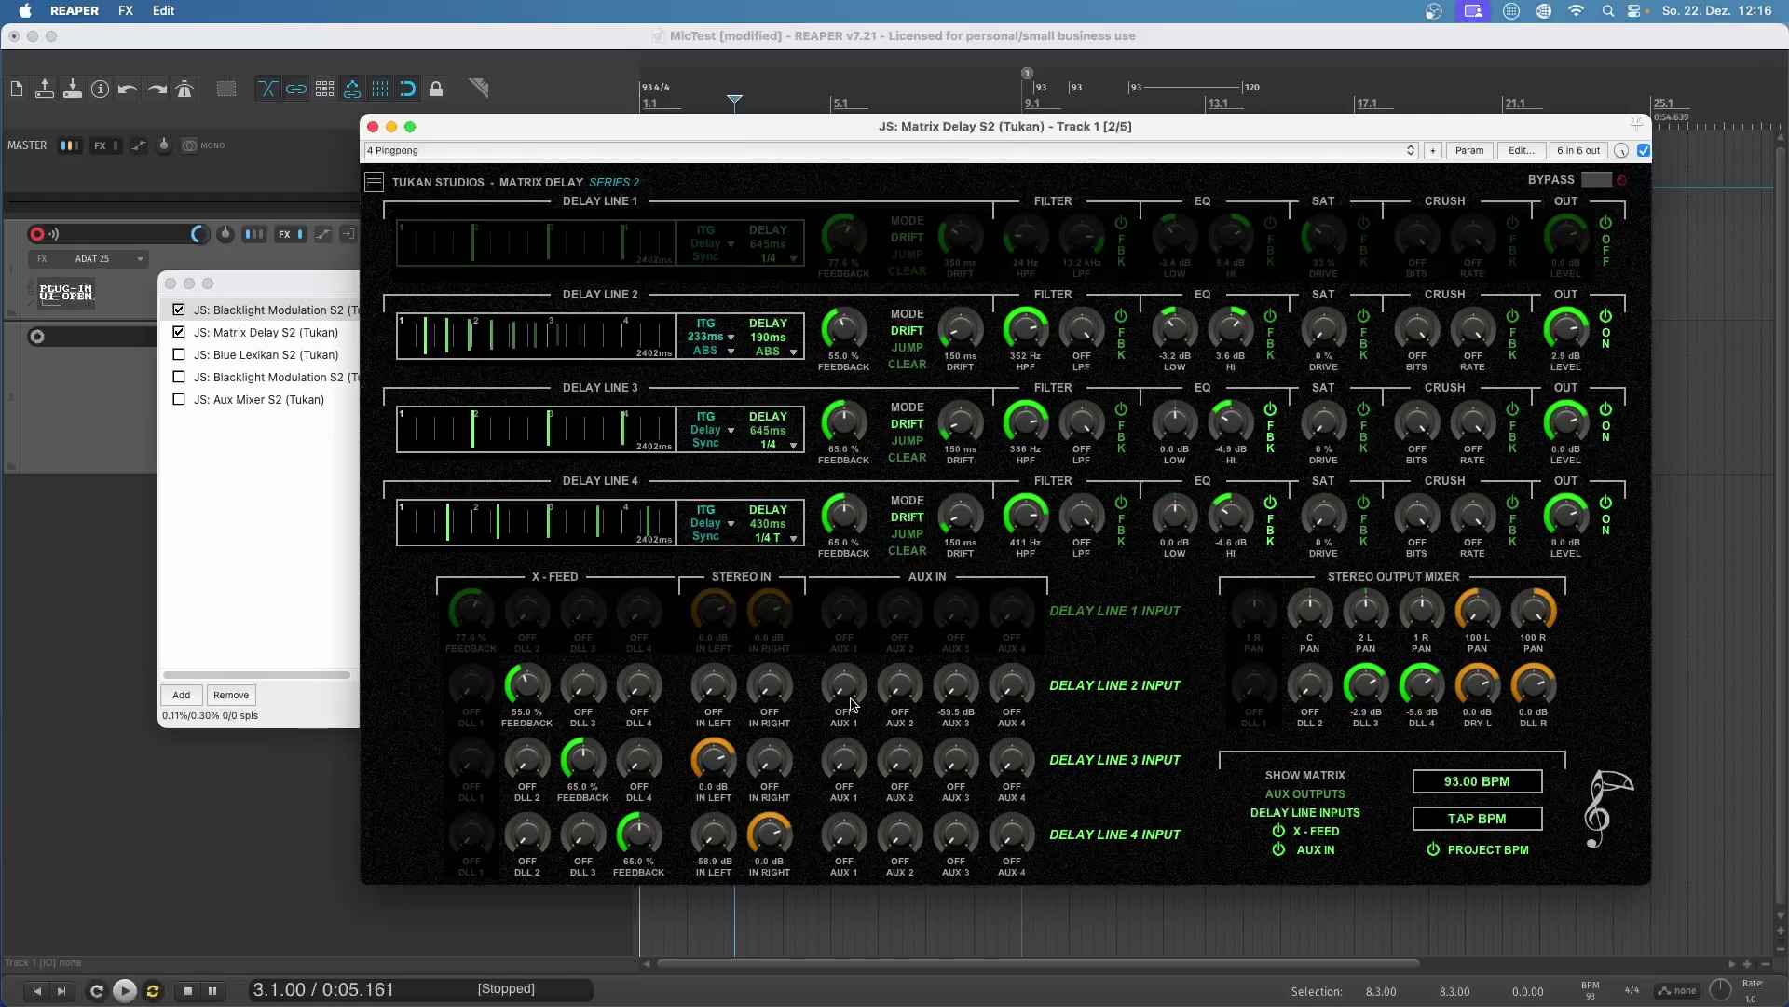
Feed aux 2 into delay line 2 at -0.3 dB, with its mixer output at -10.1 dB and its ITG at 617 ms
drag(897, 692, 919, 492)
drag(1310, 701, 1314, 497)
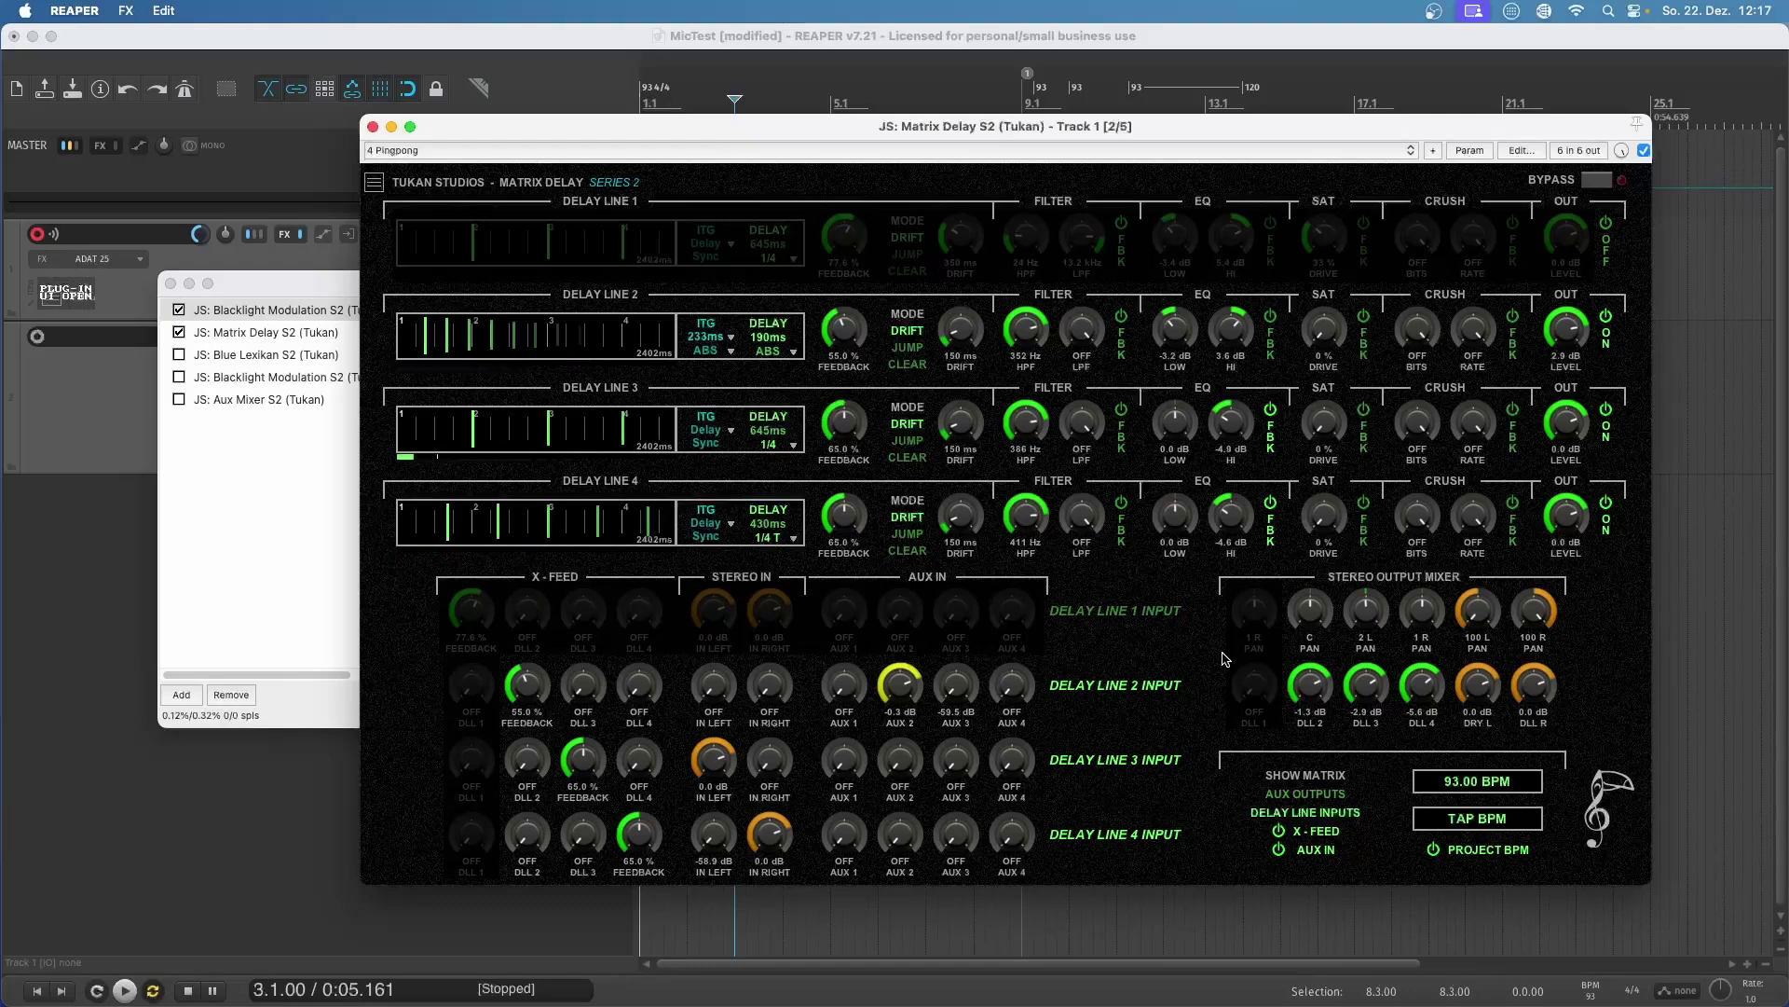
drag(1307, 683, 1307, 725)
drag(704, 343, 714, 323)
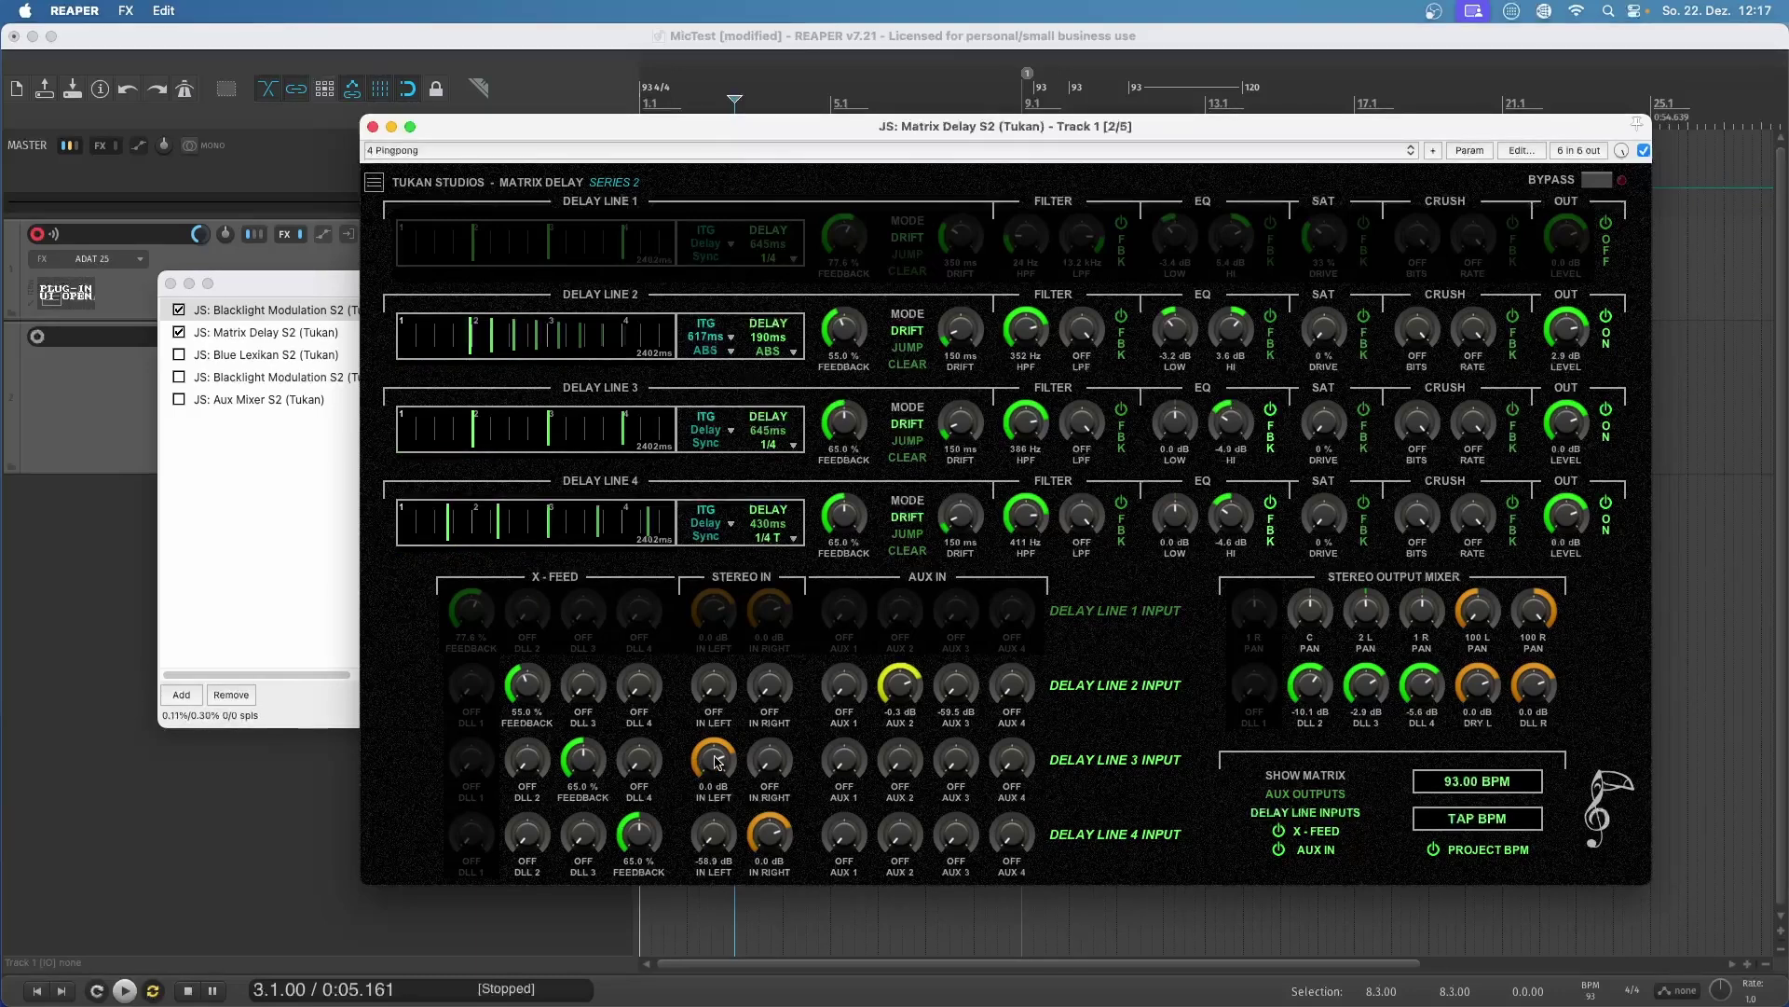
Turn off the stereo inputs of delay lines 3 and 4 and feed them from delay line 2 at -4.8 dB and -4.5 dB
drag(720, 765, 748, 922)
drag(770, 834, 772, 1005)
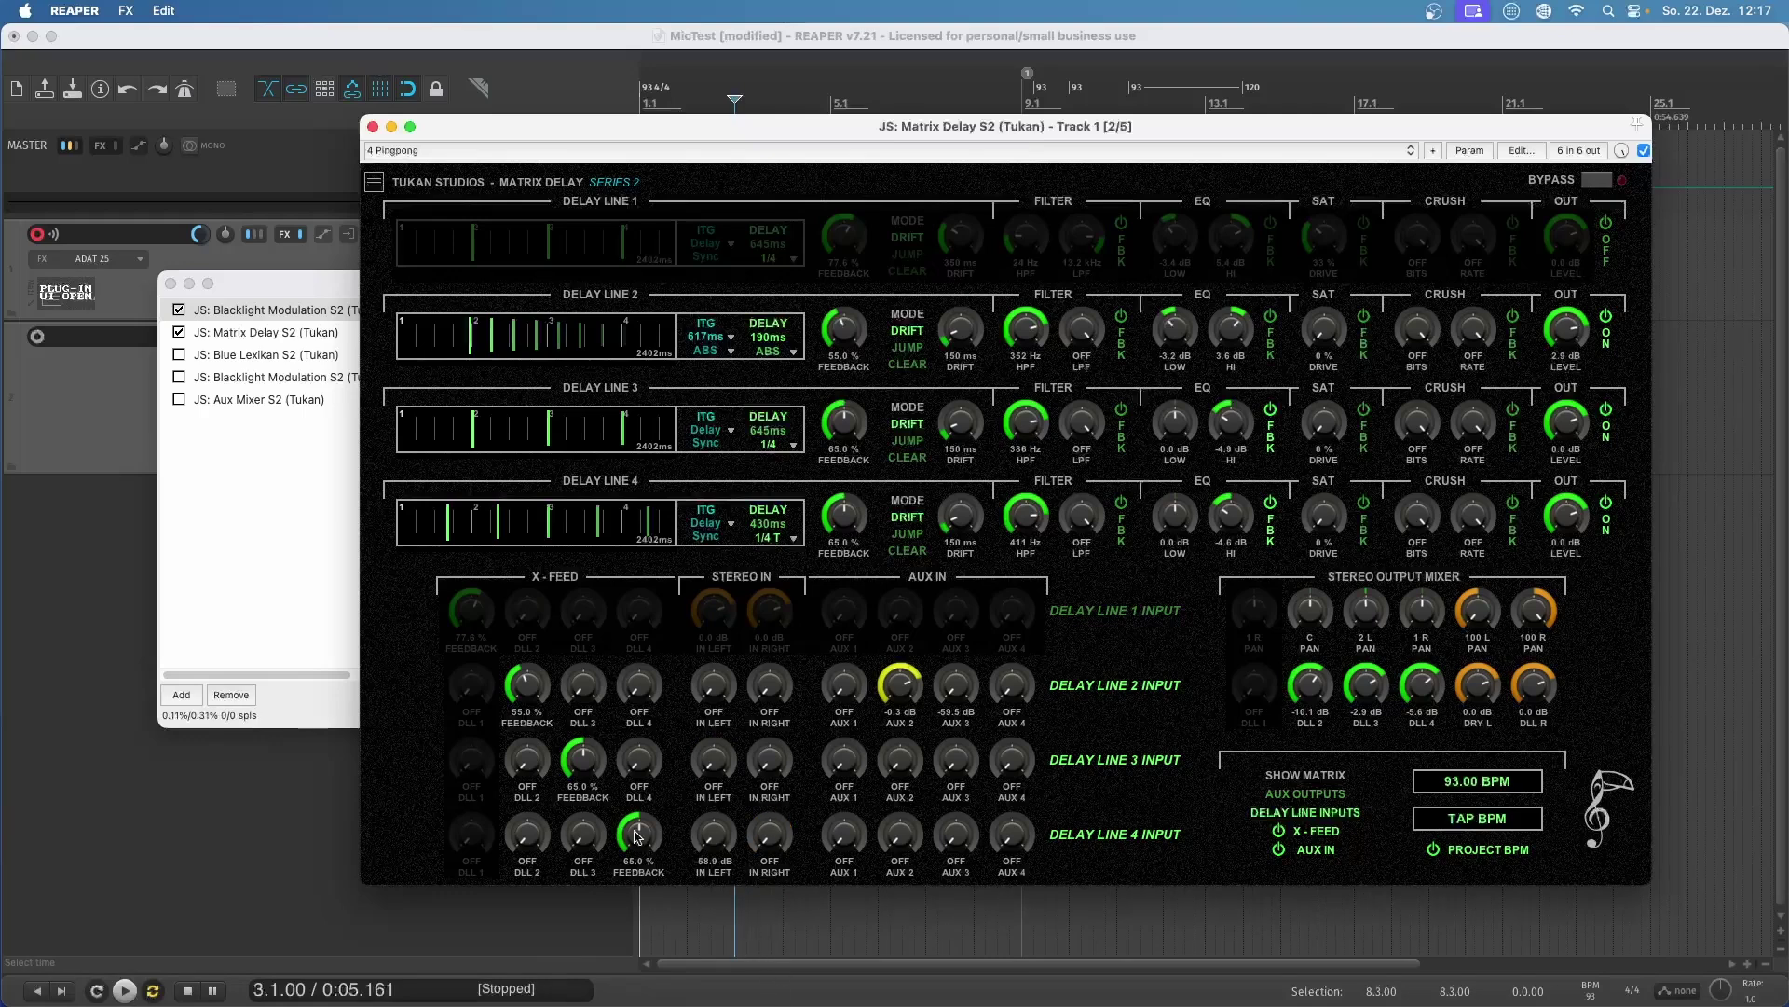
drag(533, 774, 533, 718)
drag(541, 826, 550, 731)
Turn off delay line 2 in the stereo output mixer and set its ITG to 0 ms
drag(1291, 670, 1294, 940)
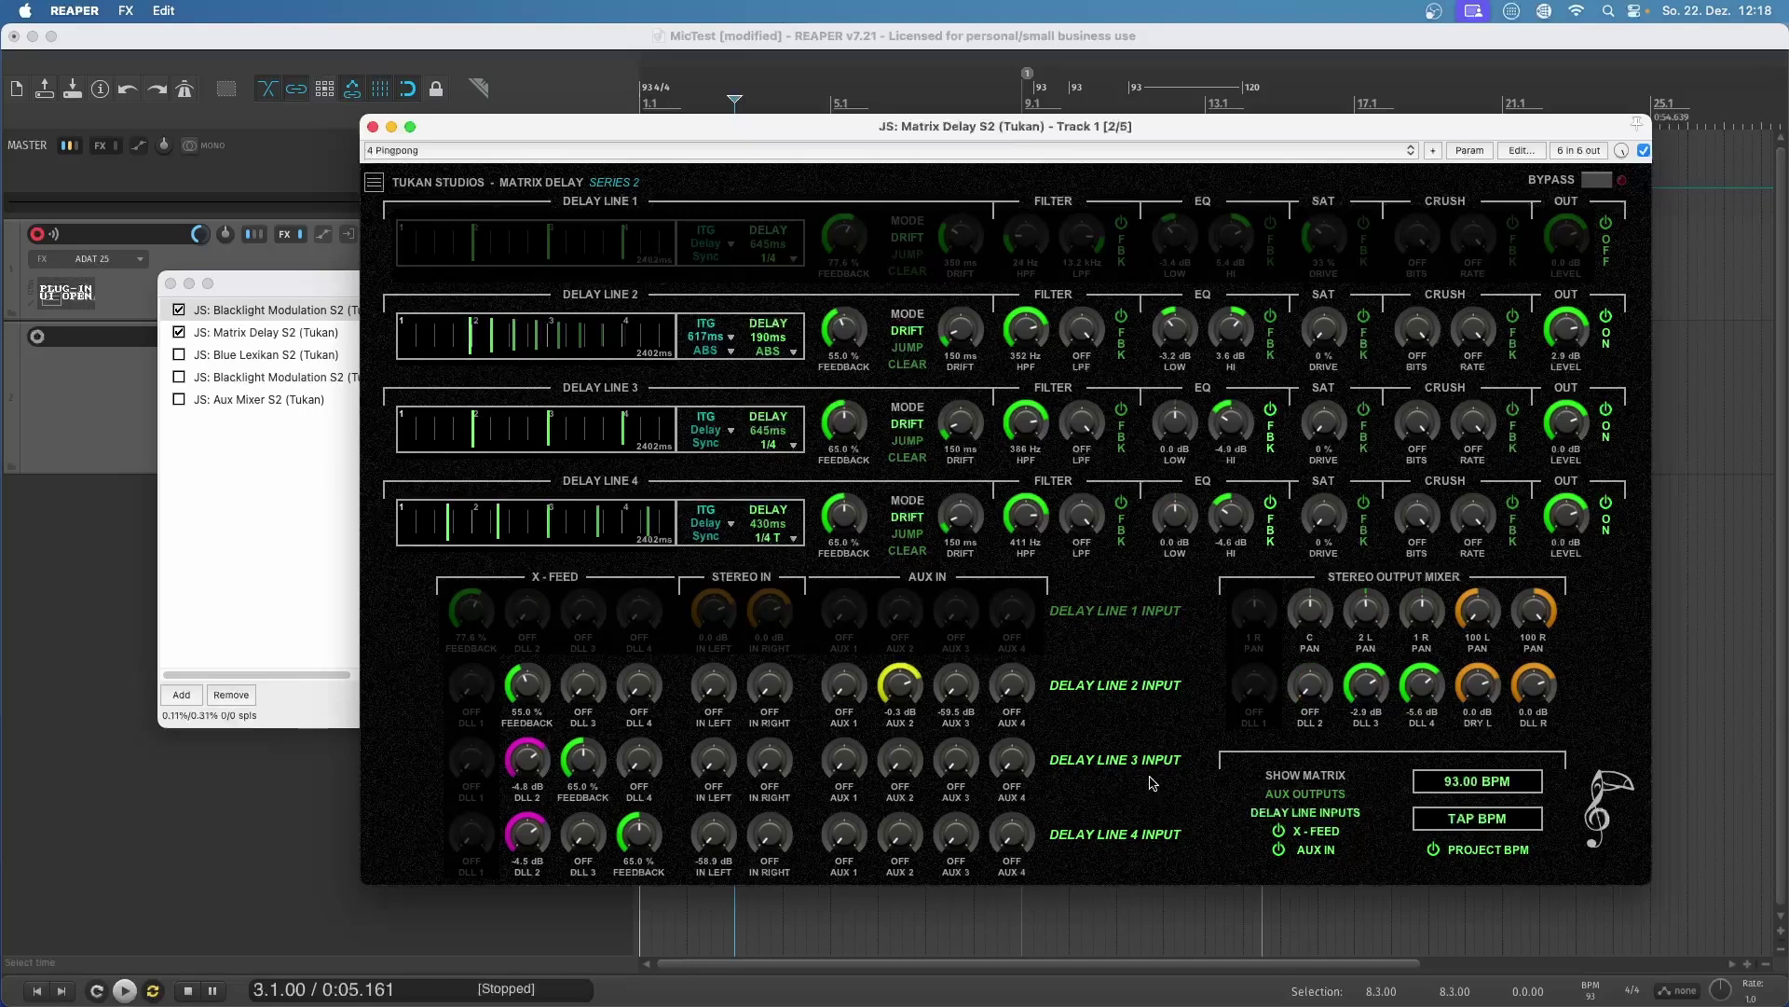
drag(713, 341, 713, 377)
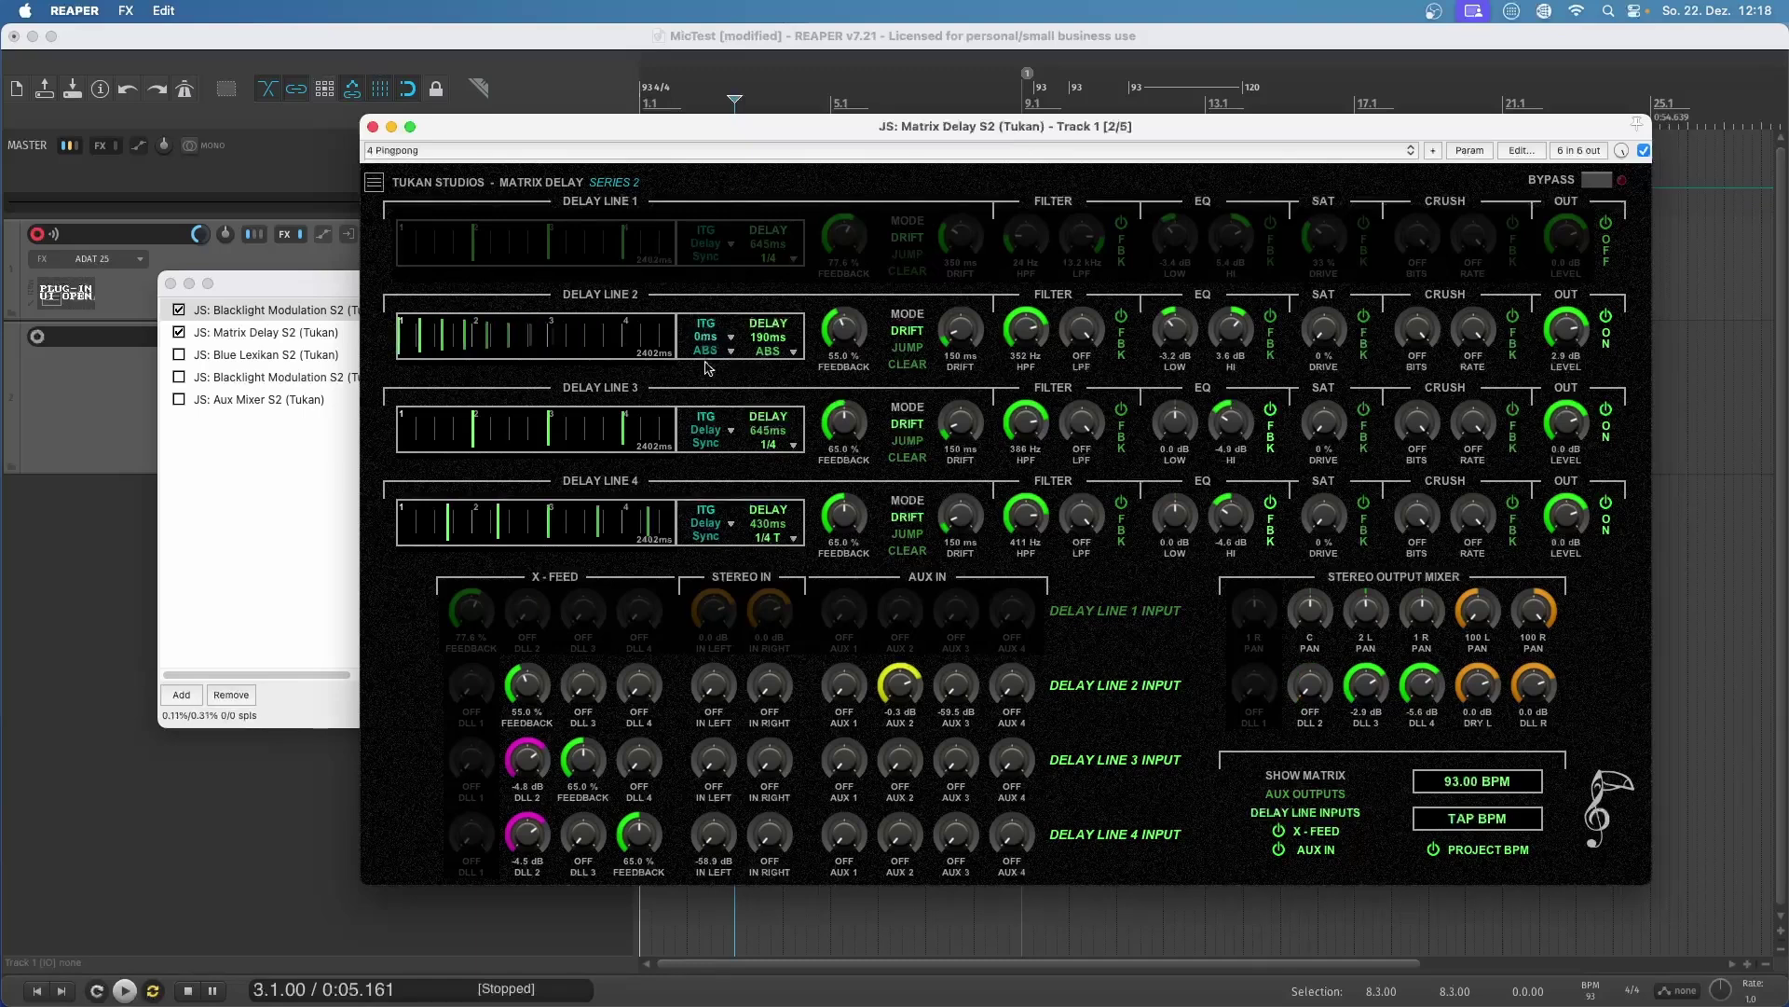
Pan delay line 3 to 67 L and delay line 4 to 72 R in the stereo output mixer
drag(1369, 611, 1368, 681)
drag(1421, 613, 1451, 529)
drag(1359, 617, 1358, 621)
scroll(1426, 606, up, 3)
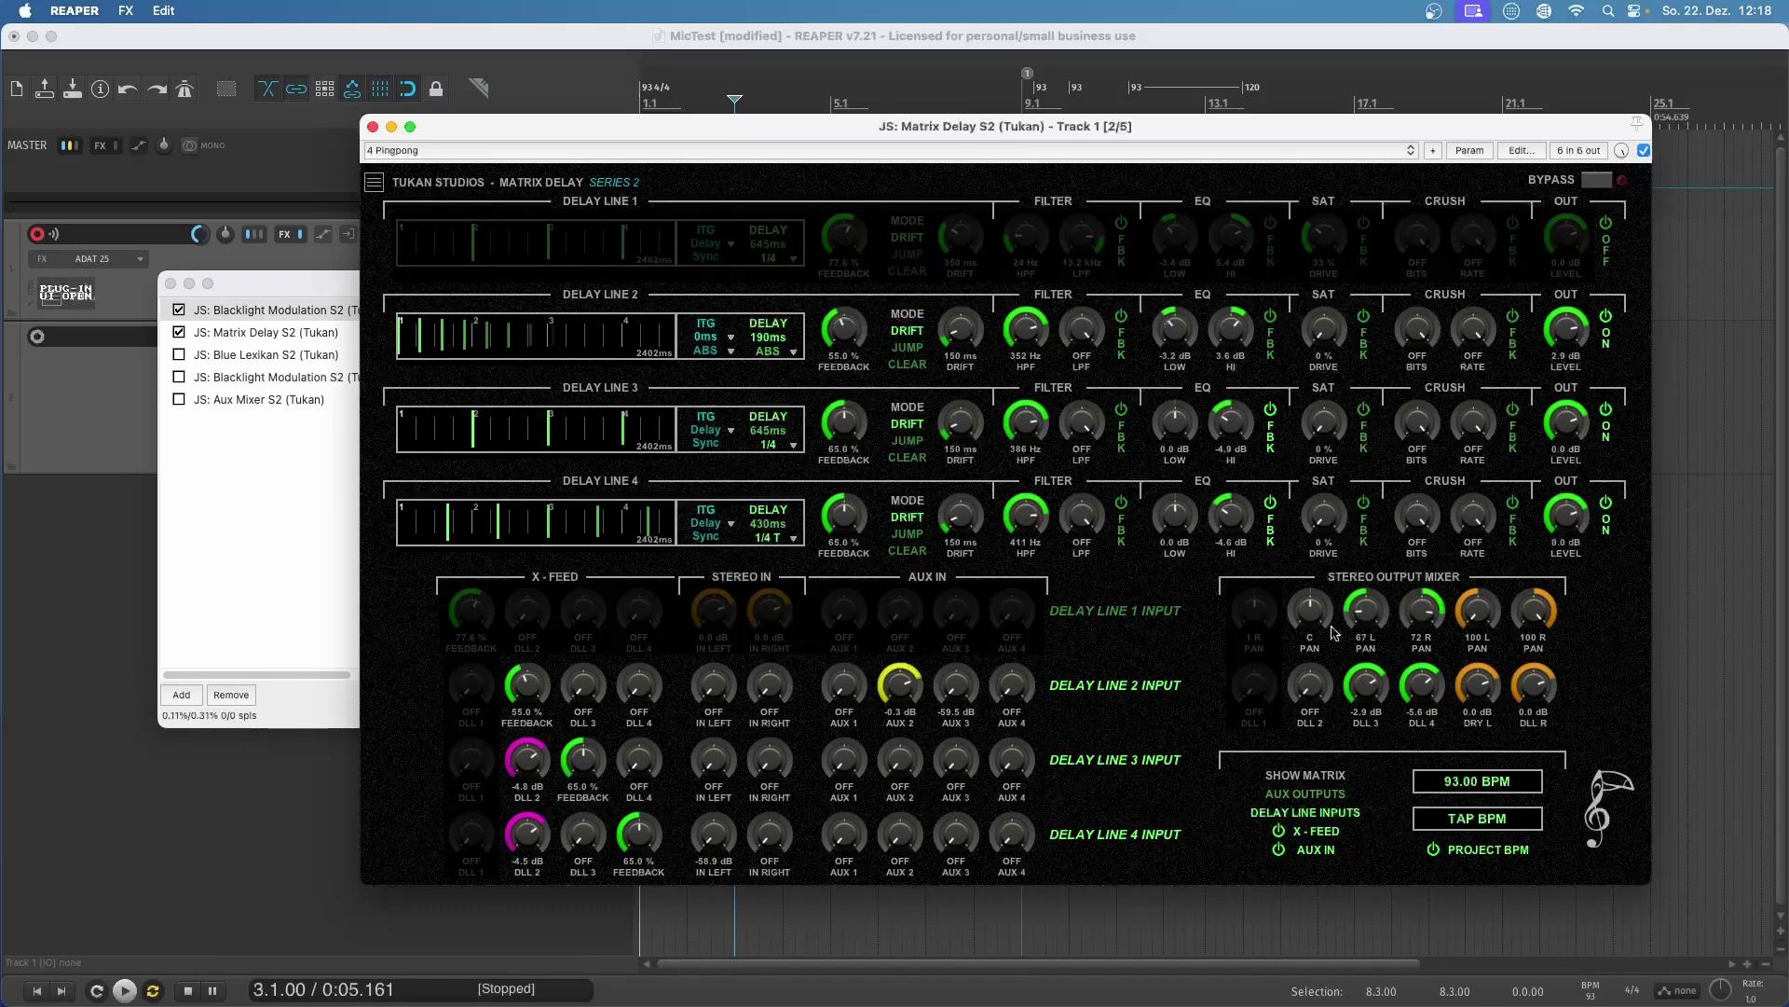